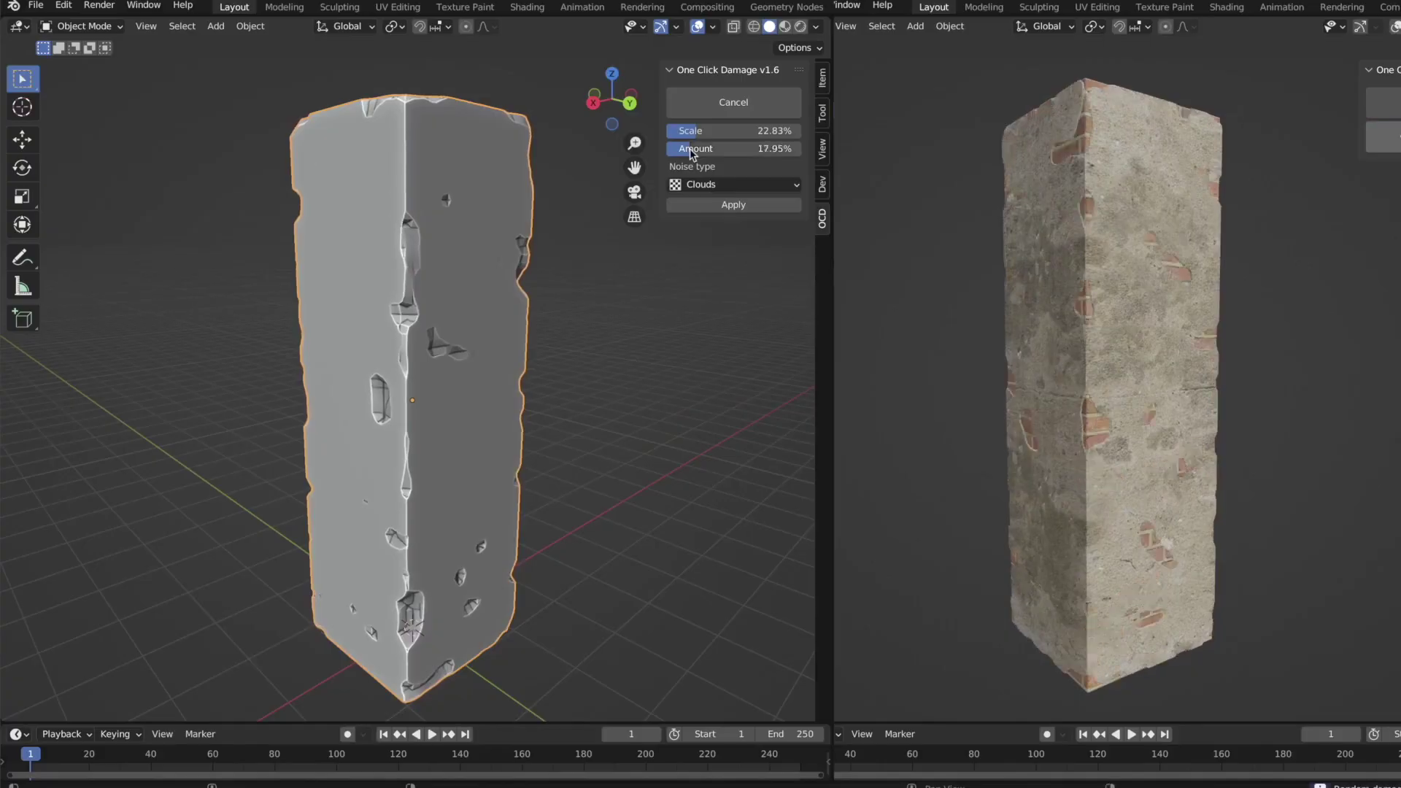
Select all the wall stones, fill their gaps with grey mortar, then spread moss over the wall
middle_drag(697, 417, 482, 415)
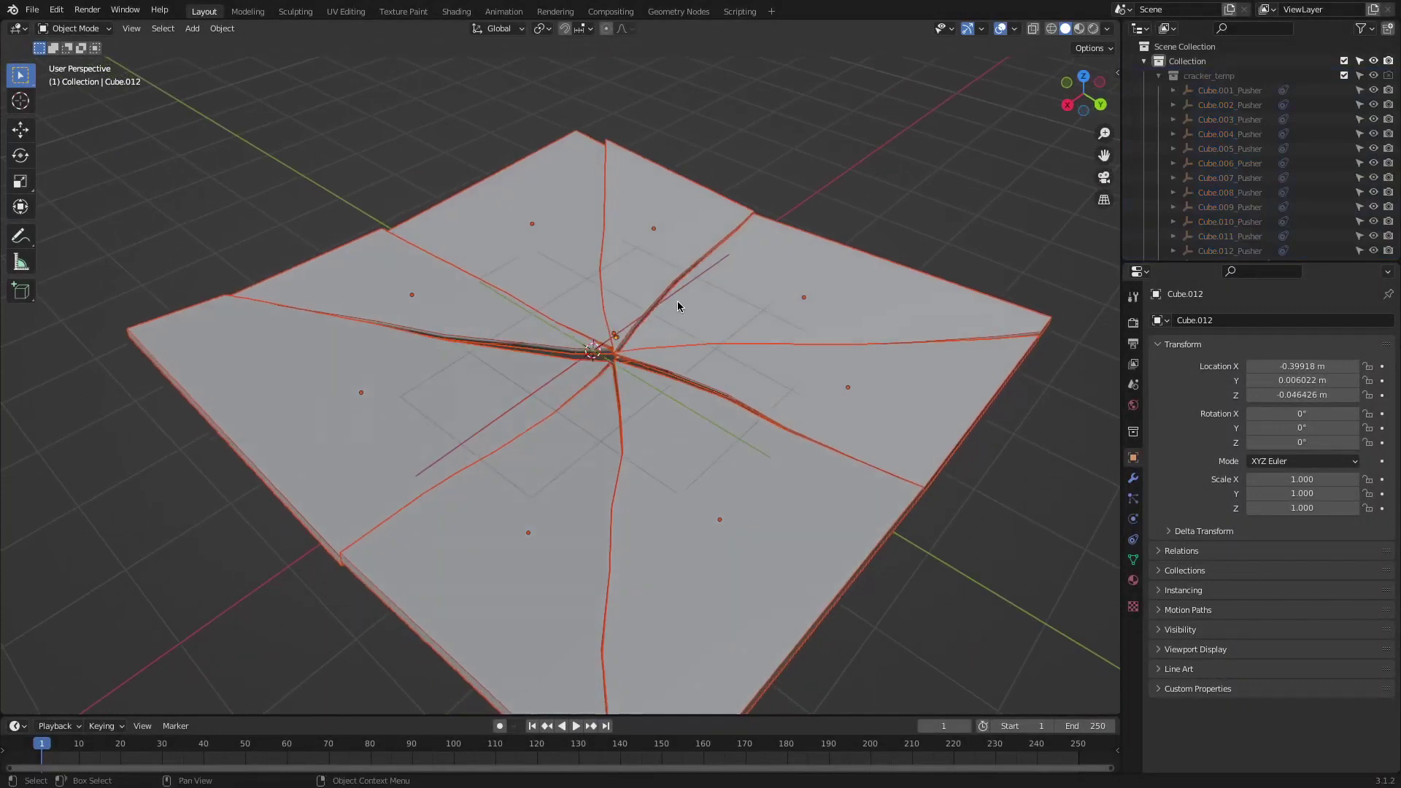
key(a)
middle_drag(673, 315, 703, 263)
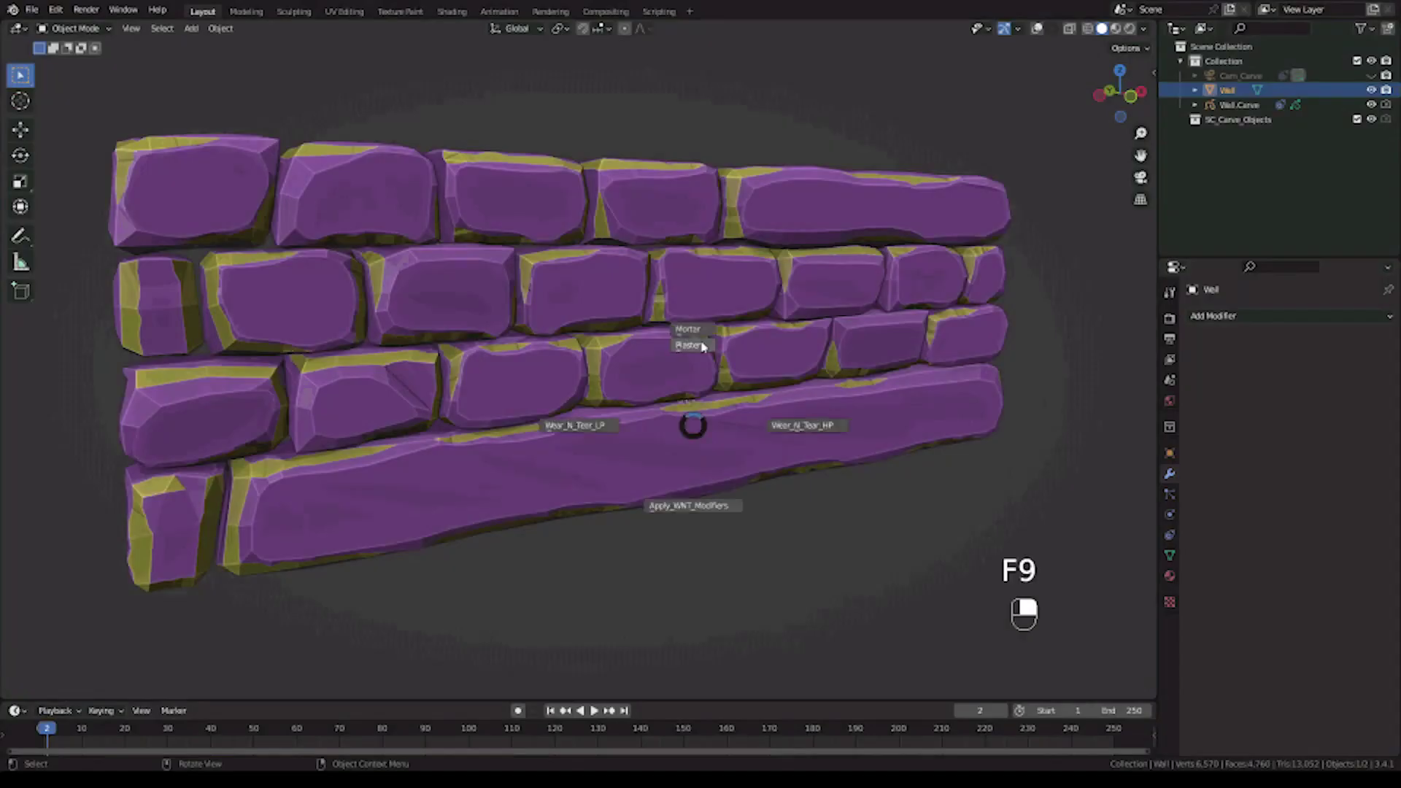
click(702, 345)
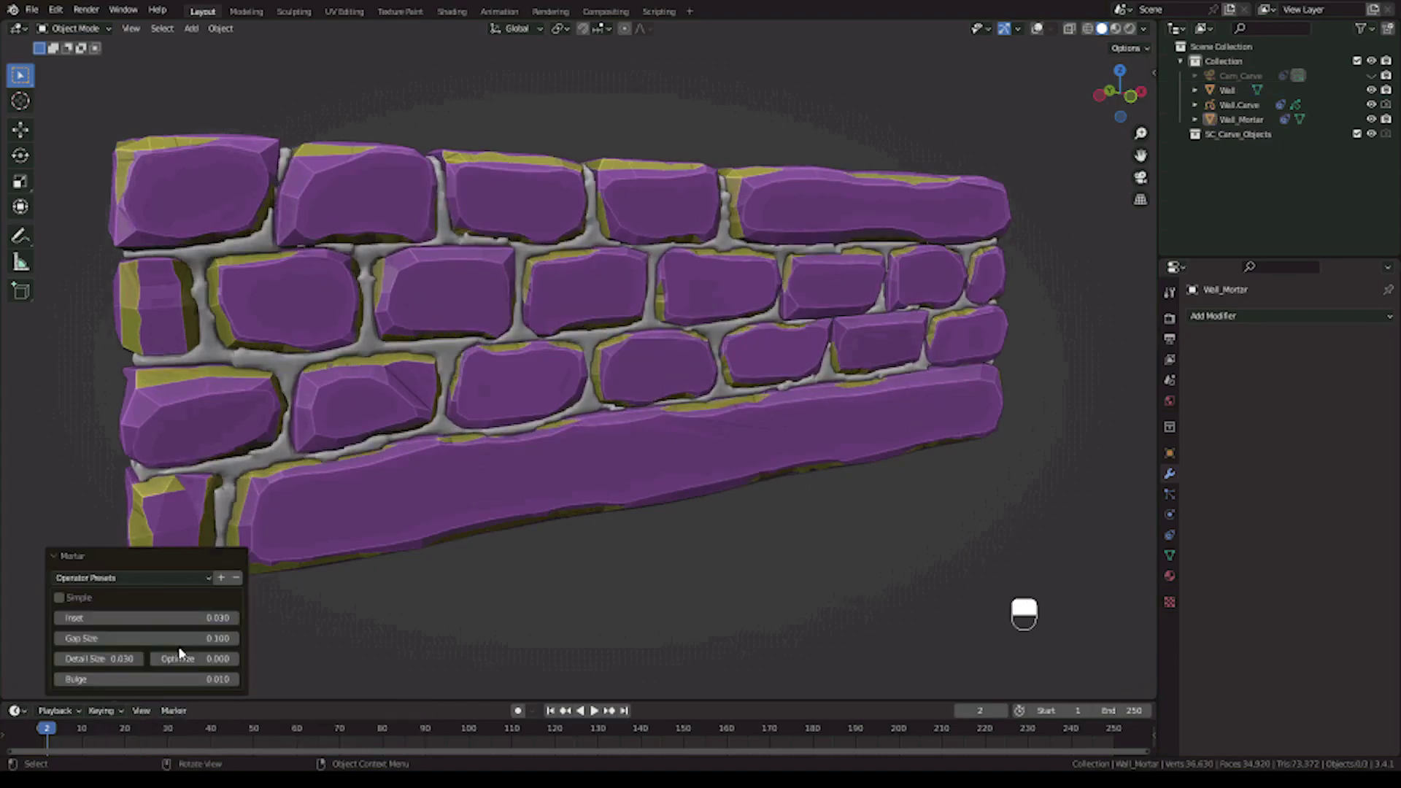
click(661, 464)
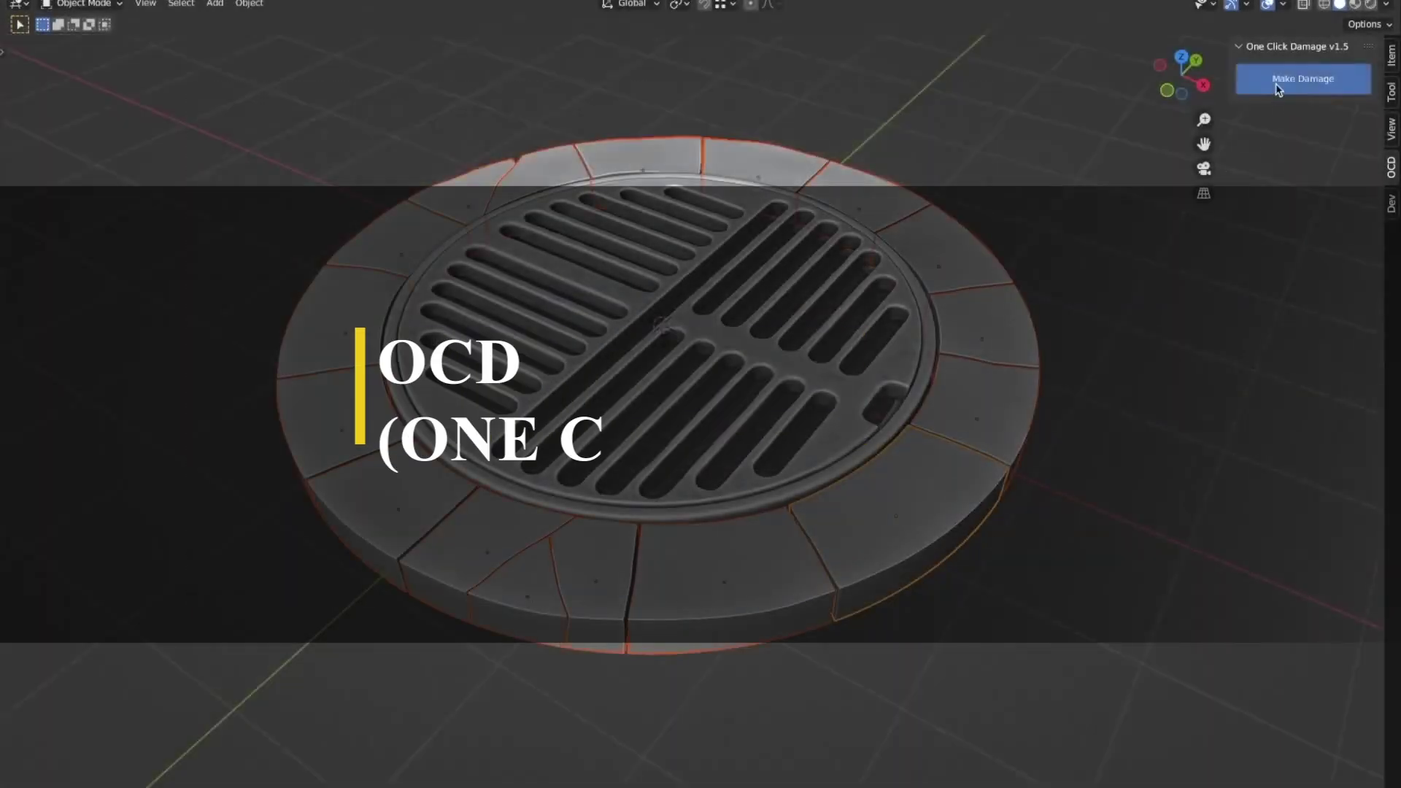
Apply One Click Damage to the stone pillar with a slightly raised Amount
click(1276, 83)
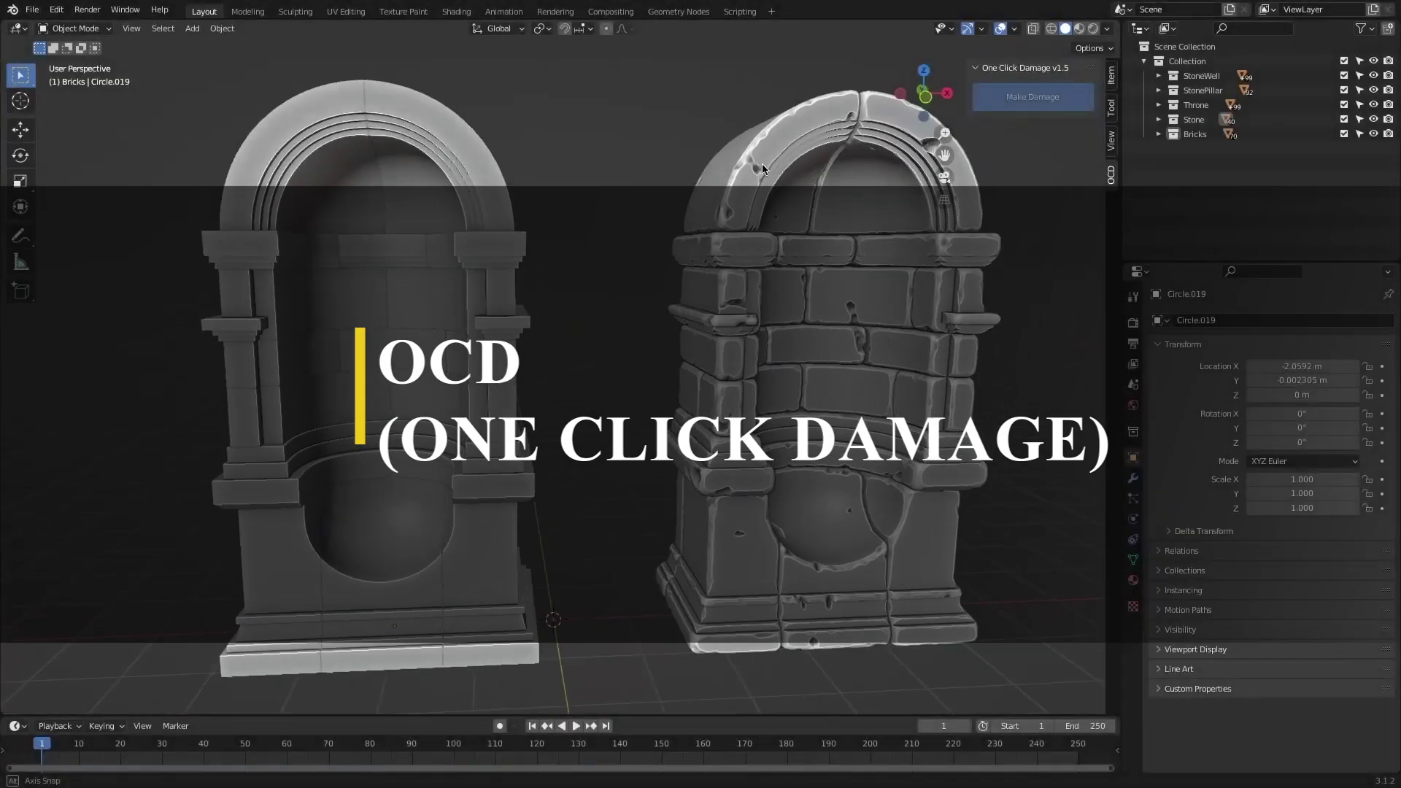
middle_drag(762, 163, 781, 281)
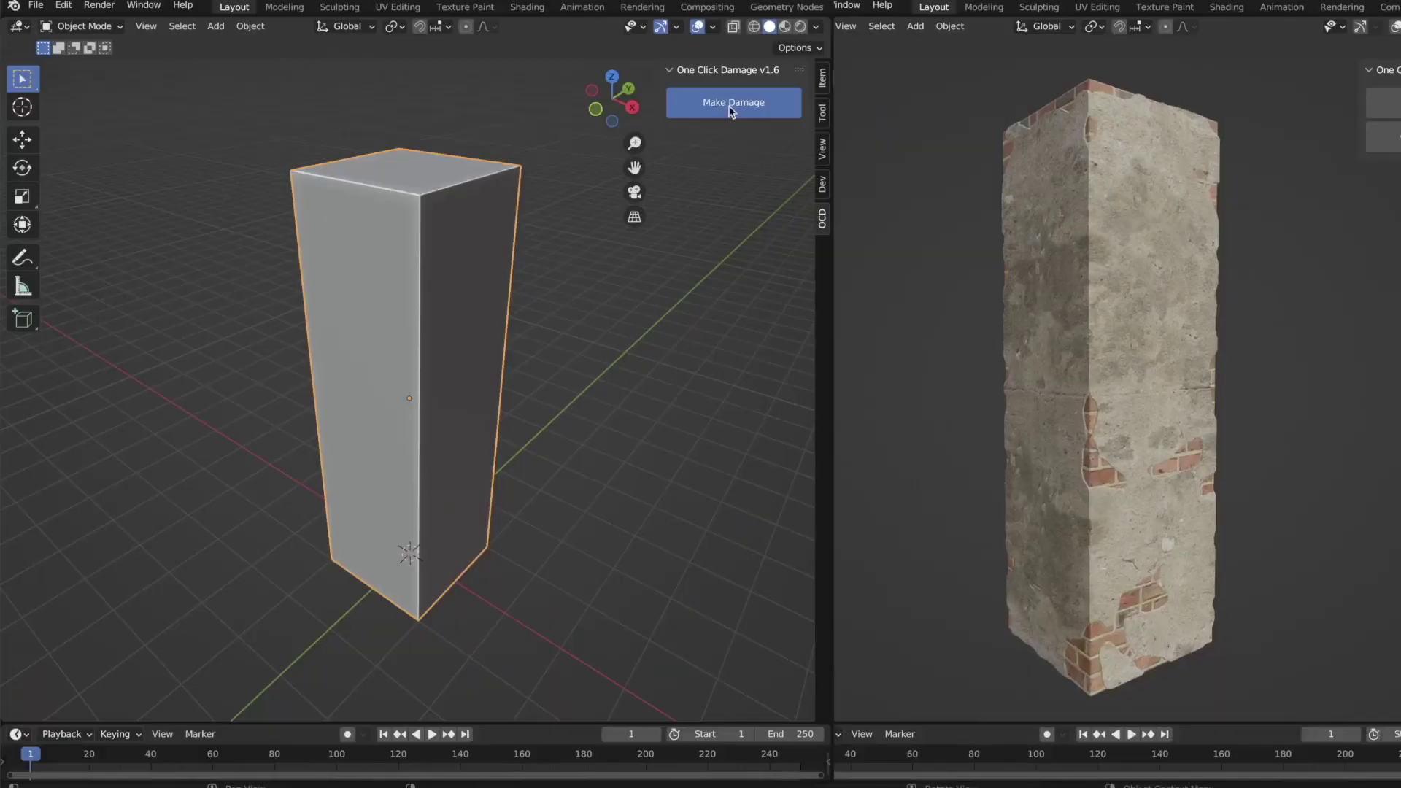
click(730, 109)
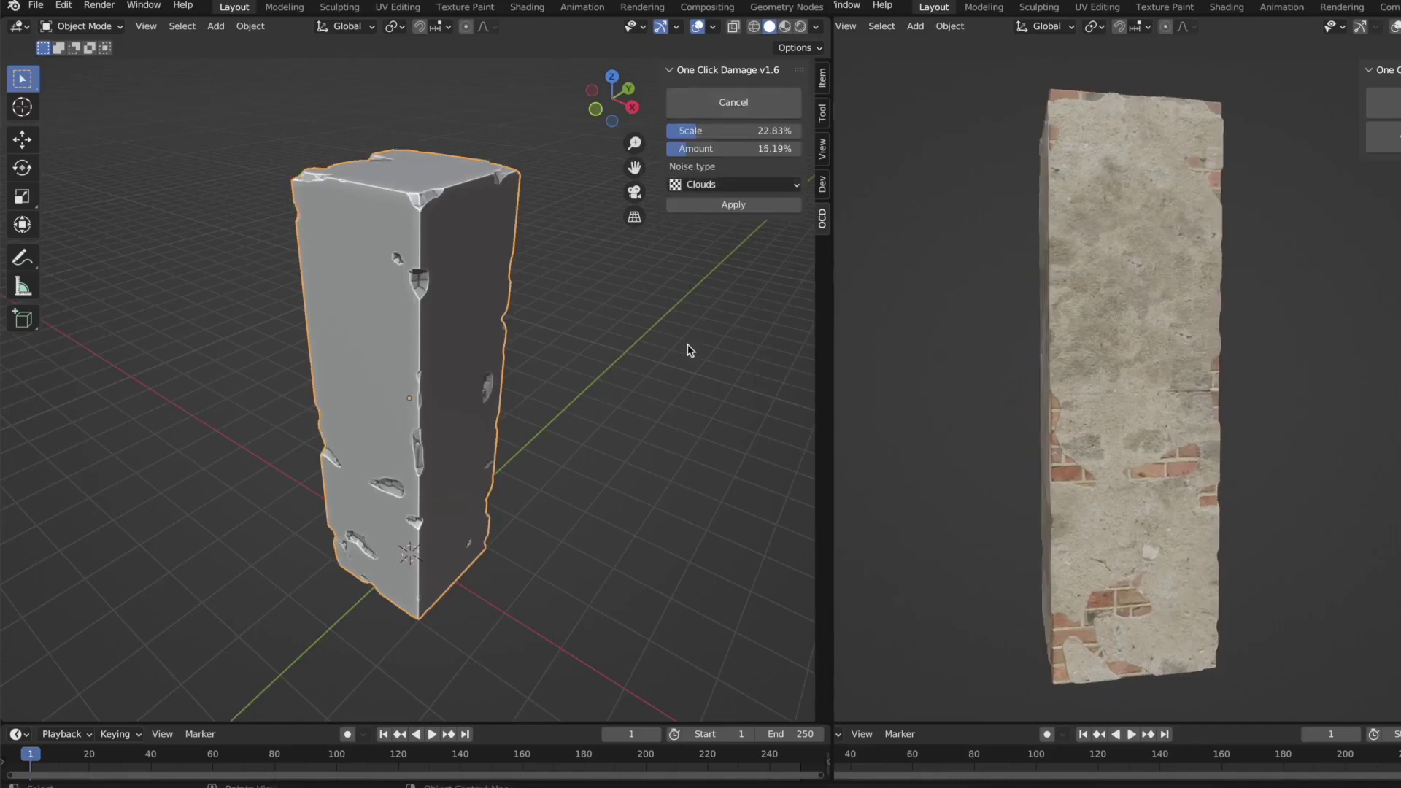
middle_drag(688, 348, 485, 313)
middle_drag(970, 379, 1394, 390)
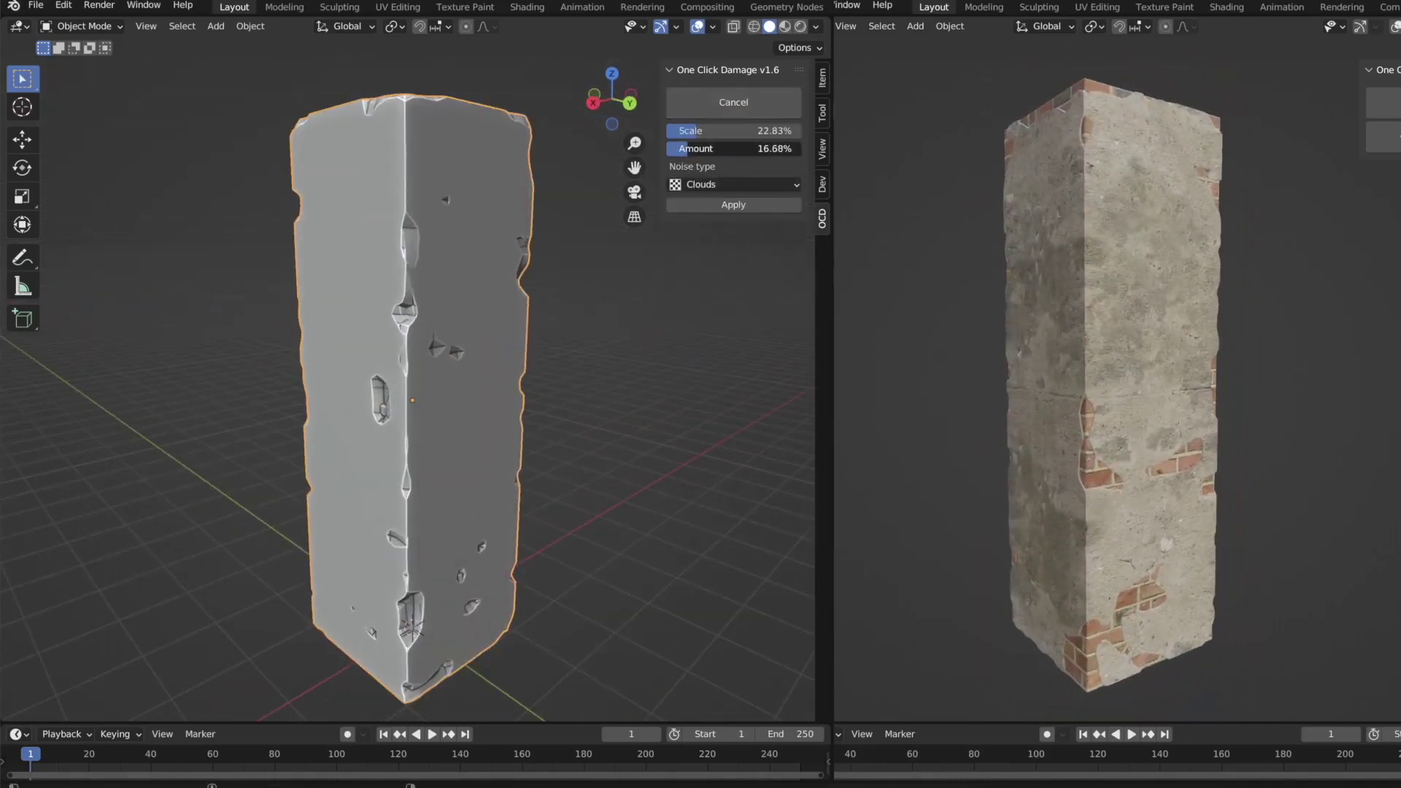
middle_drag(691, 153, 500, 424)
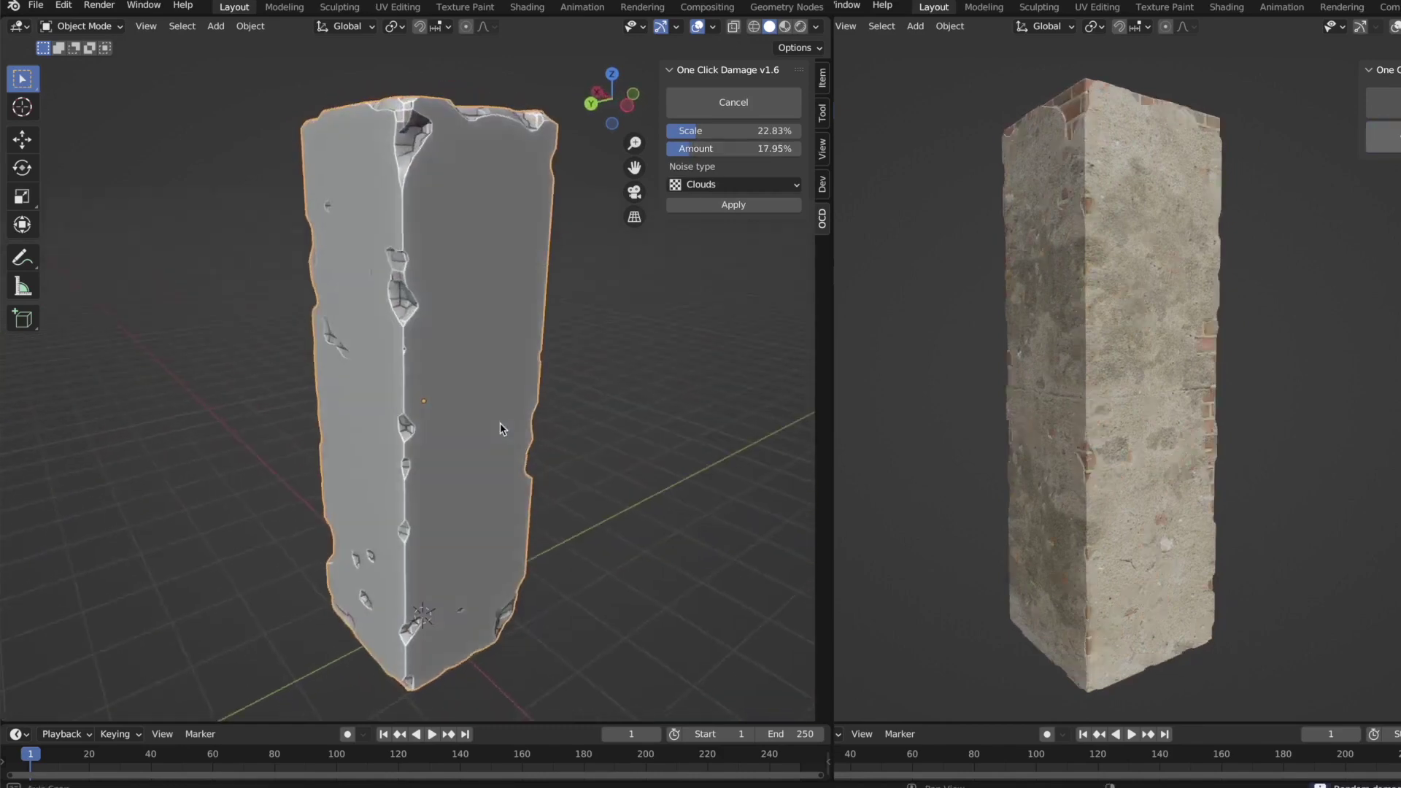
click(737, 205)
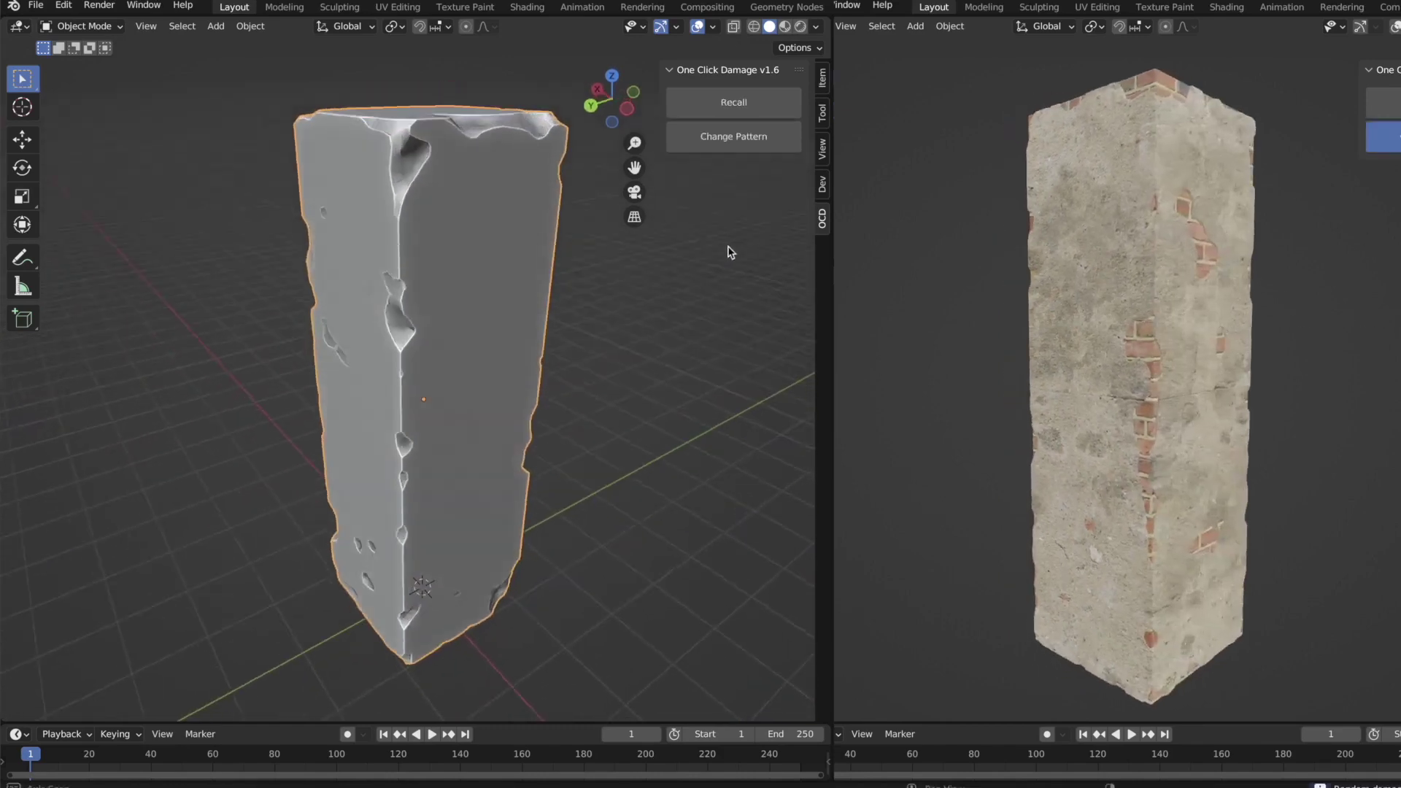
Recall the pillar to its original box and re-damage it with a changed pattern
click(748, 102)
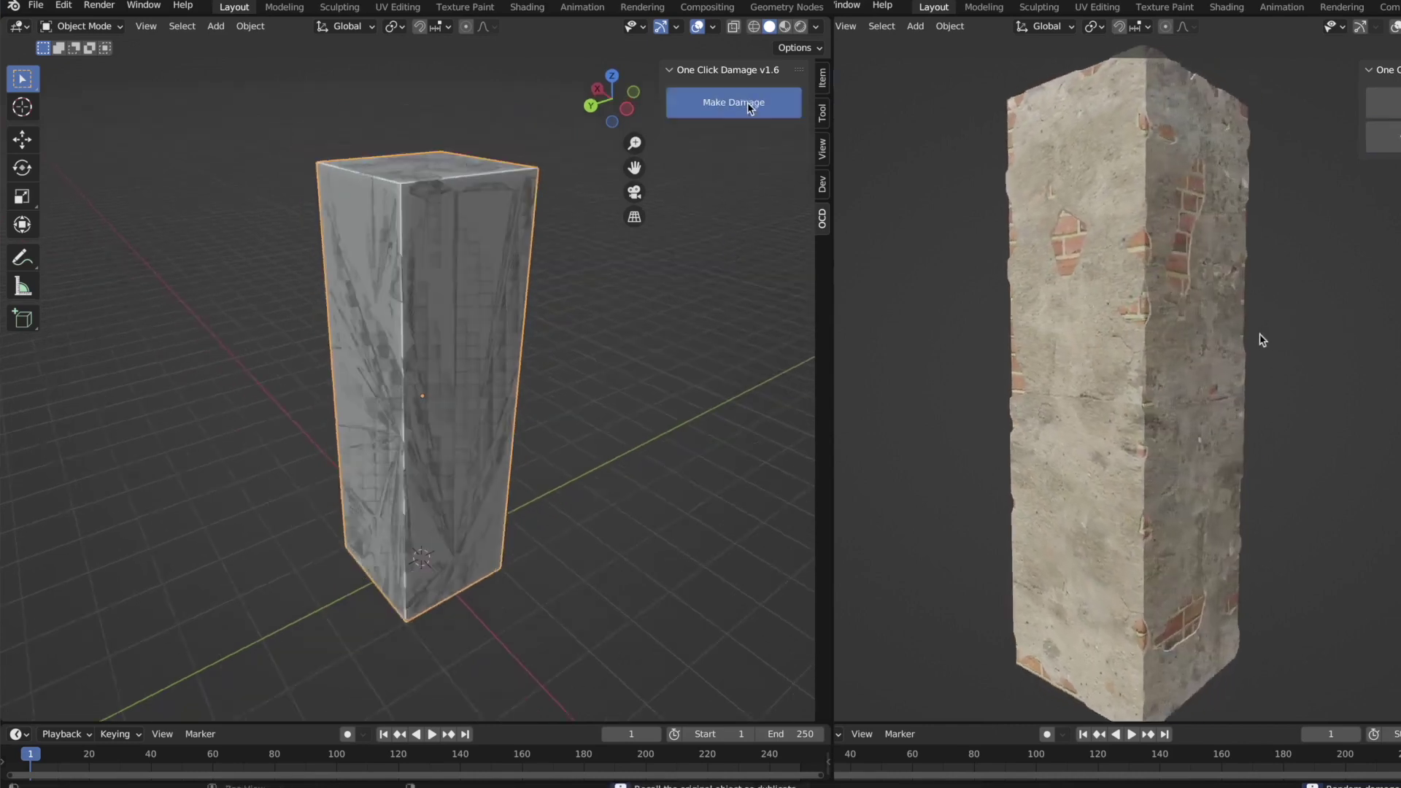
middle_drag(652, 283, 691, 306)
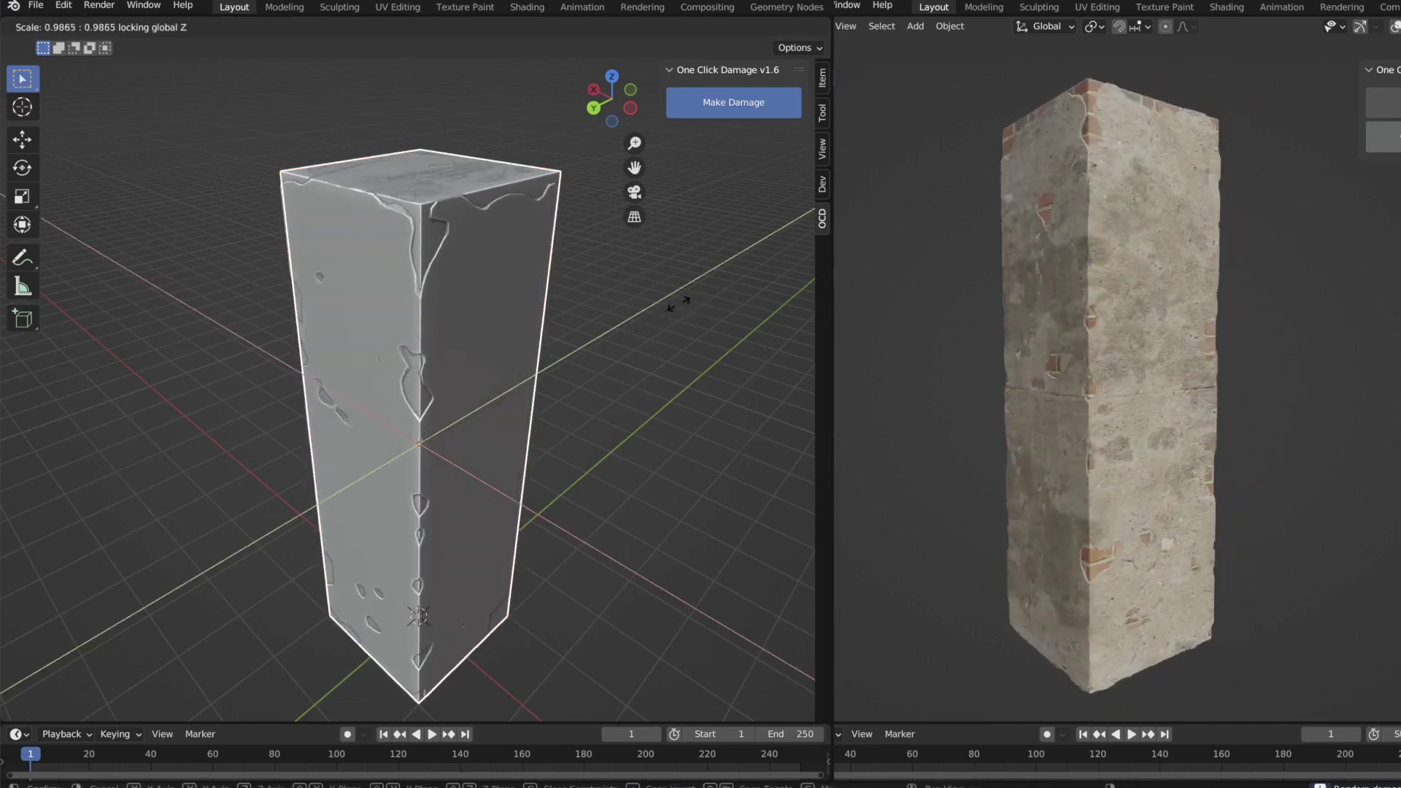
middle_drag(603, 400, 802, 367)
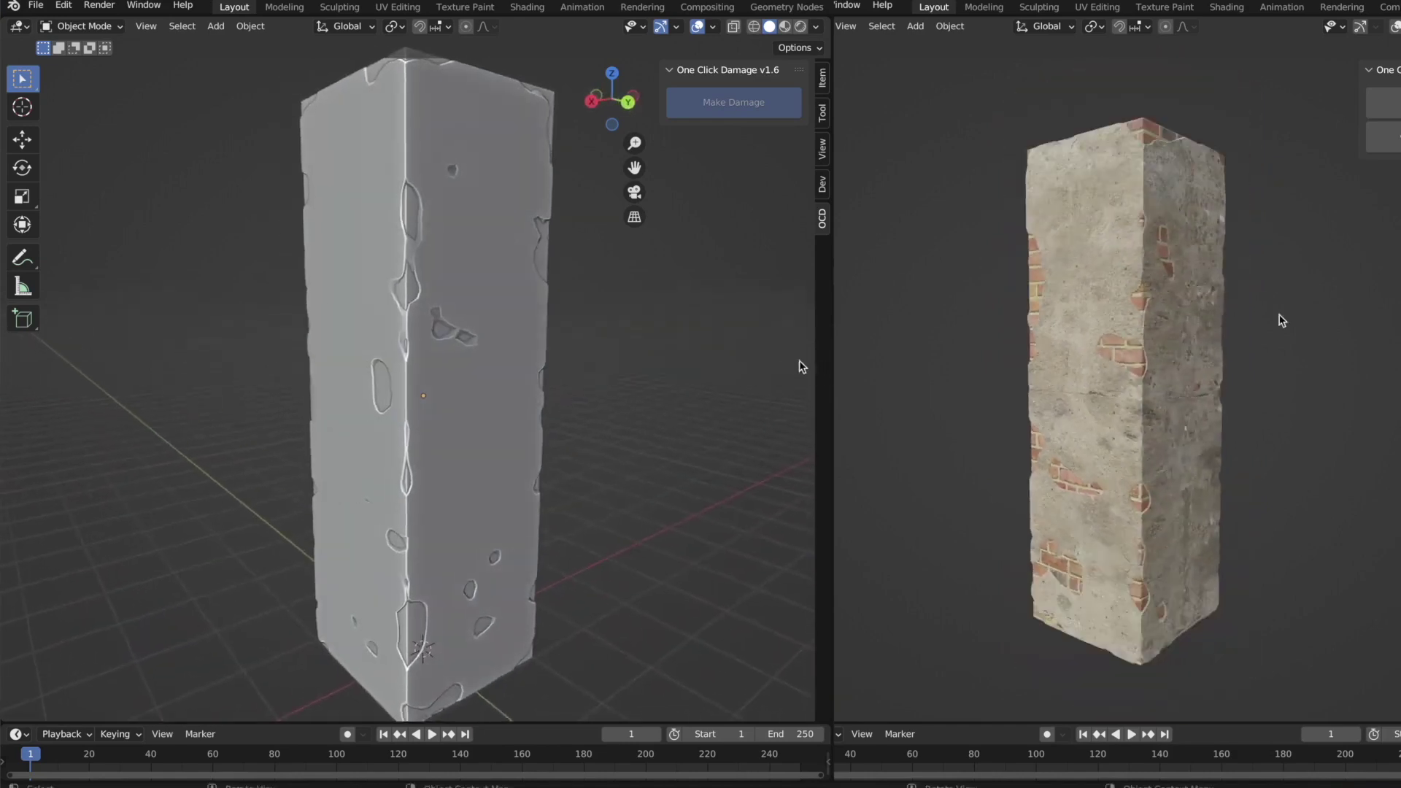
click(517, 340)
click(741, 146)
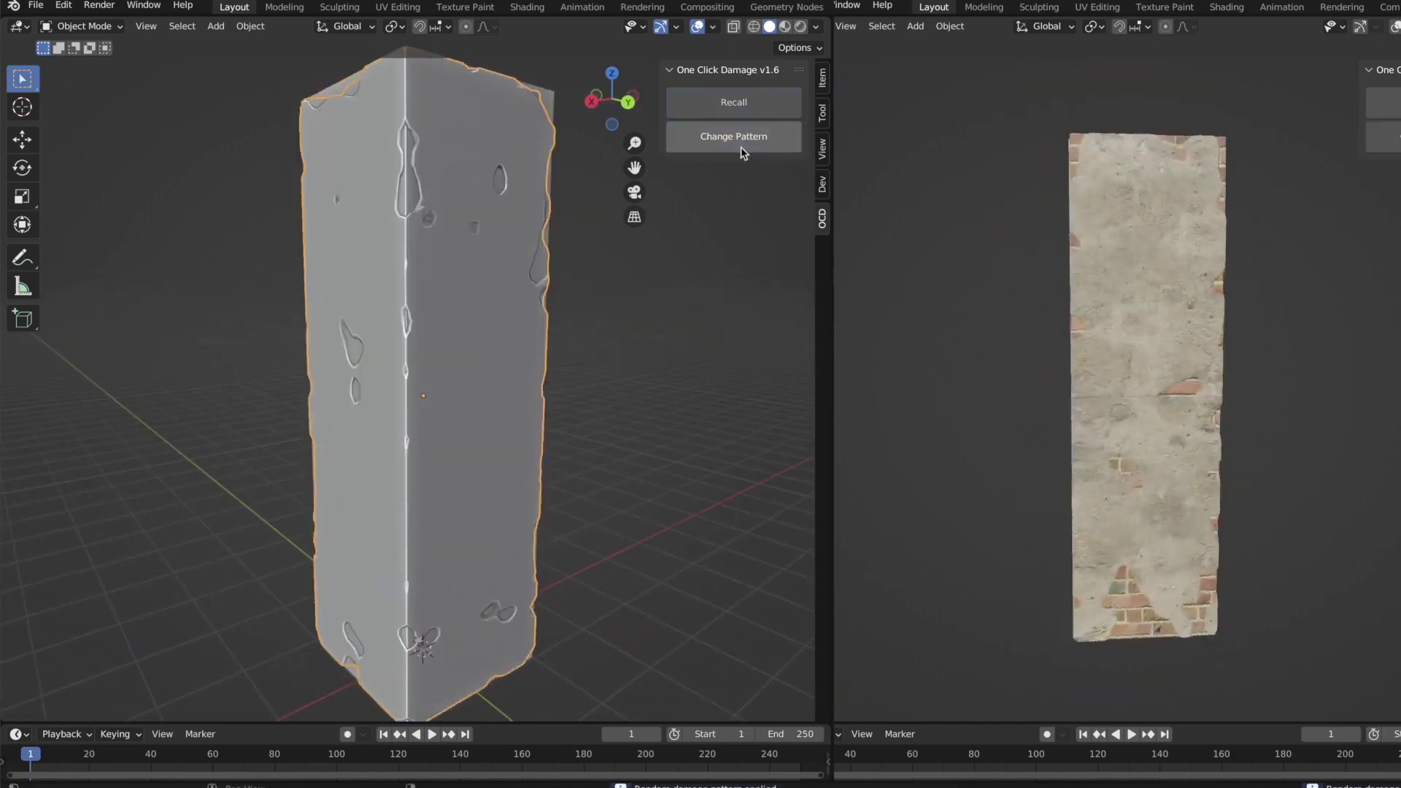
middle_drag(733, 325, 588, 334)
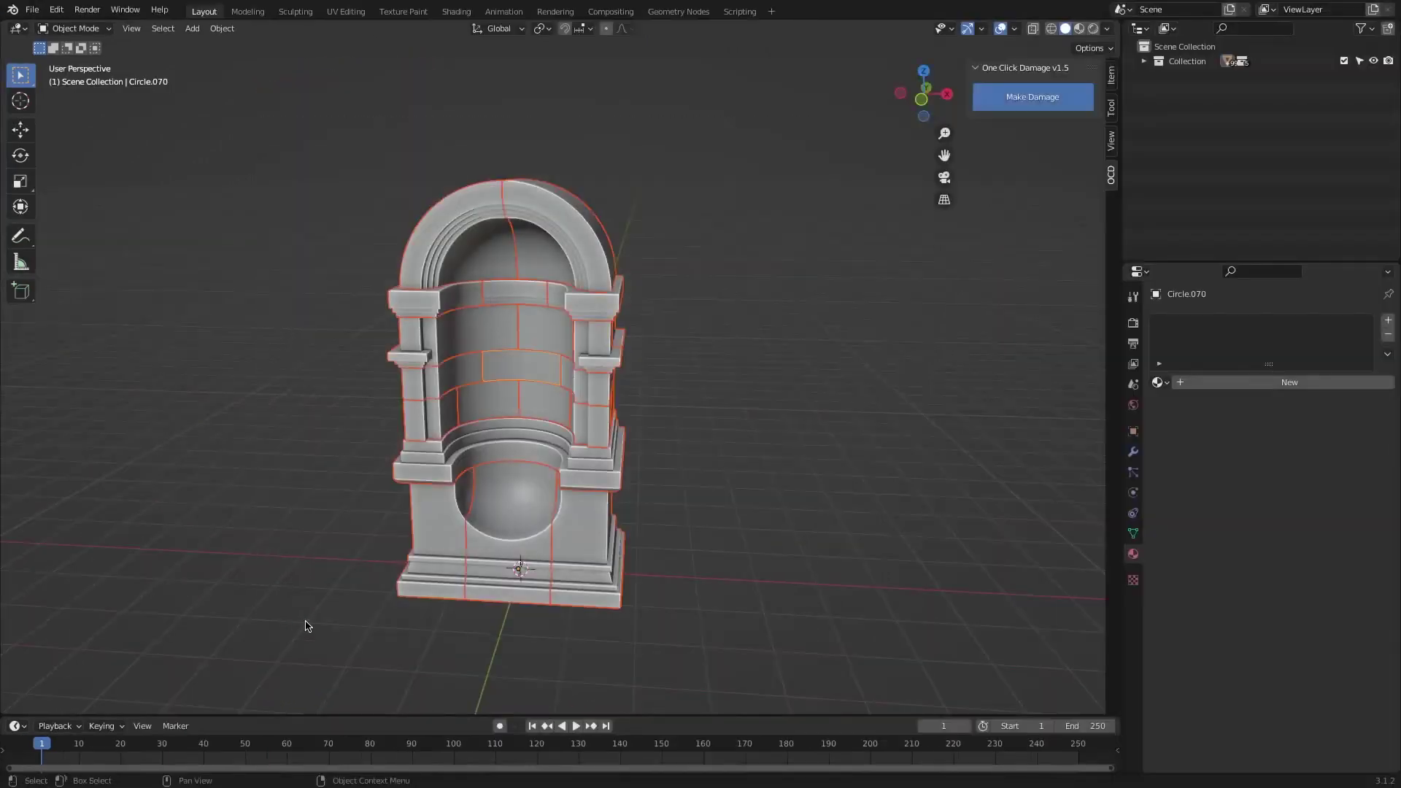
Damage the whole arch with Make Damage, then Recall its top piece to the undamaged shape
click(1032, 98)
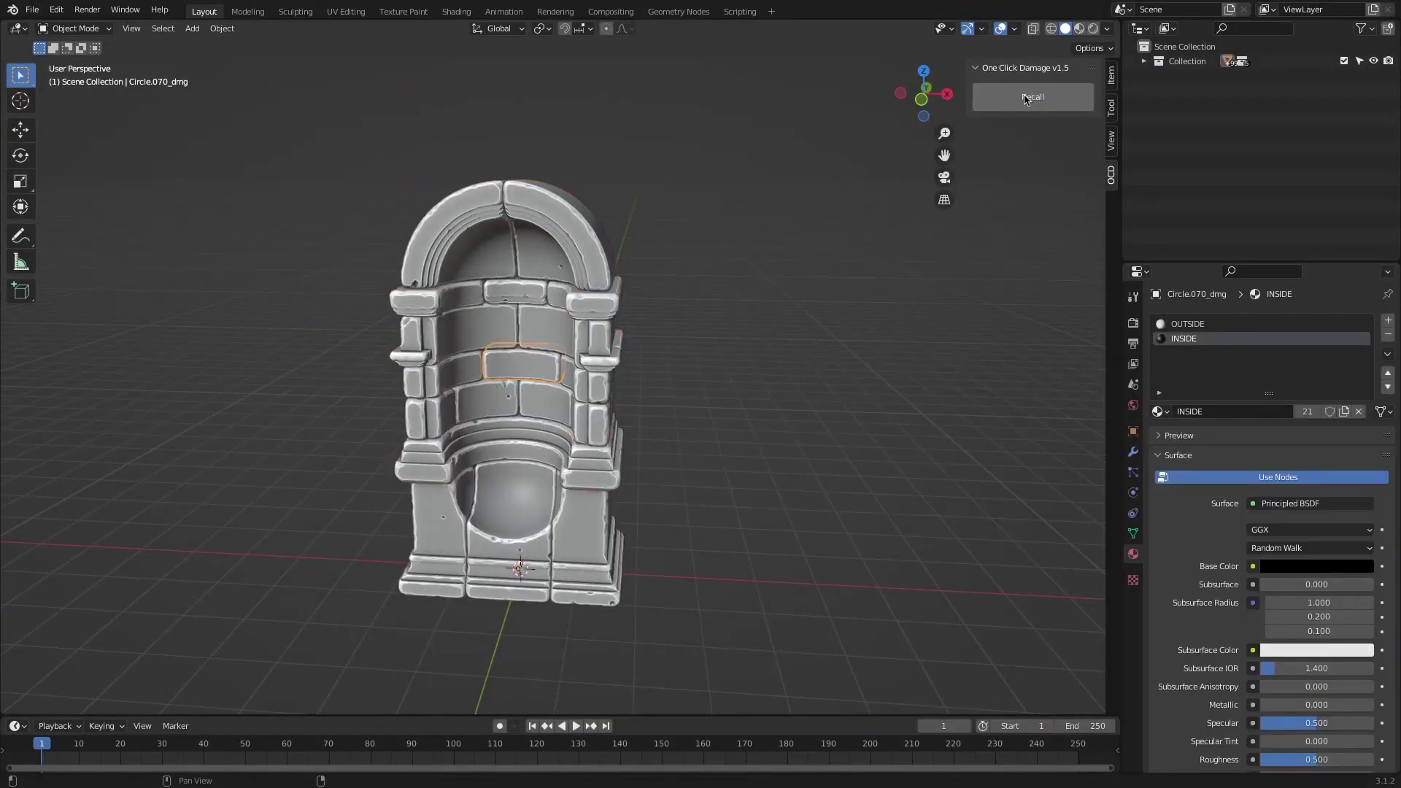
middle_drag(576, 181, 755, 173)
click(572, 193)
scroll(572, 193, up, 3)
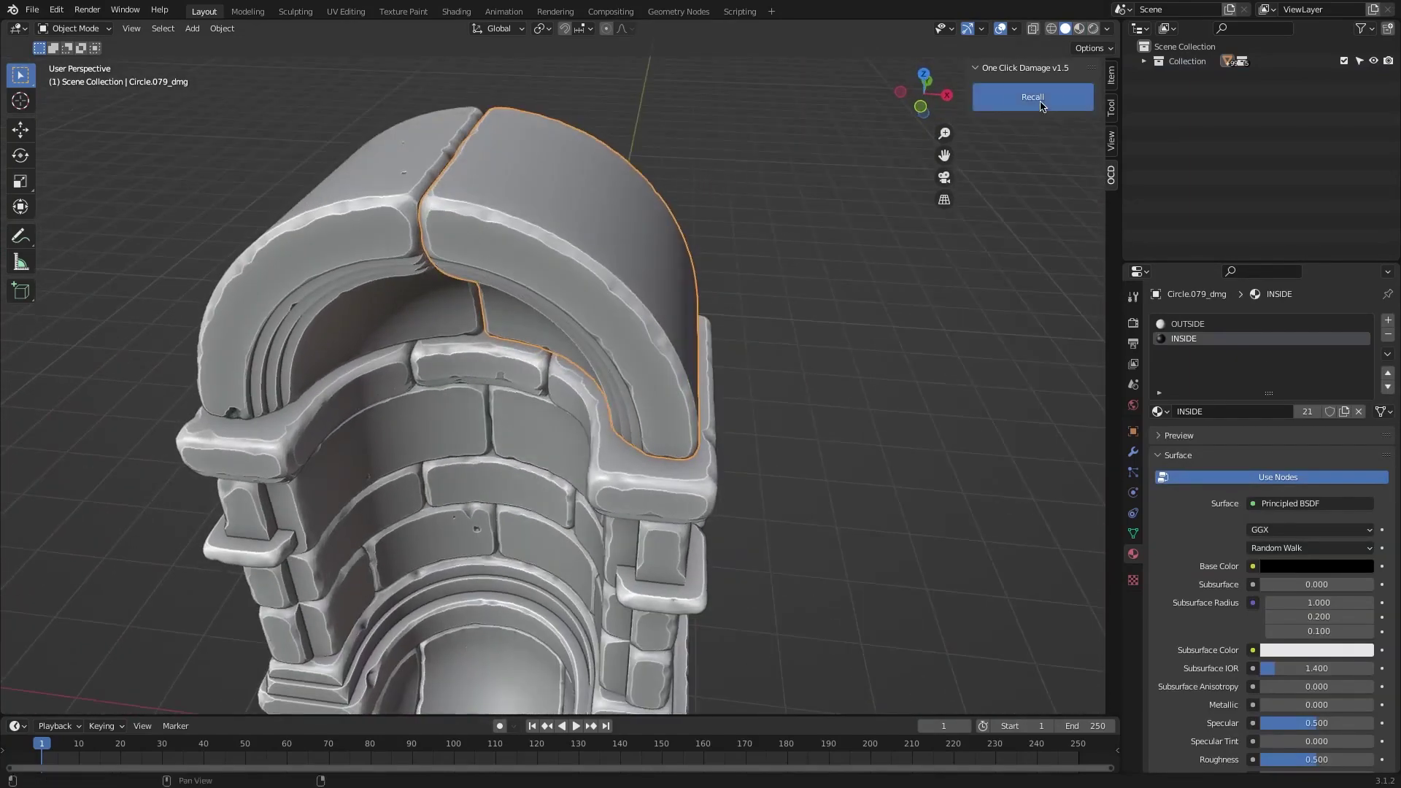
click(1041, 106)
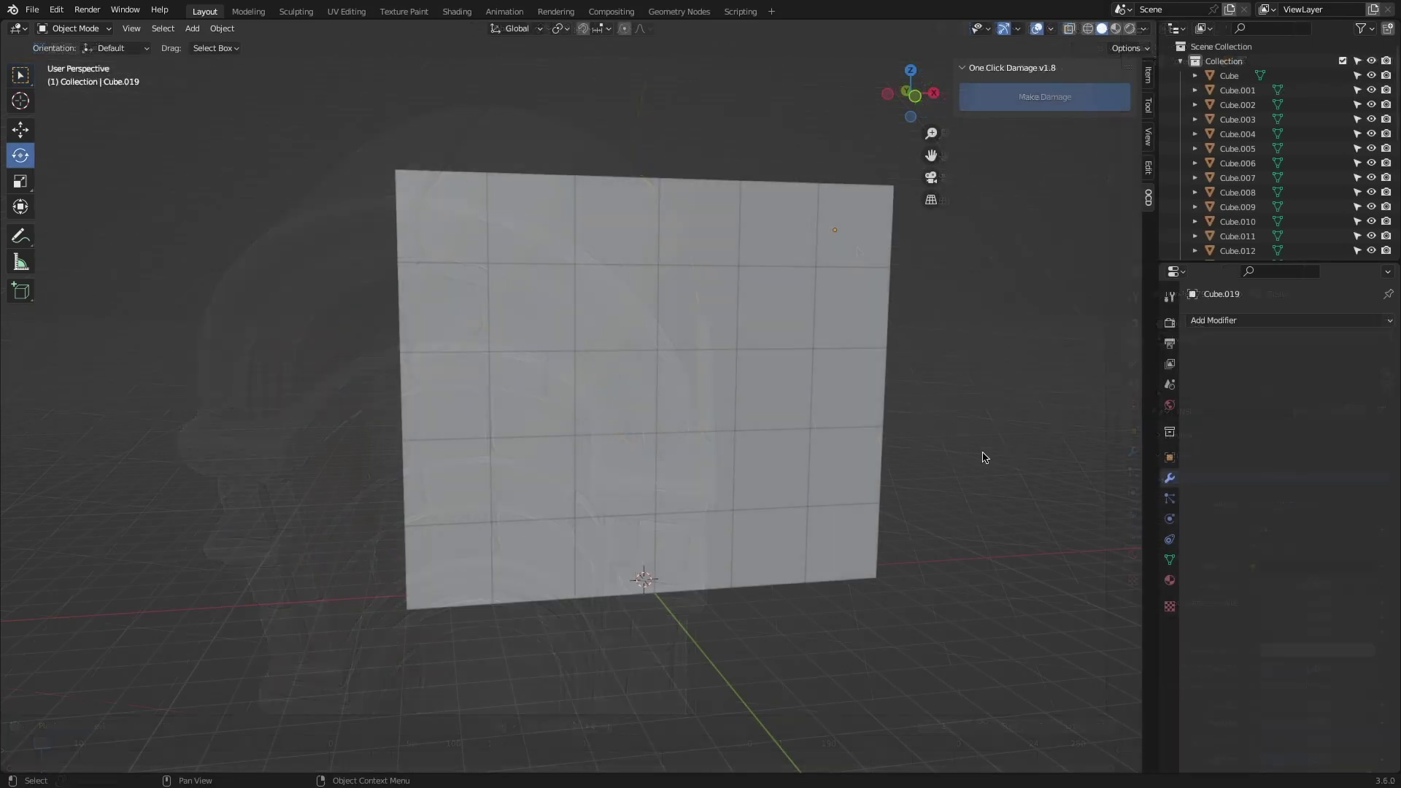
Damage all cube tiles, add a new cube moved up along Z, and damage it
key(a)
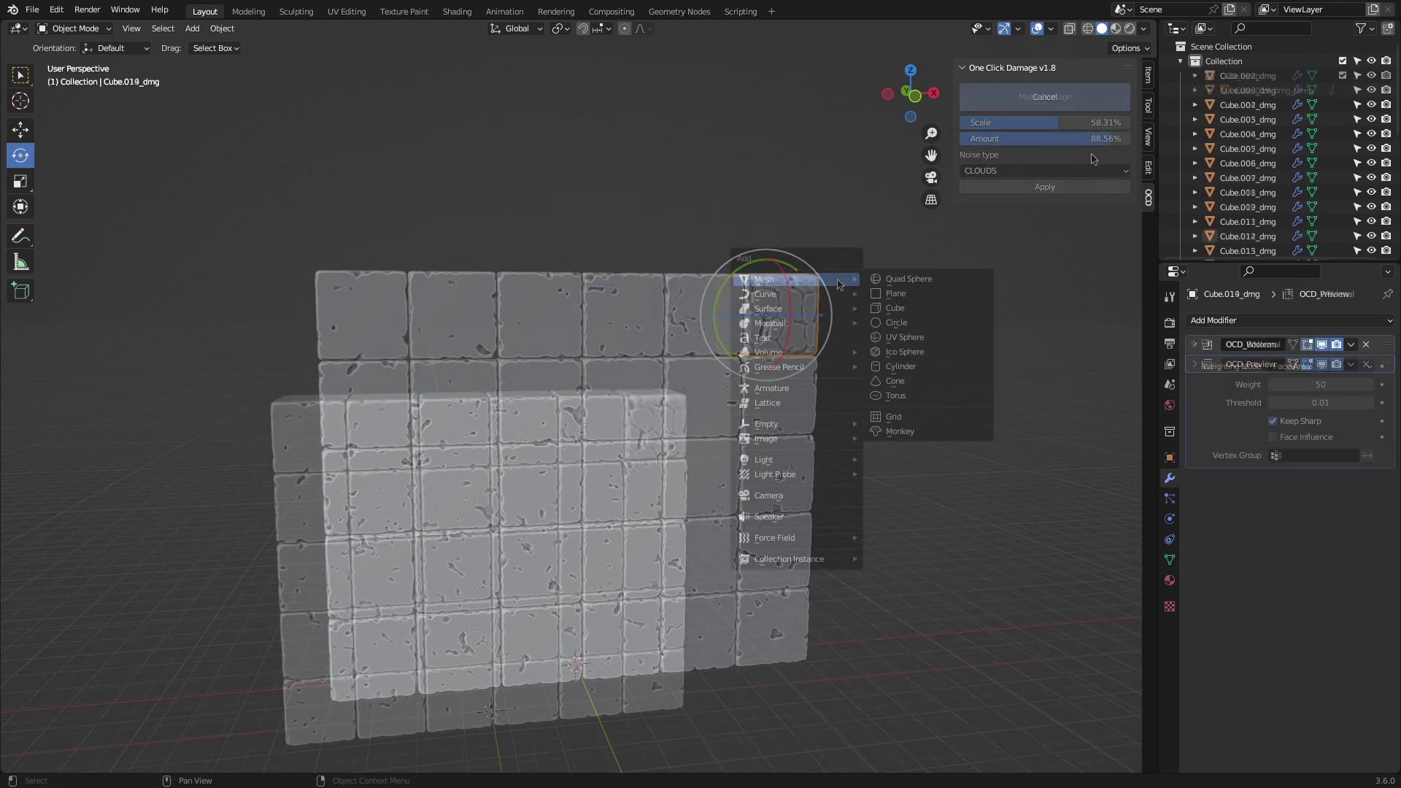
click(781, 281)
key(g)
key(z)
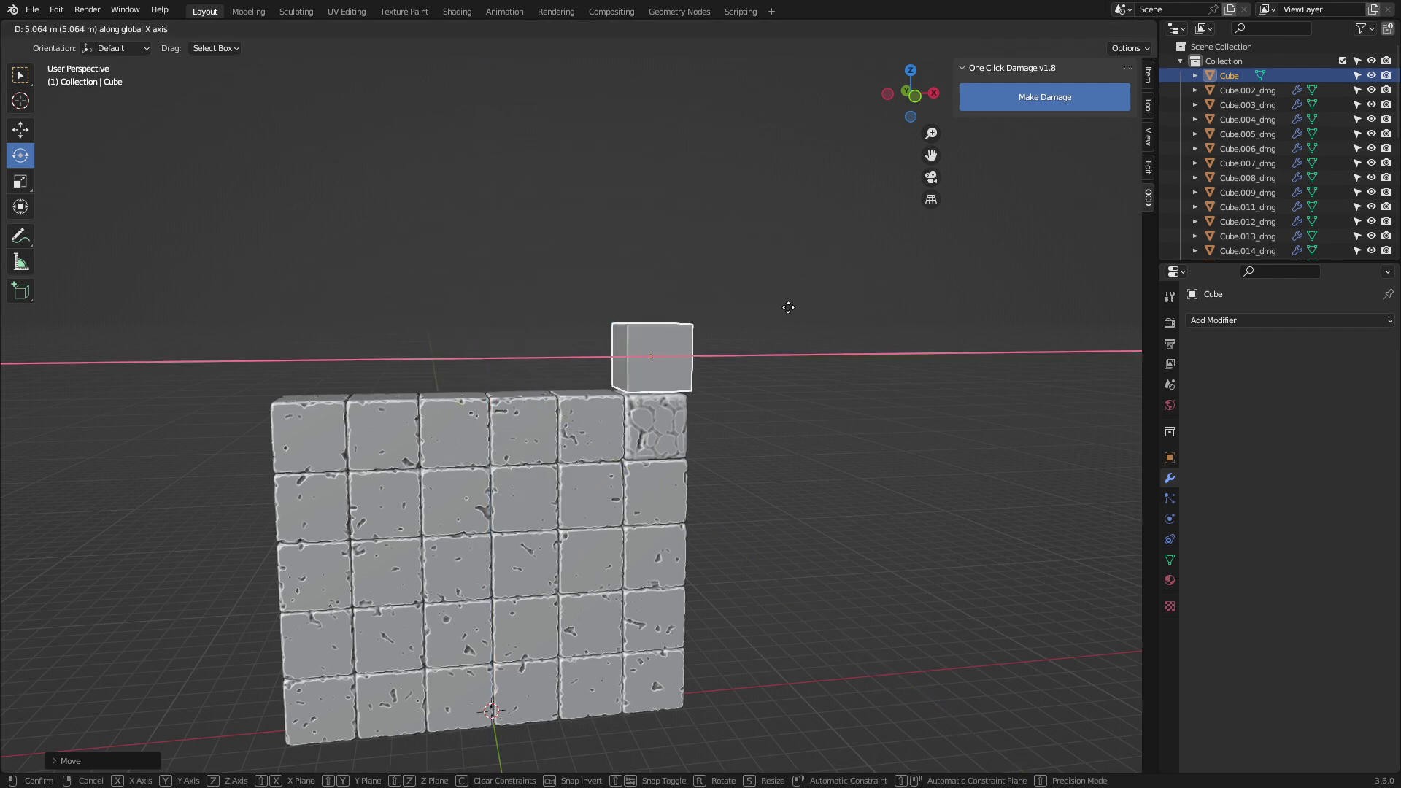
click(788, 307)
scroll(698, 291, up, 5)
shift+click(522, 475)
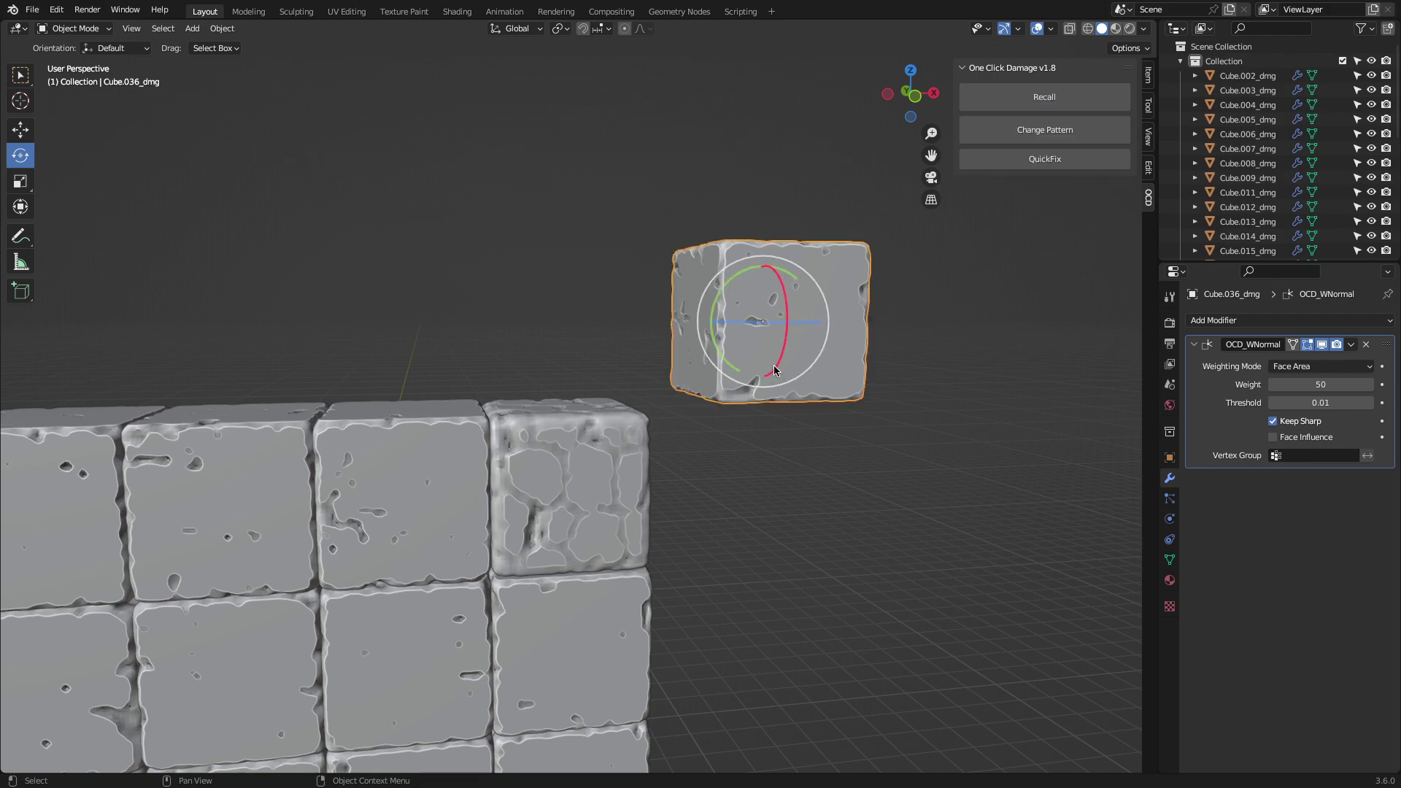
Recall a top tile, apply WOOD noise damage at 100% scale, and run QuickFix on it
click(996, 99)
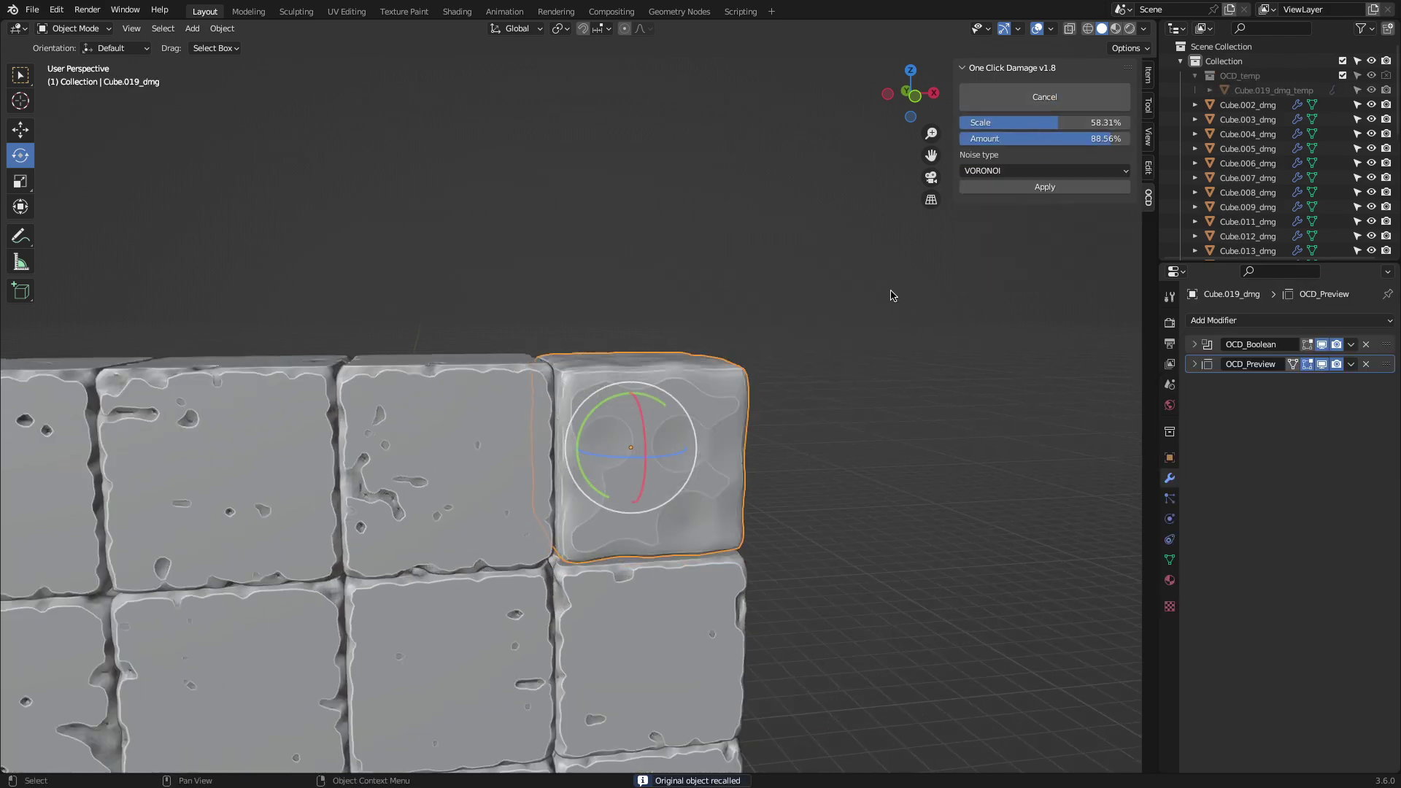
middle_drag(891, 295, 840, 314)
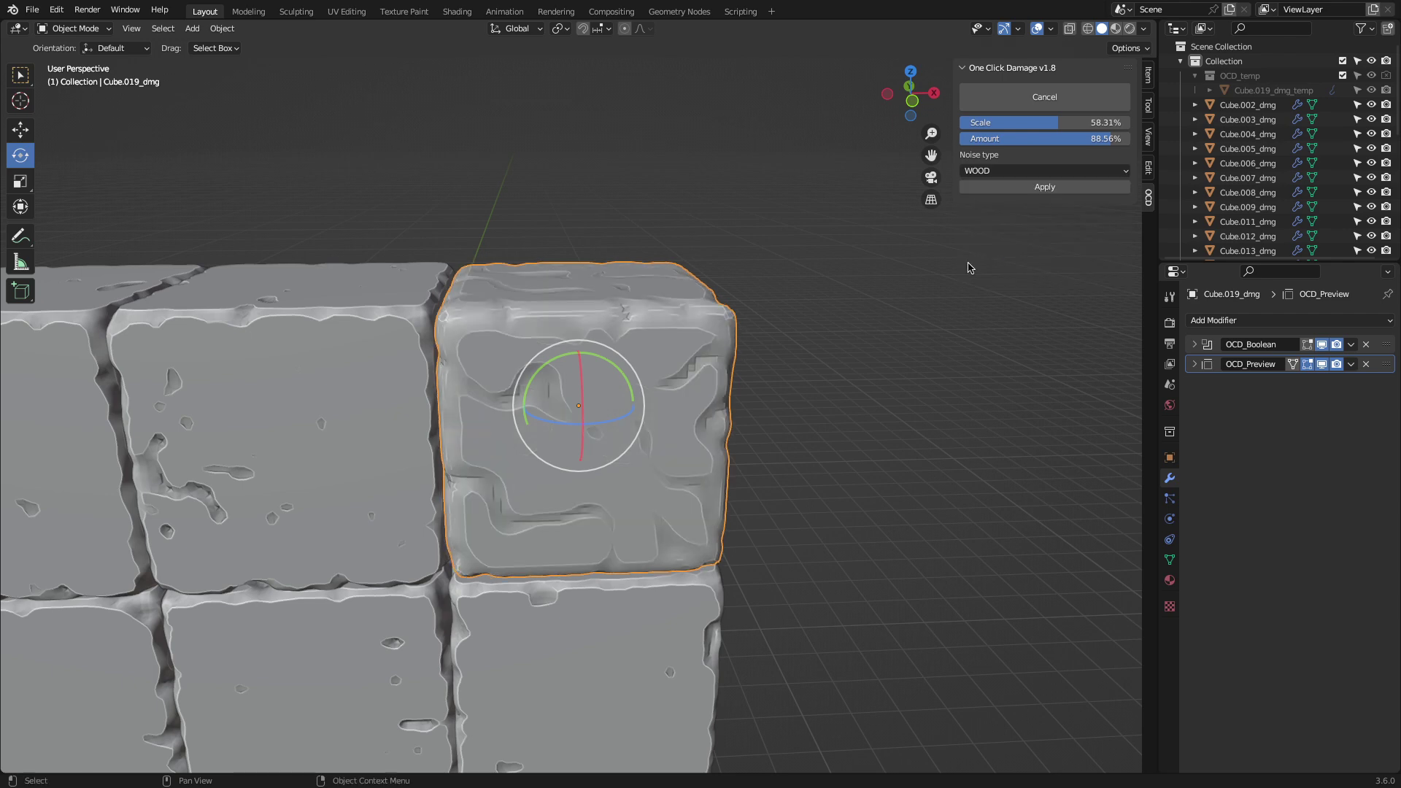
middle_drag(970, 268, 869, 274)
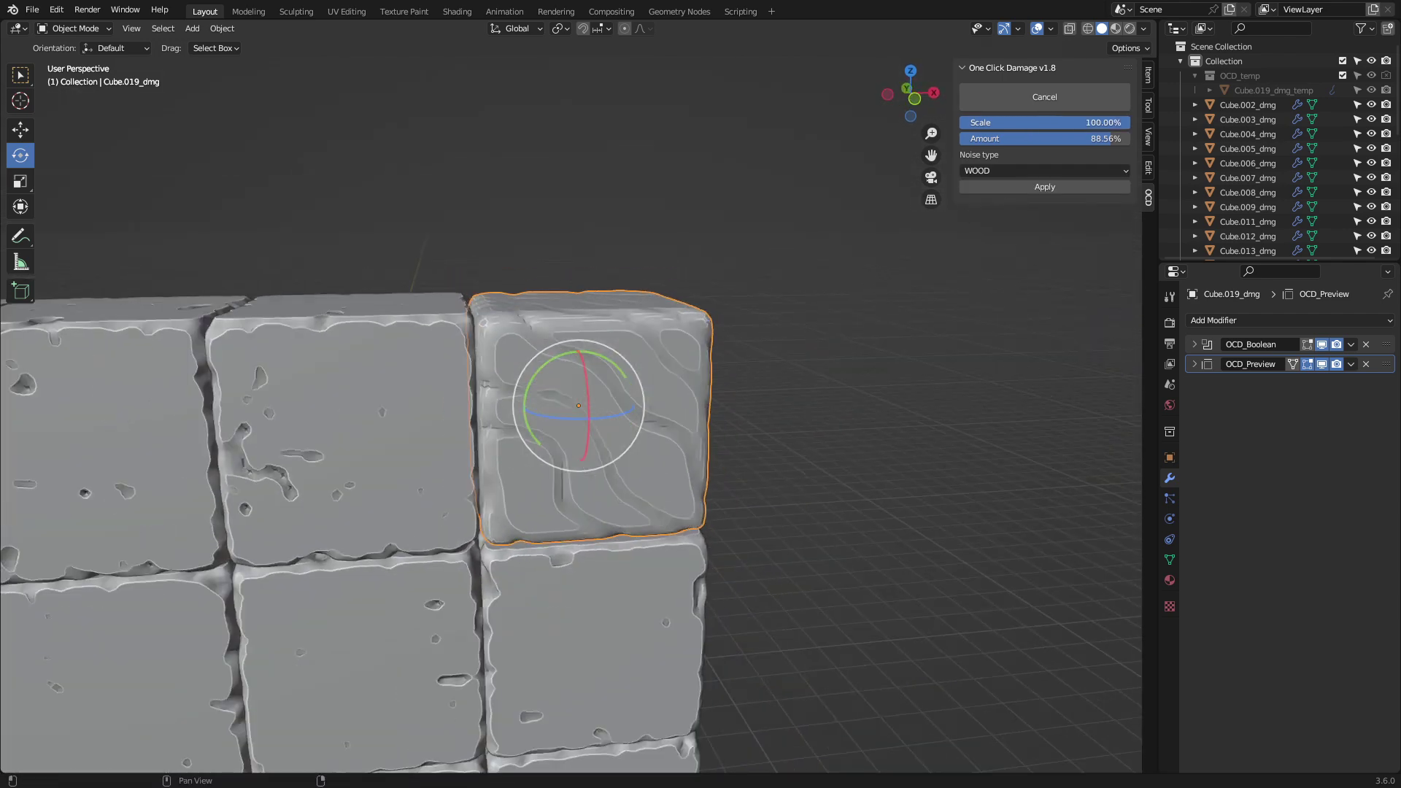
click(1042, 187)
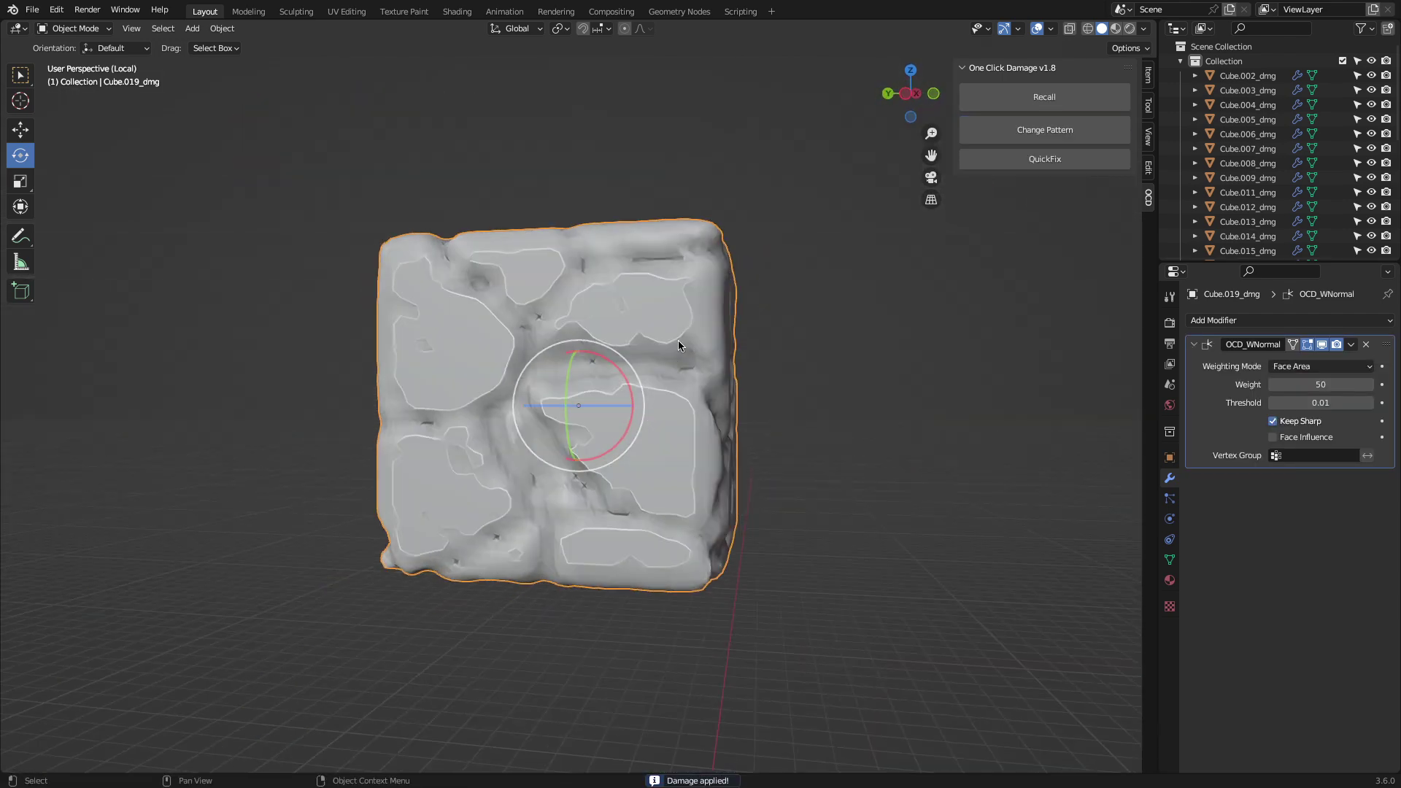
click(1029, 161)
middle_drag(803, 248, 917, 244)
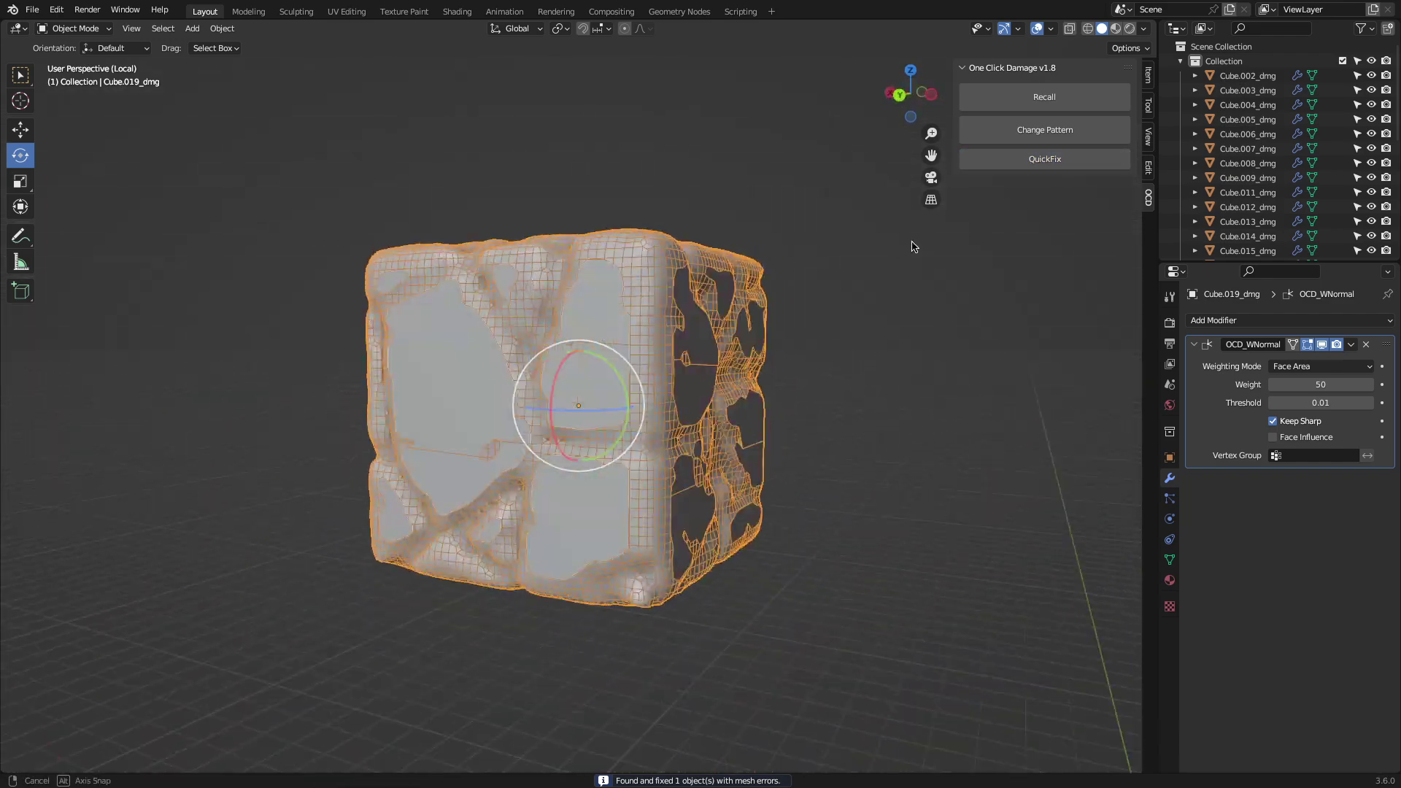
click(1046, 159)
middle_drag(1045, 159, 553, 294)
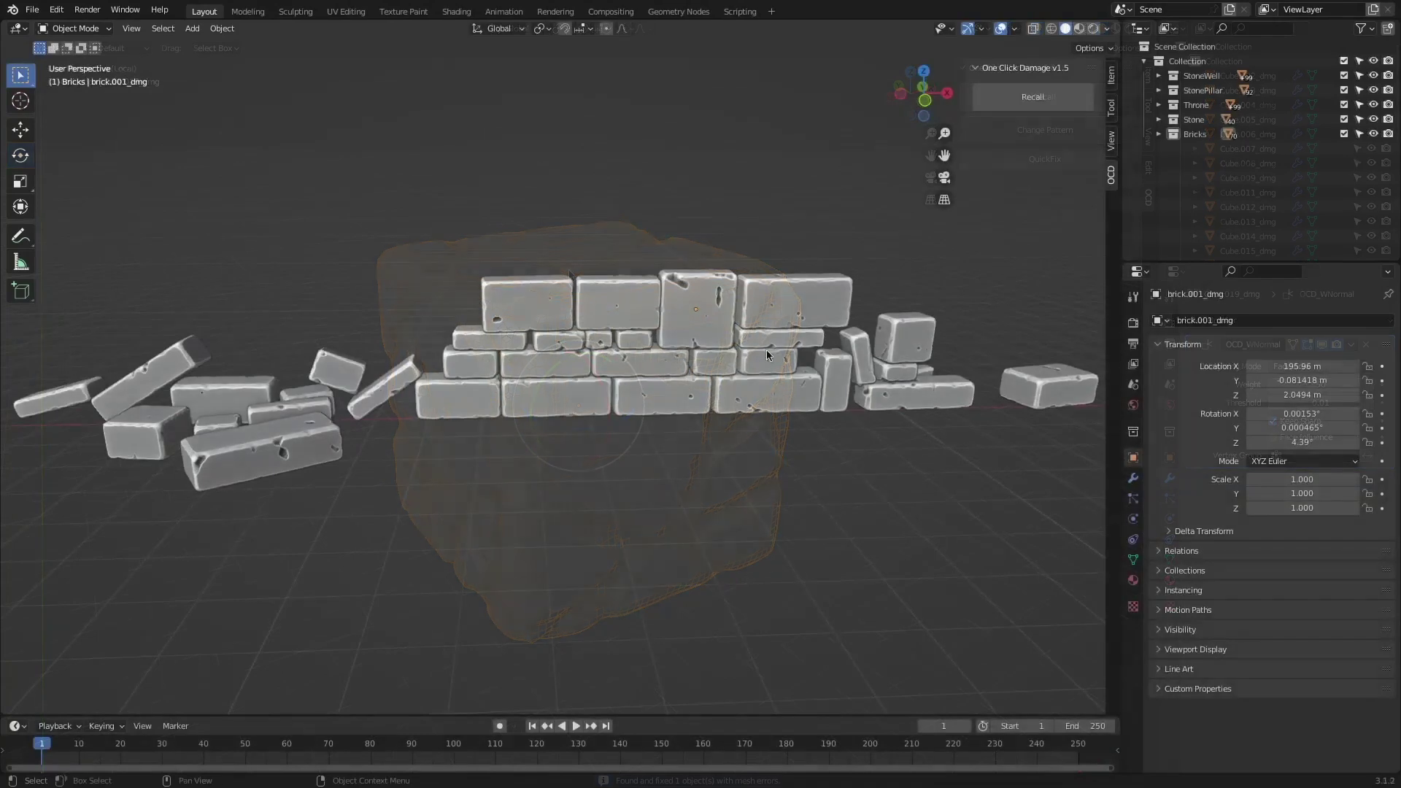
Navigate from the brick wall to the wells and select a roof plank of the right well
middle_drag(766, 349, 565, 337)
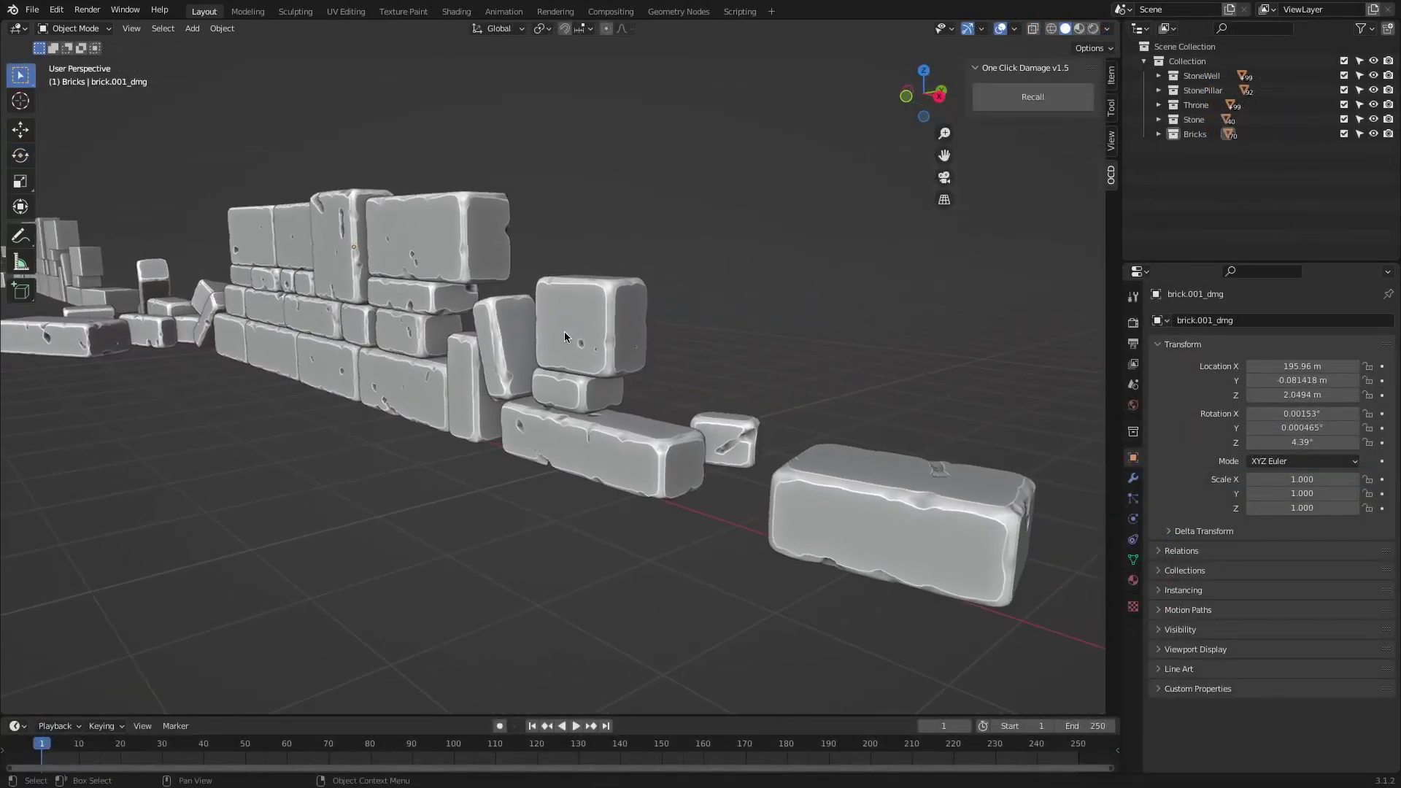
middle_drag(445, 338, 798, 351)
scroll(883, 337, down, 5)
middle_drag(883, 337, 625, 348)
scroll(857, 353, up, 8)
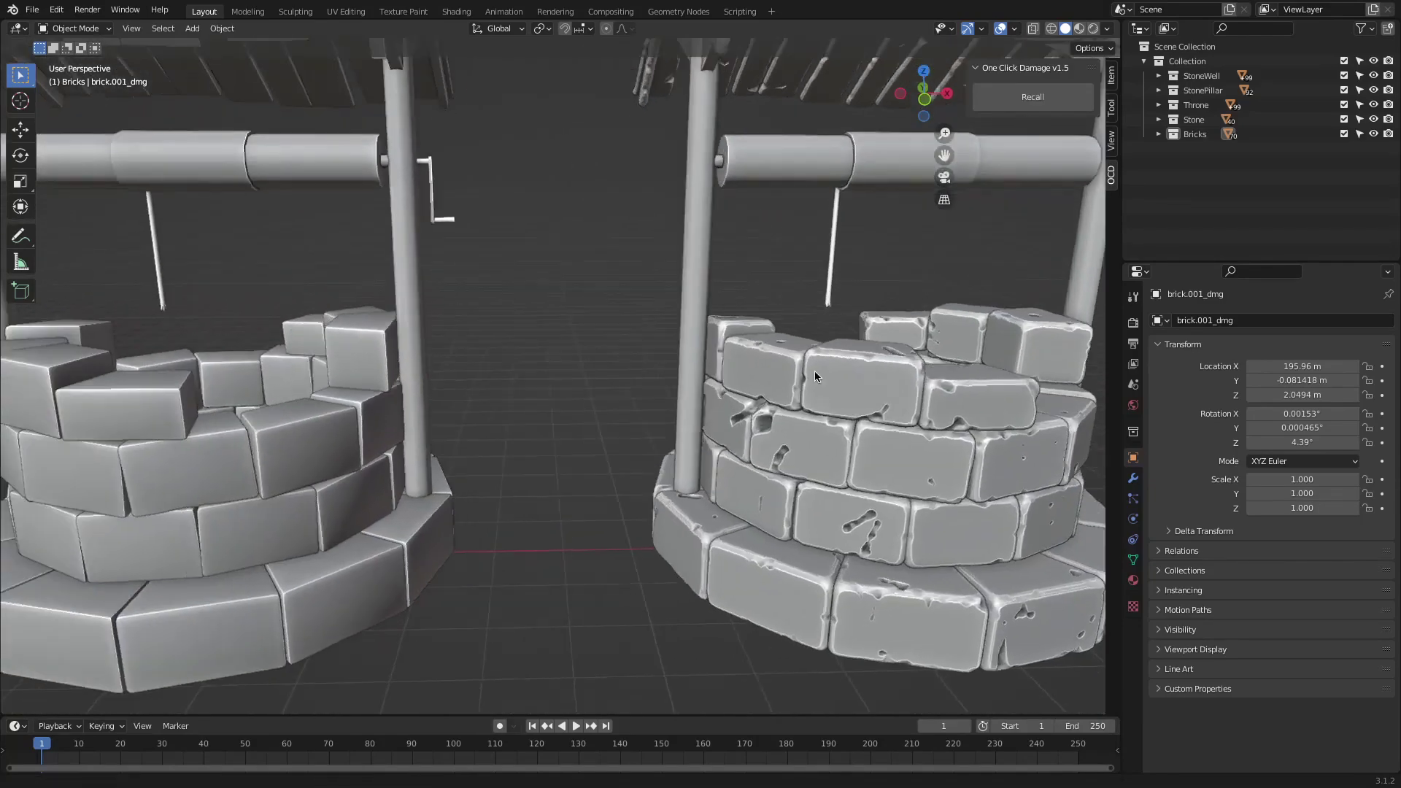
shift+middle_drag(815, 371, 652, 416)
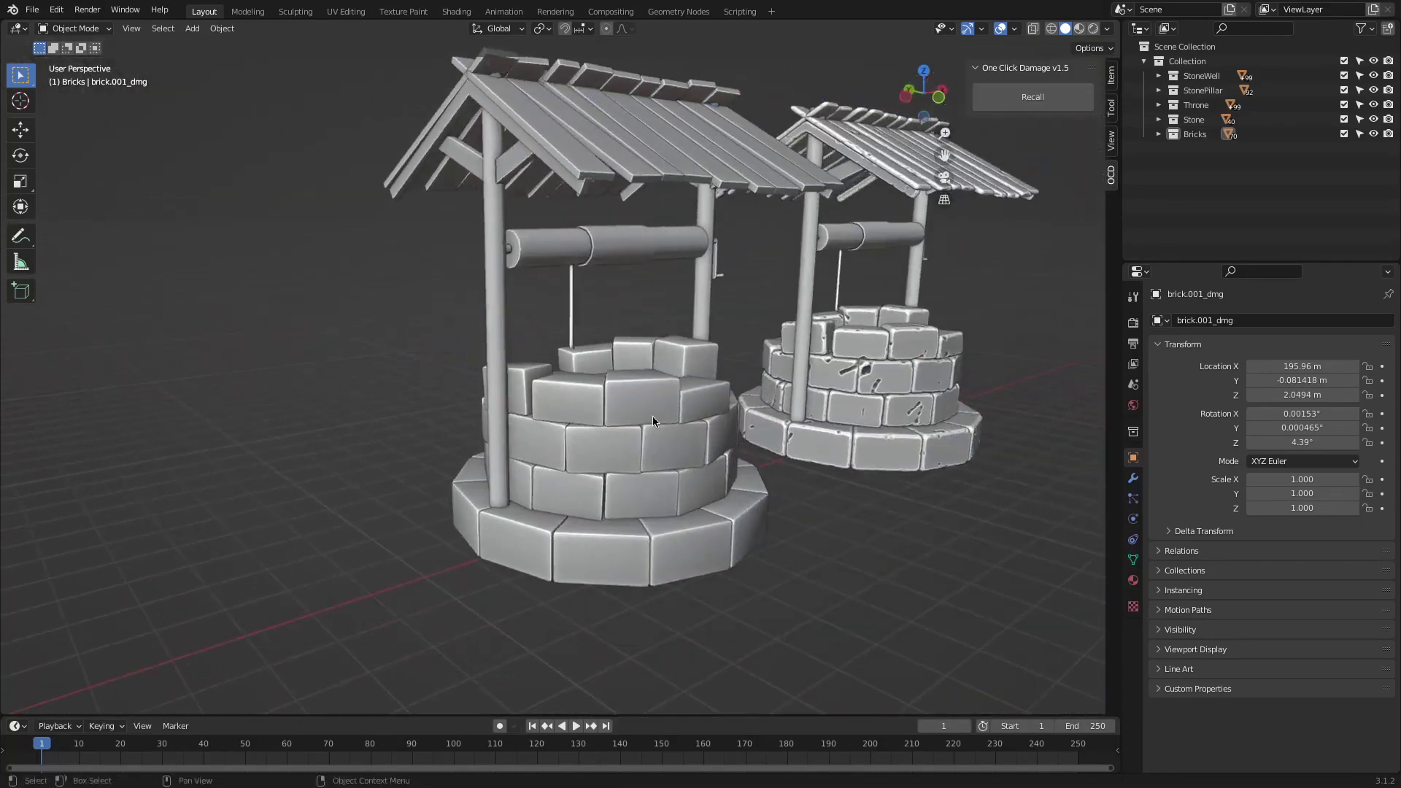
scroll(705, 407, up, 2)
scroll(606, 307, up, 5)
click(606, 307)
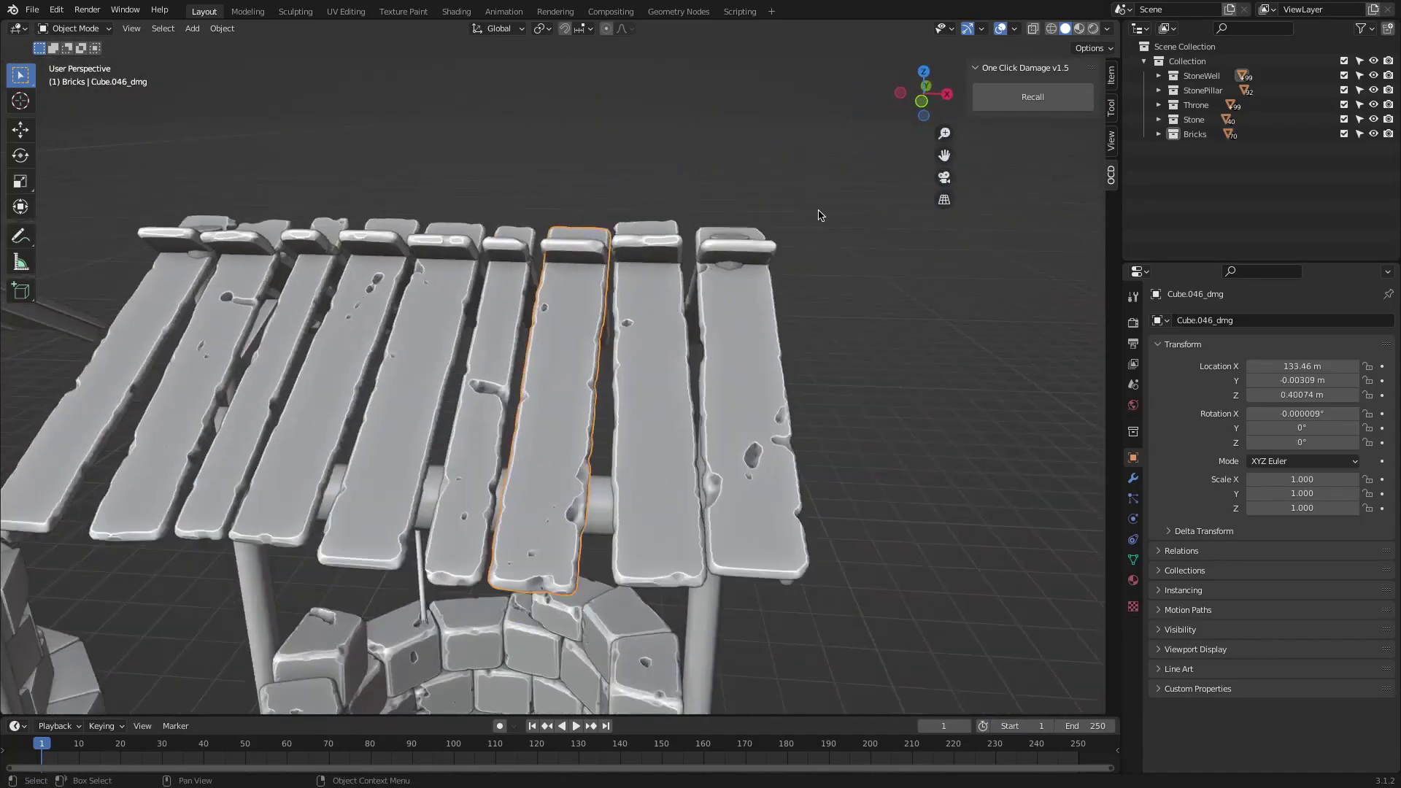
middle_drag(819, 214, 650, 347)
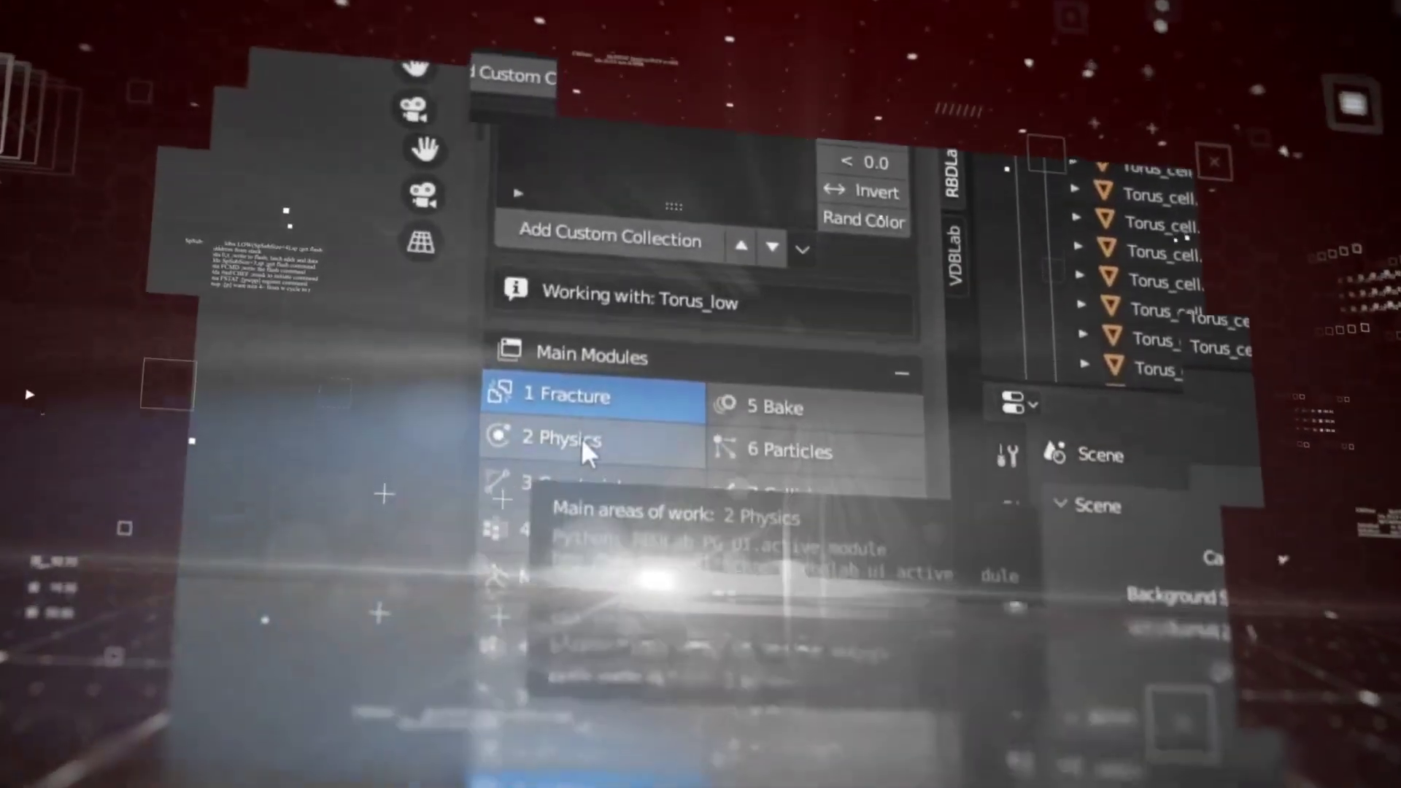
Create Motion-only debris for the fractured torus and play the animation to watch it shatter
click(584, 471)
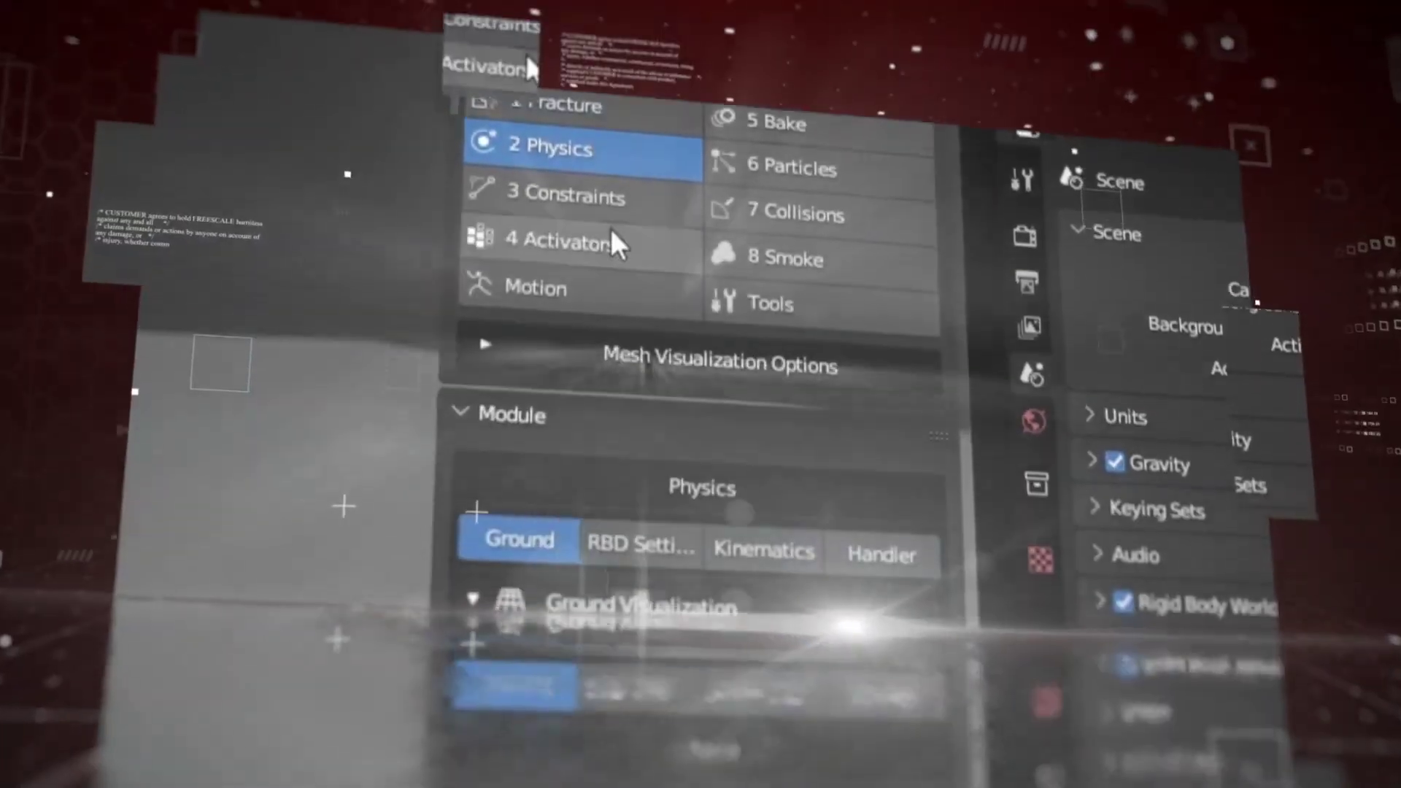
click(576, 232)
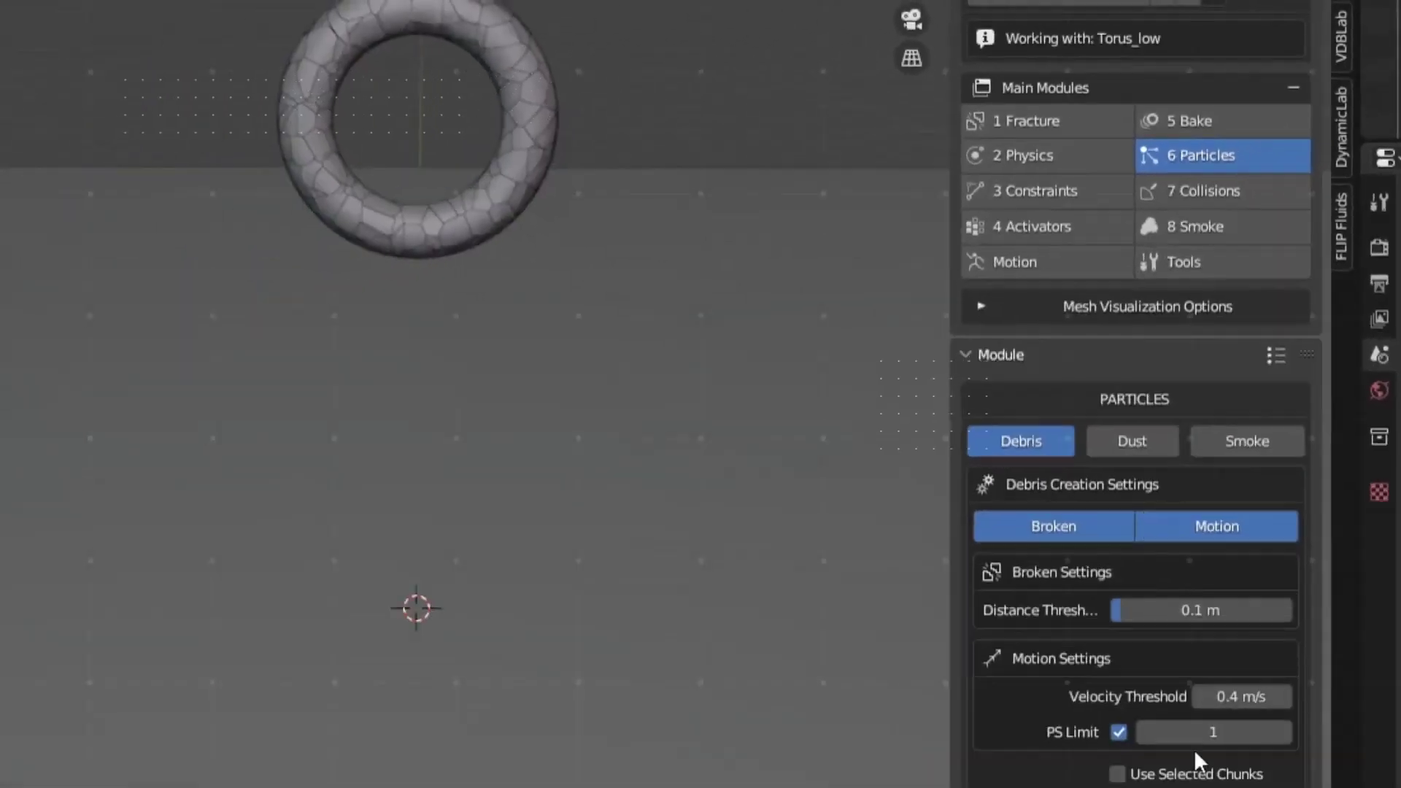
click(1053, 527)
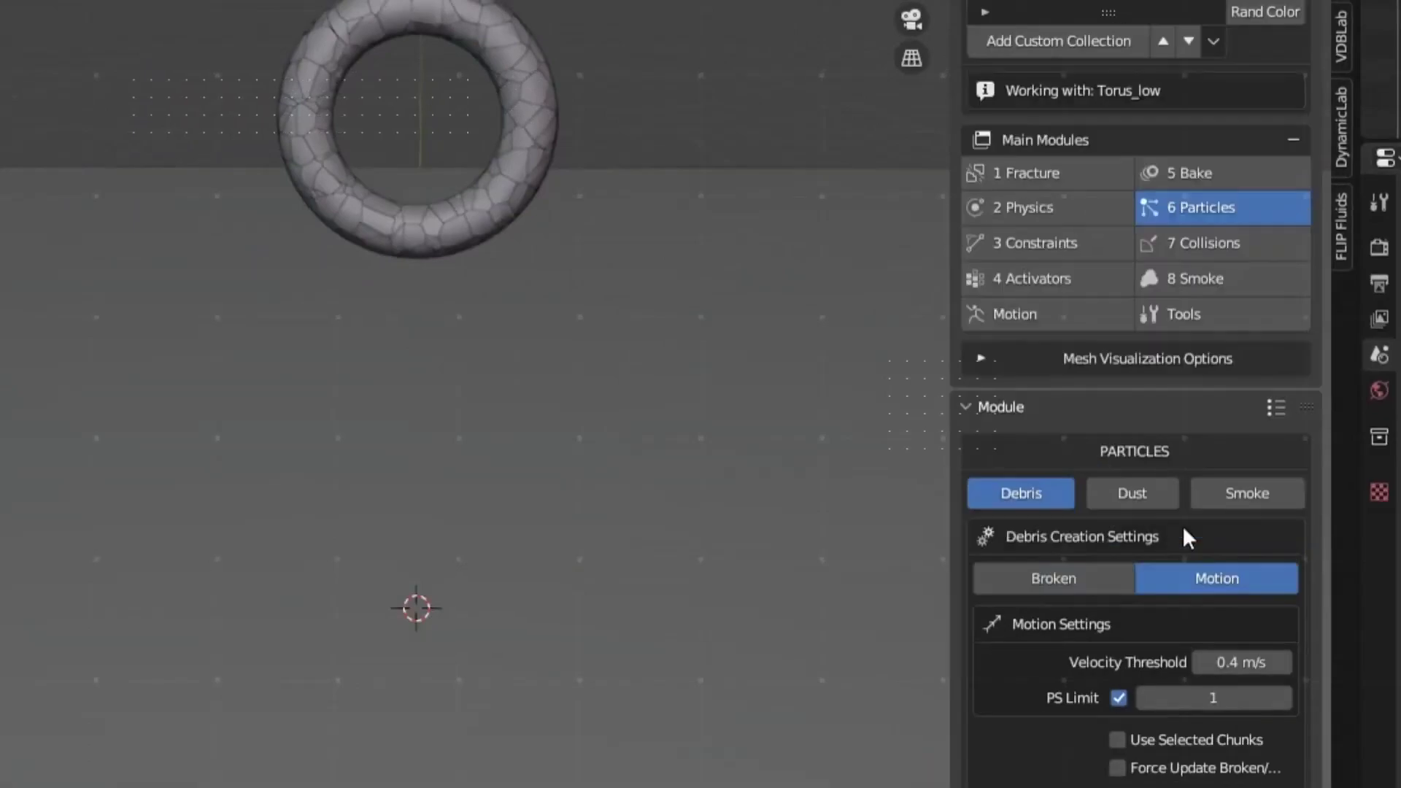
scroll(1130, 682, down, 2)
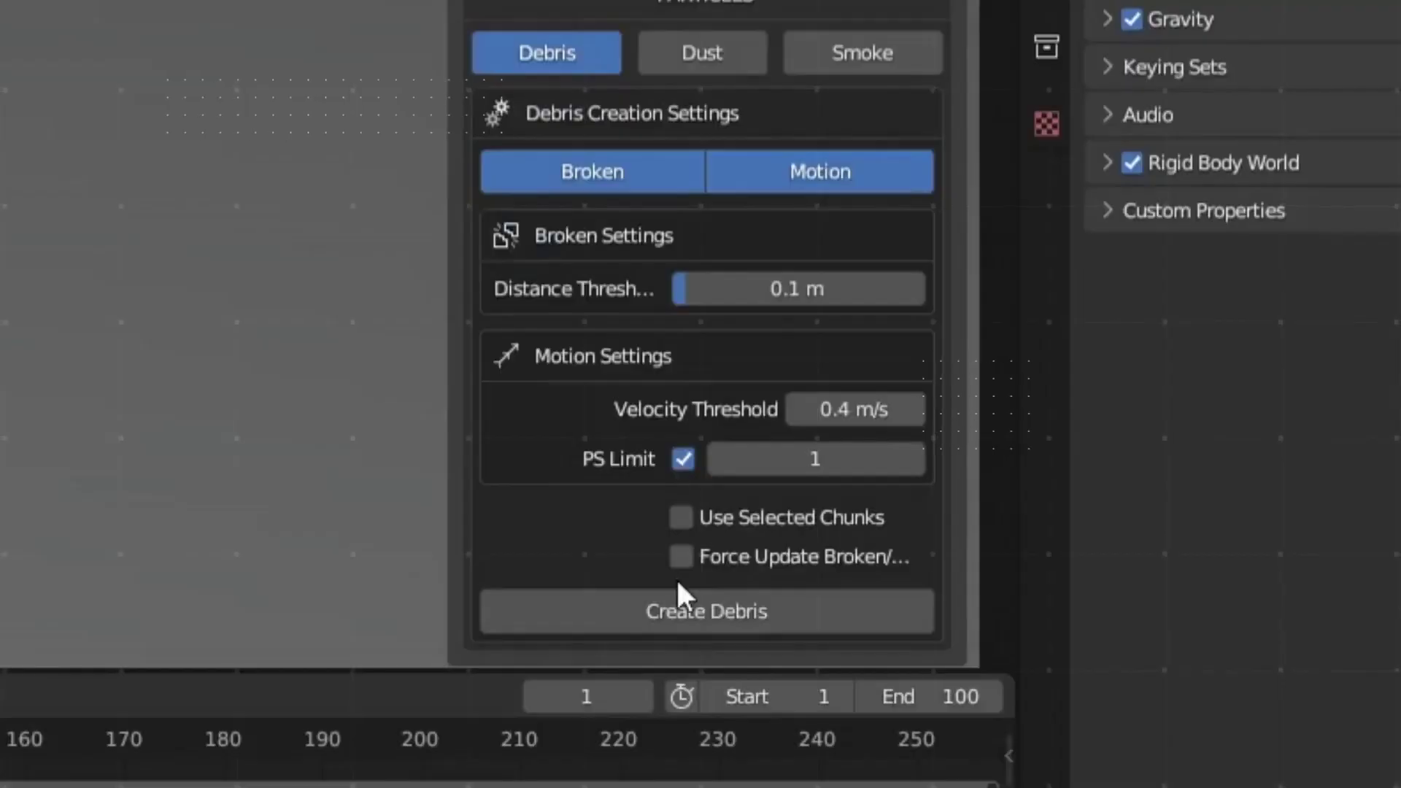
click(681, 612)
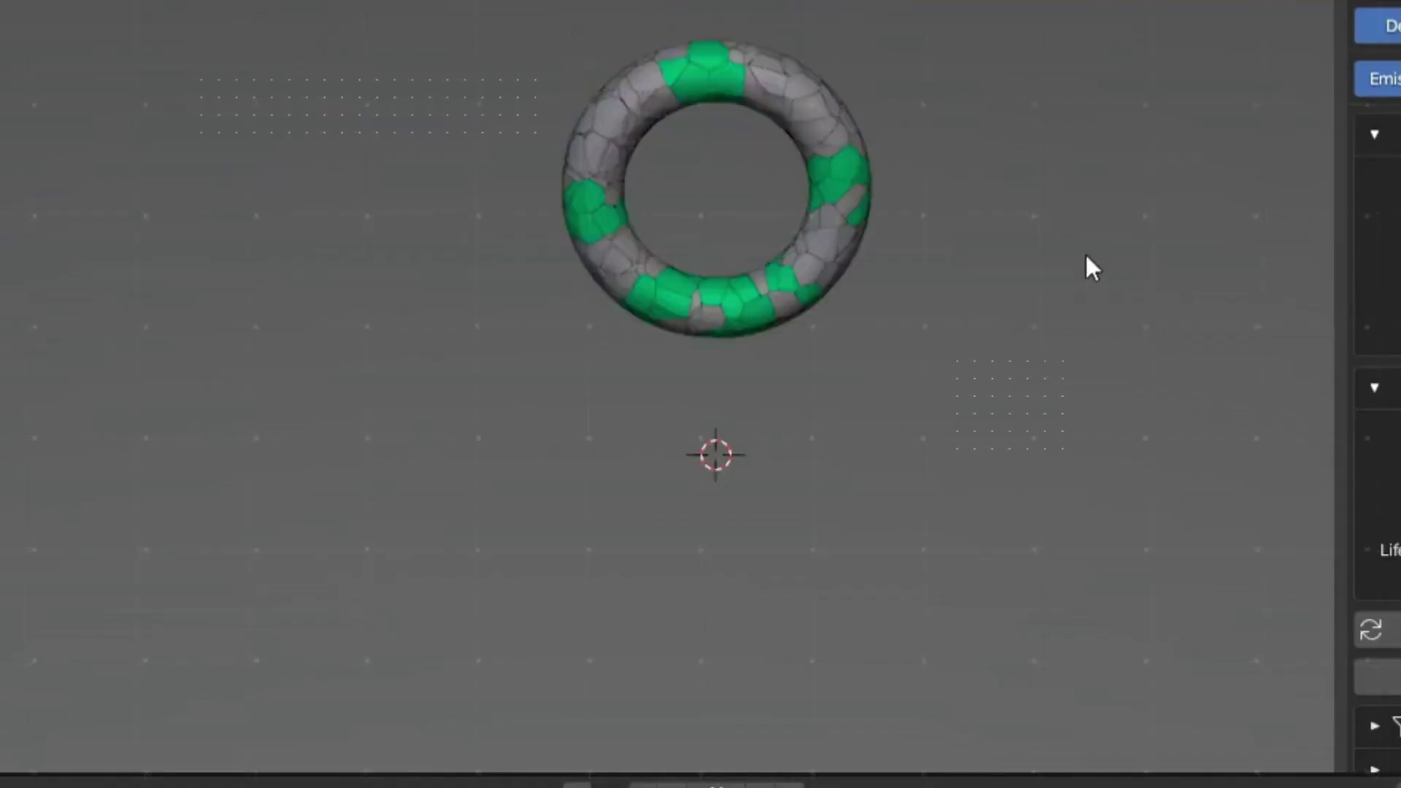
key(space)
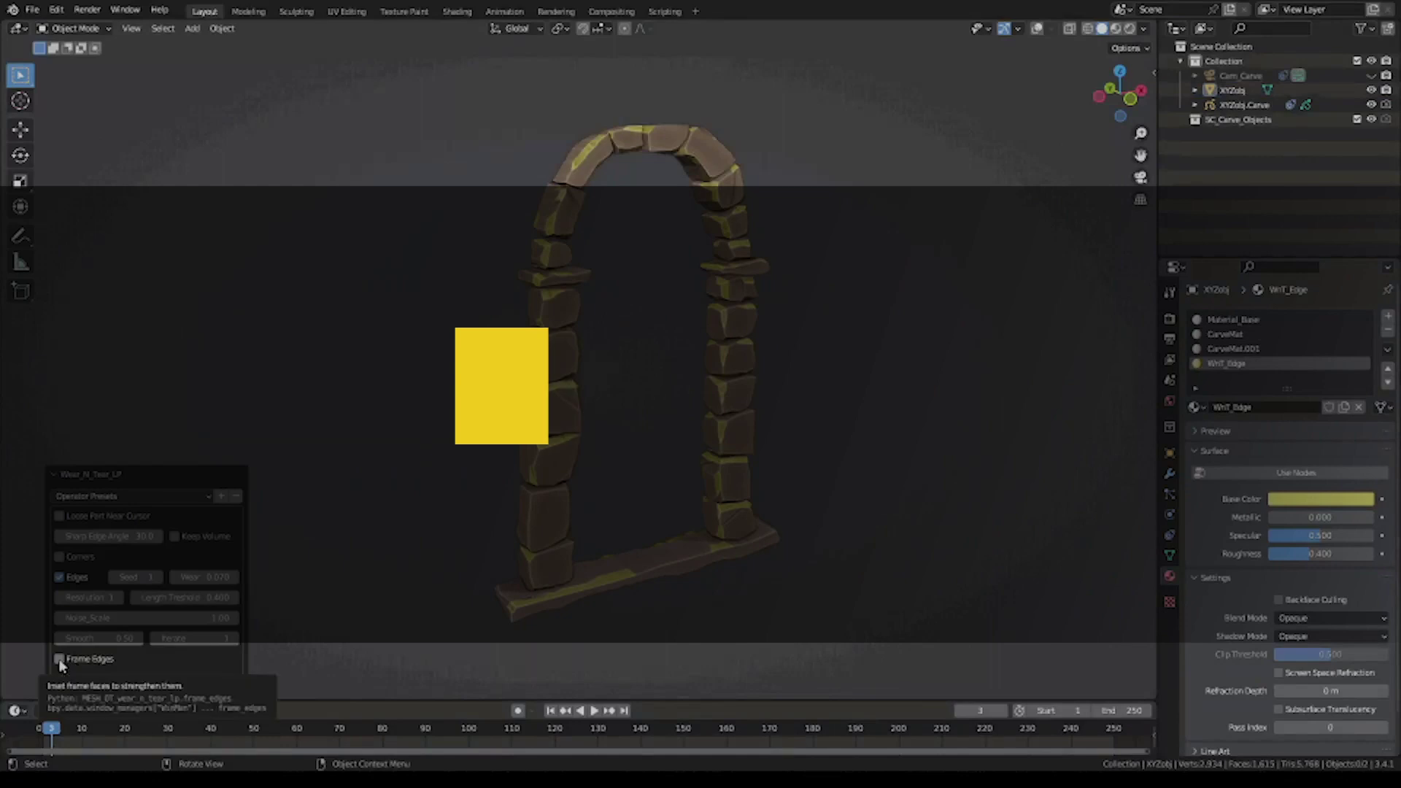
Enable Frame Edges and Corners wear on the arch and raise Depth to 0.64
click(60, 660)
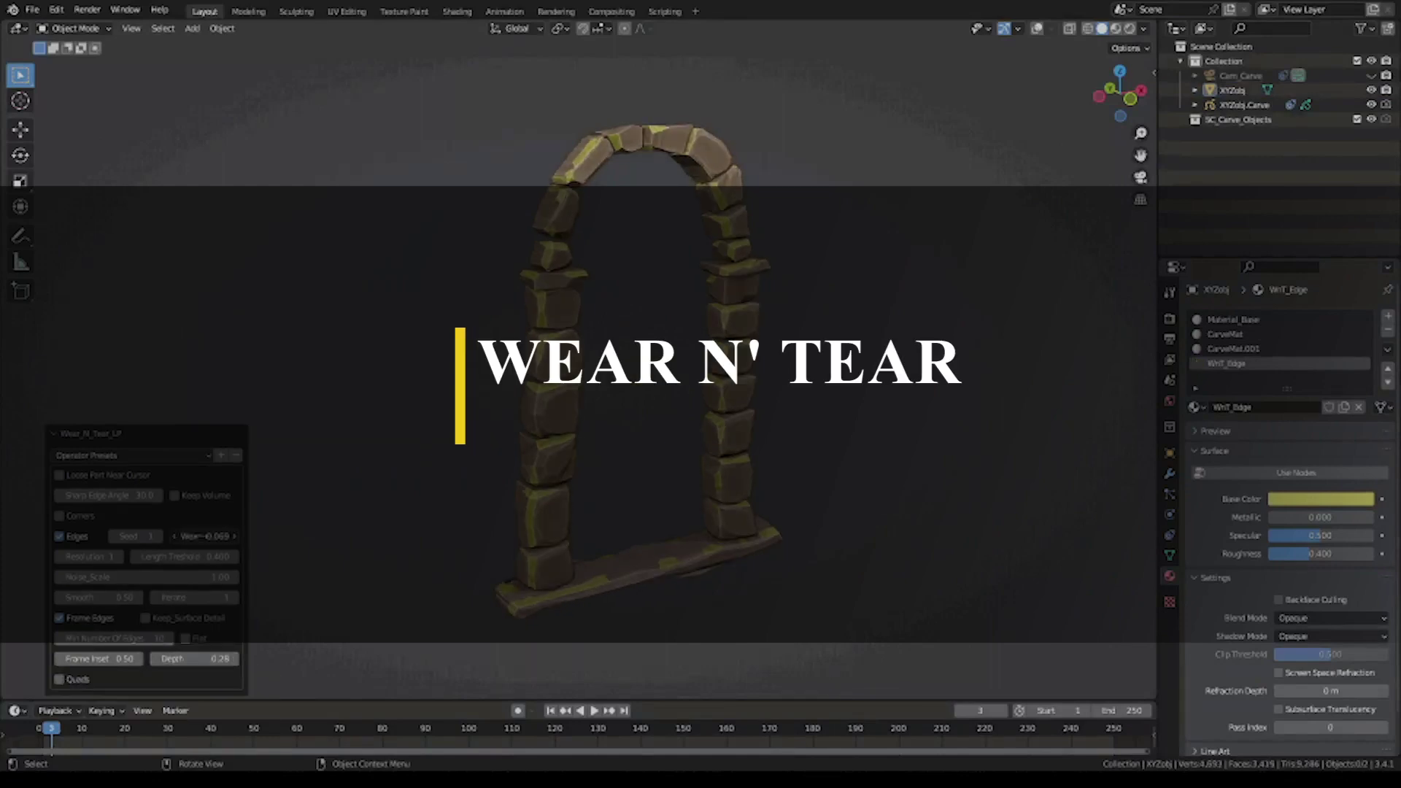
click(61, 516)
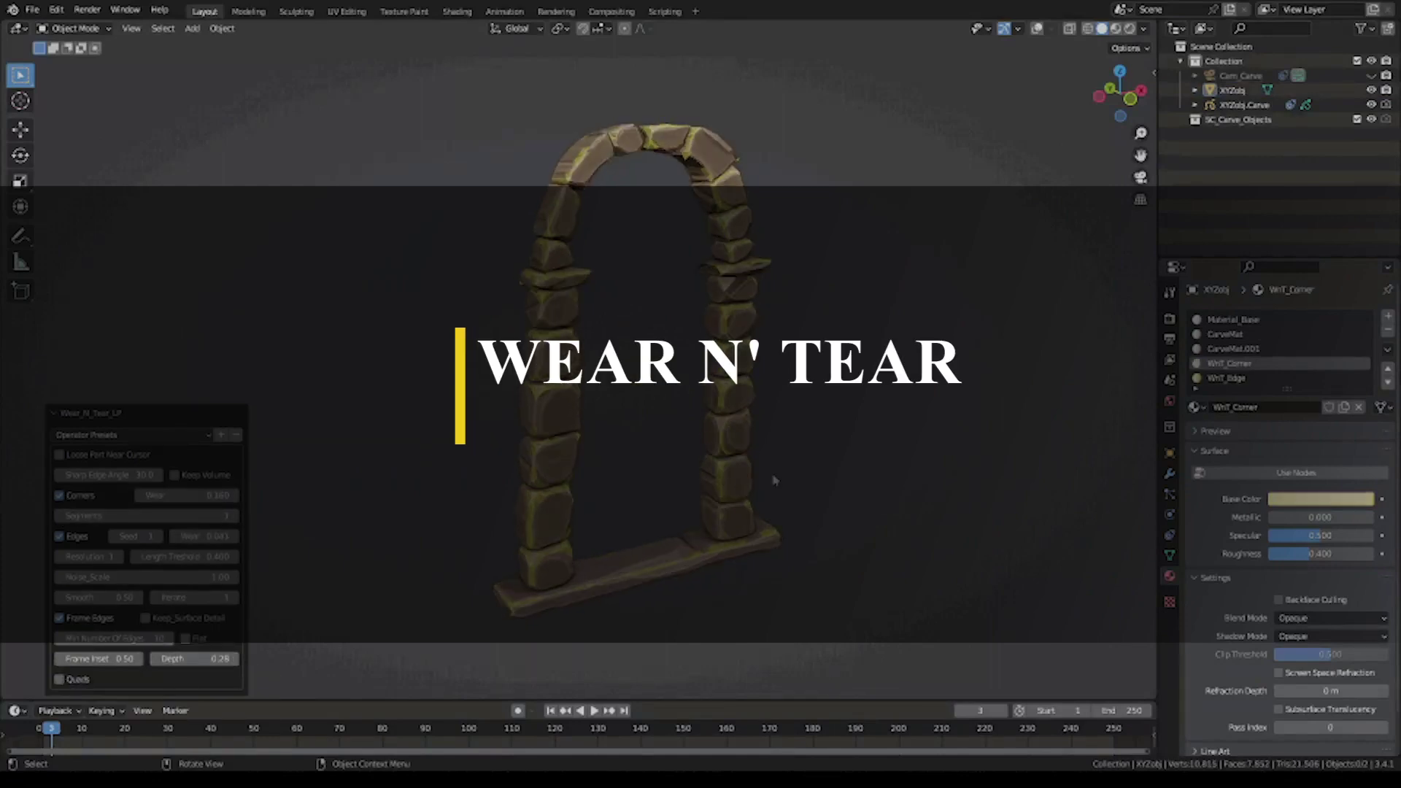
mouse_move(774, 480)
middle_down()
mouse_move(515, 466)
mouse_move(779, 472)
middle_up()
drag(175, 659, 201, 659)
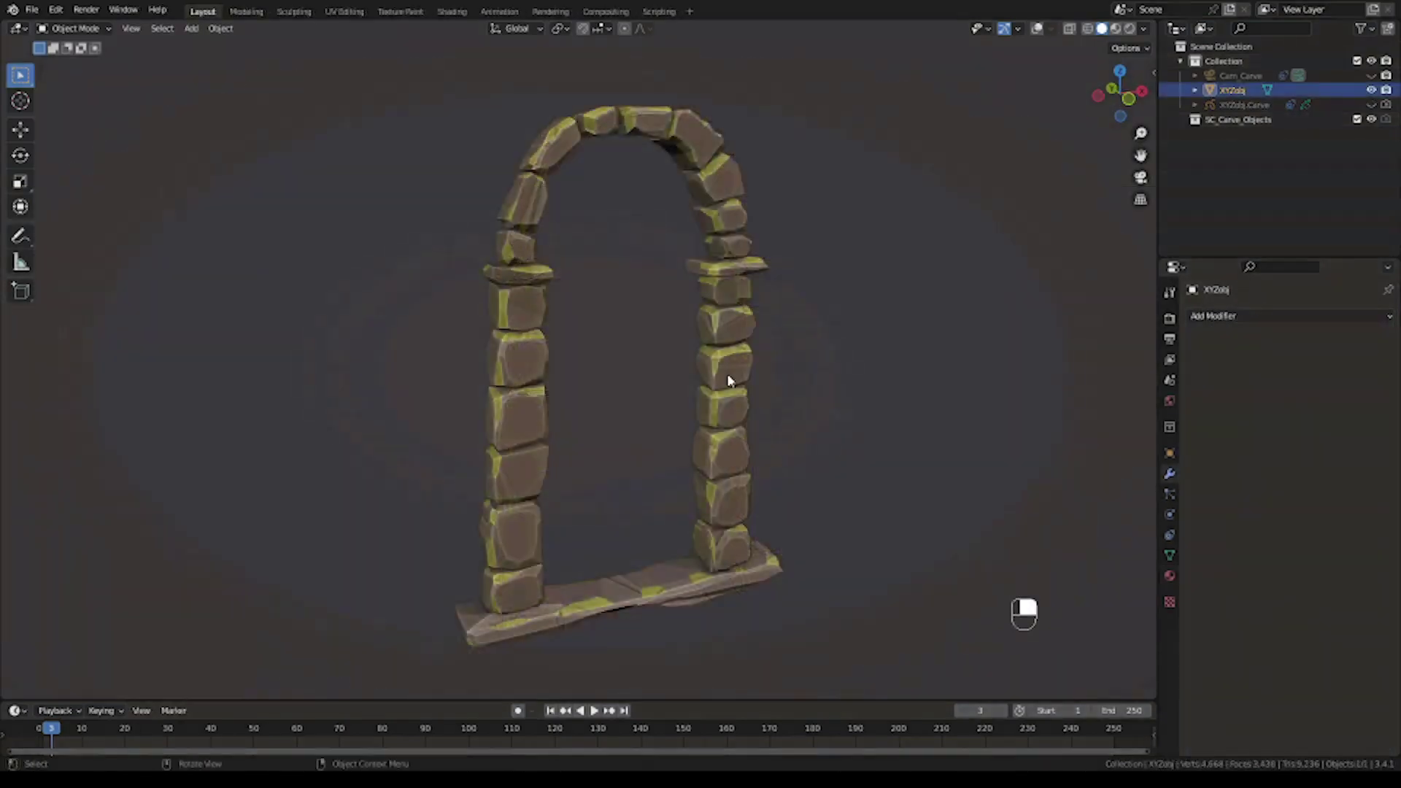
Add mortar with default Bulge, then plaster the arch with lower Spread and slightly higher Outset
key(F9)
click(765, 433)
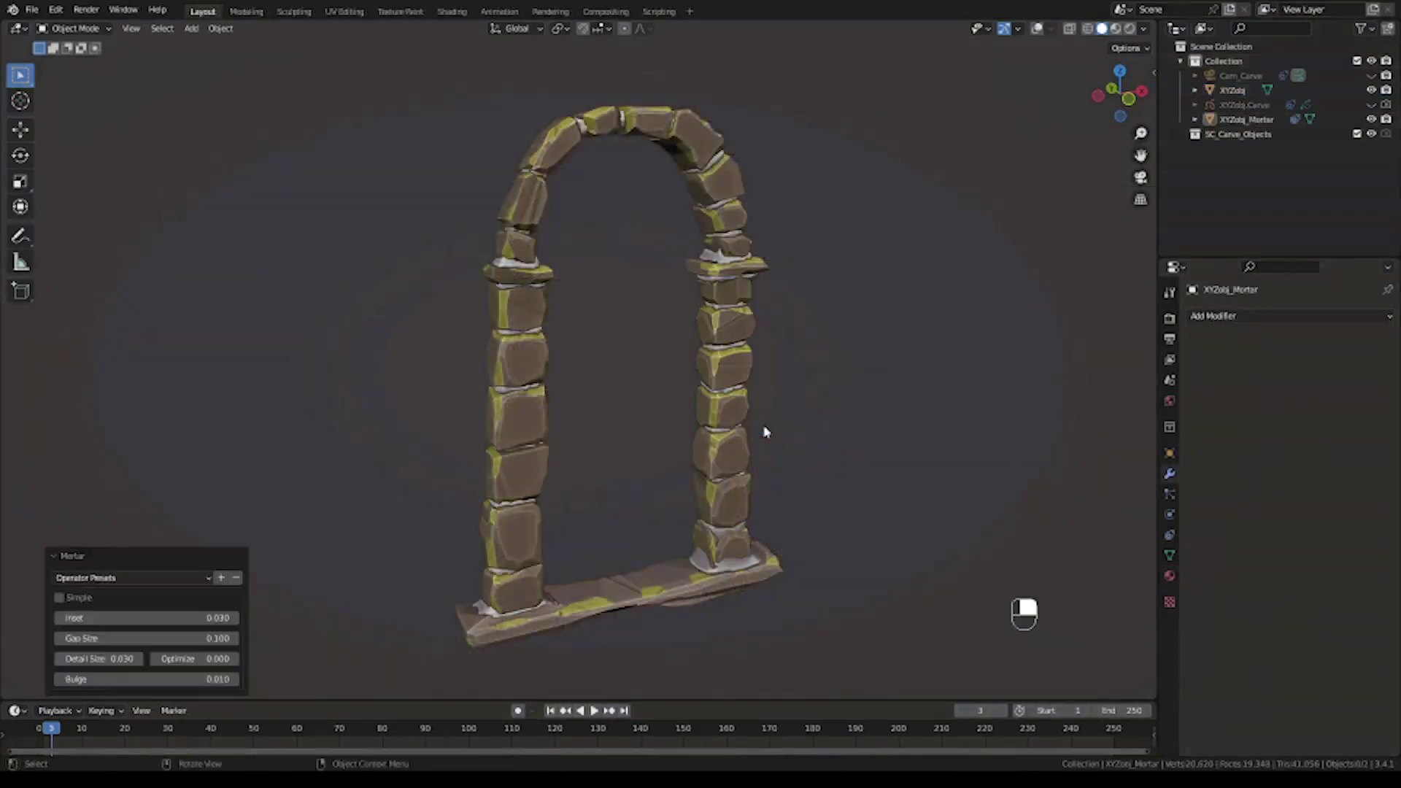
right_click(236, 683)
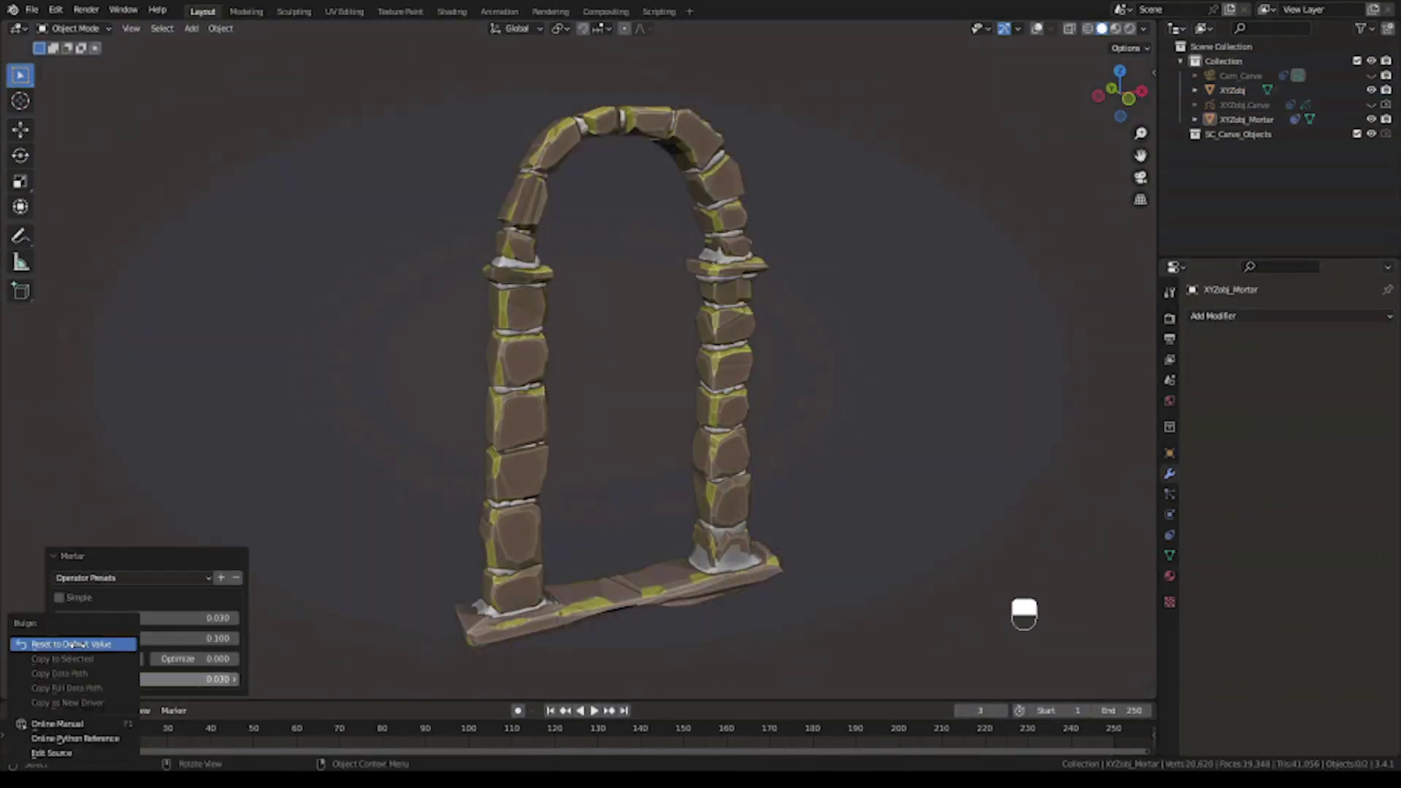
click(520, 427)
click(598, 350)
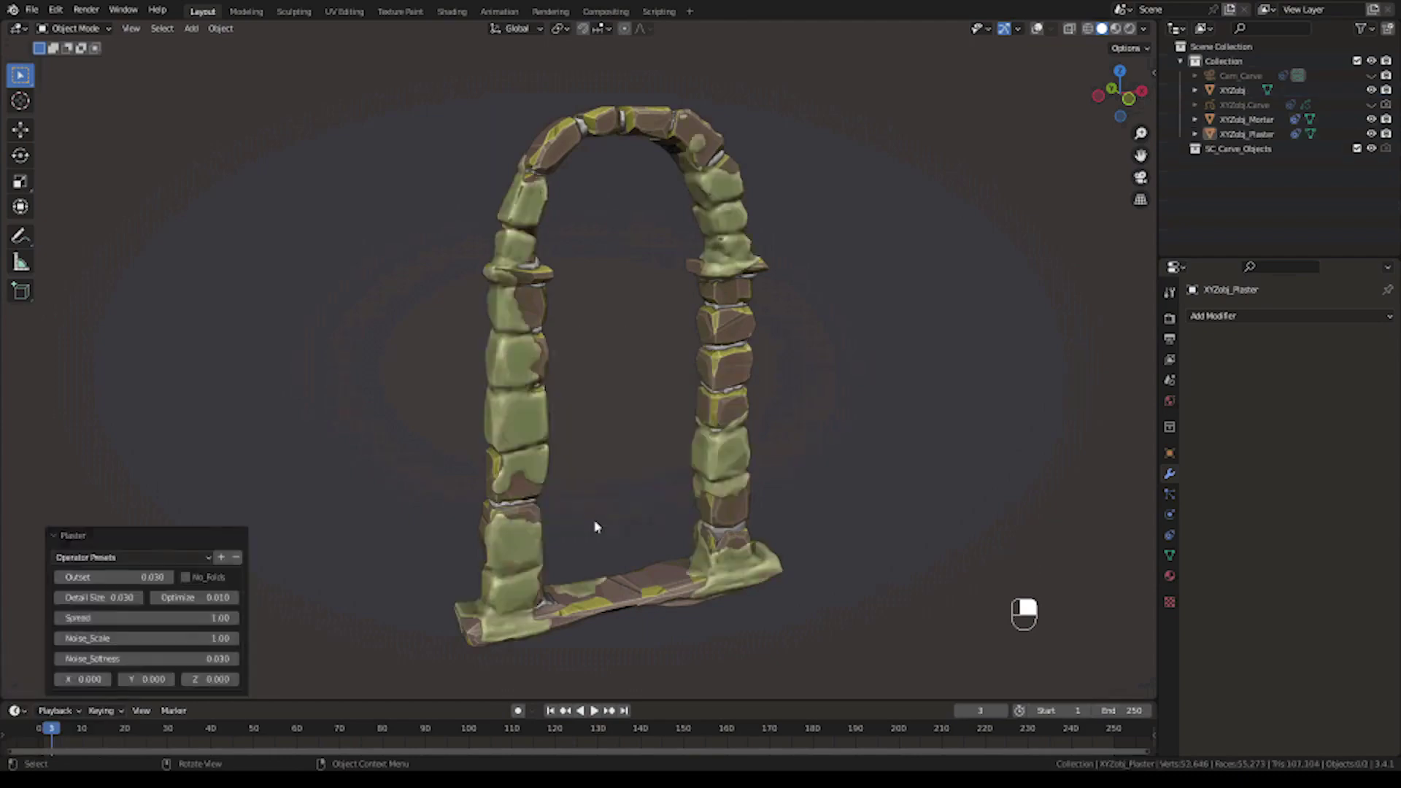
drag(138, 621, 129, 622)
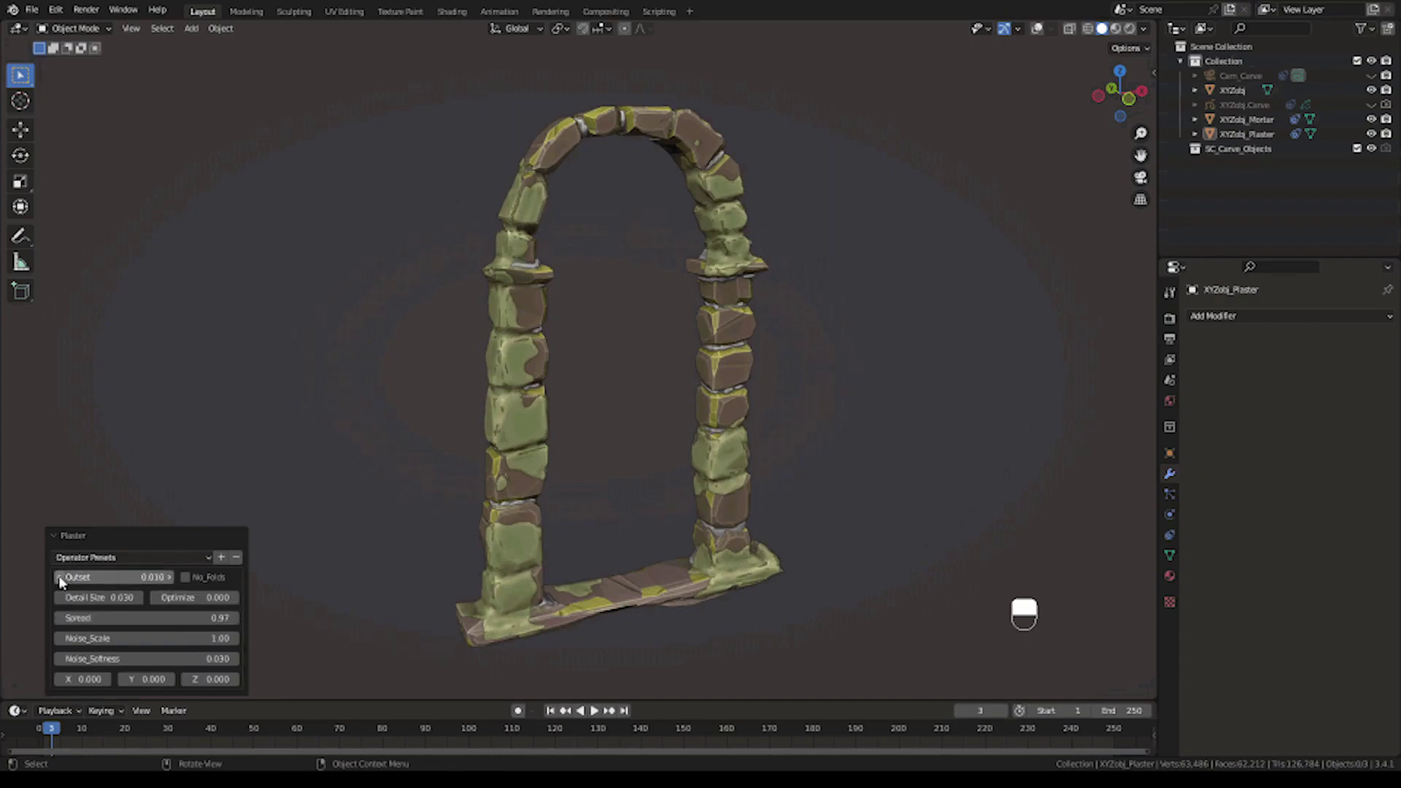
drag(61, 581, 125, 617)
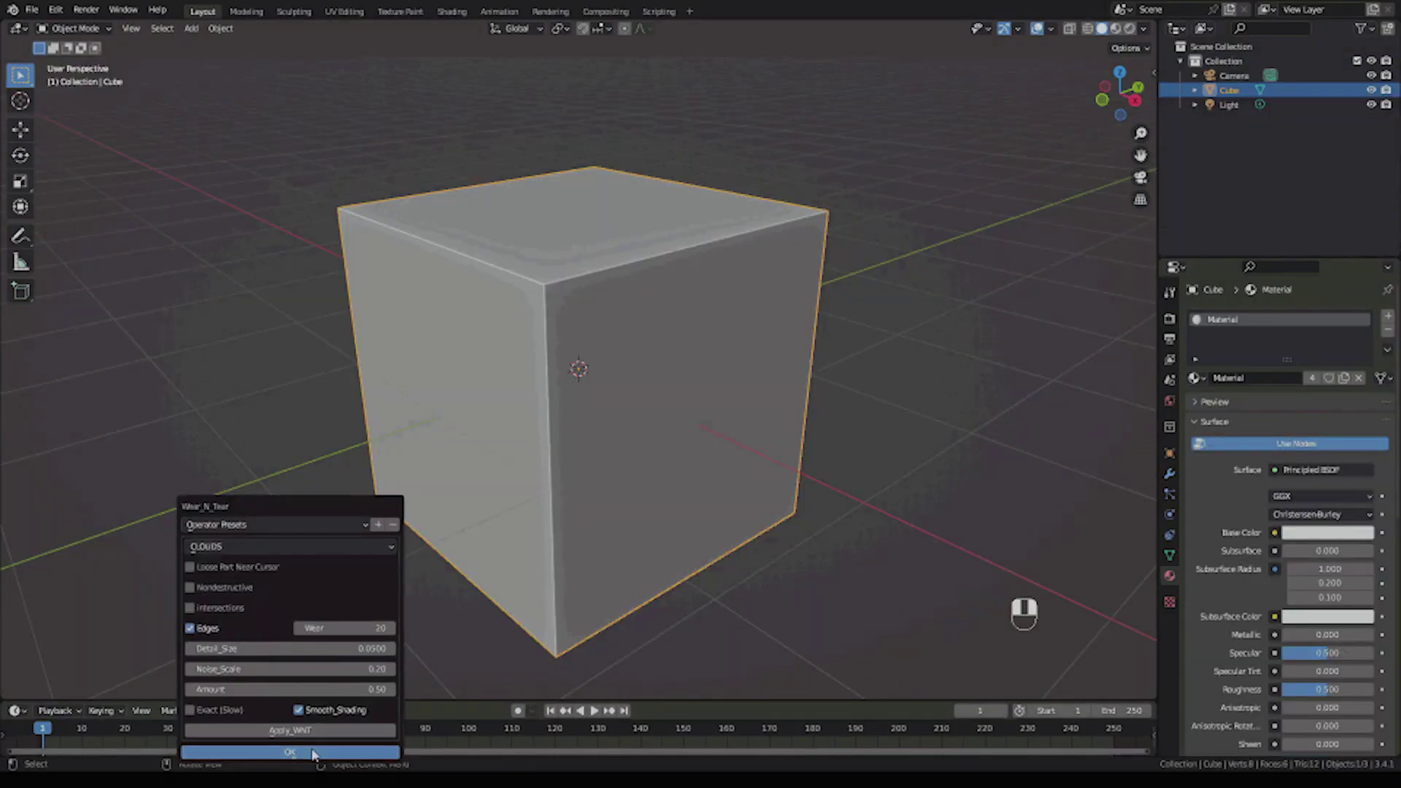
Wear the cube's edges and corners: Wear 26, Resolution 2, Flat off, adjusted Depth
drag(192, 577, 207, 578)
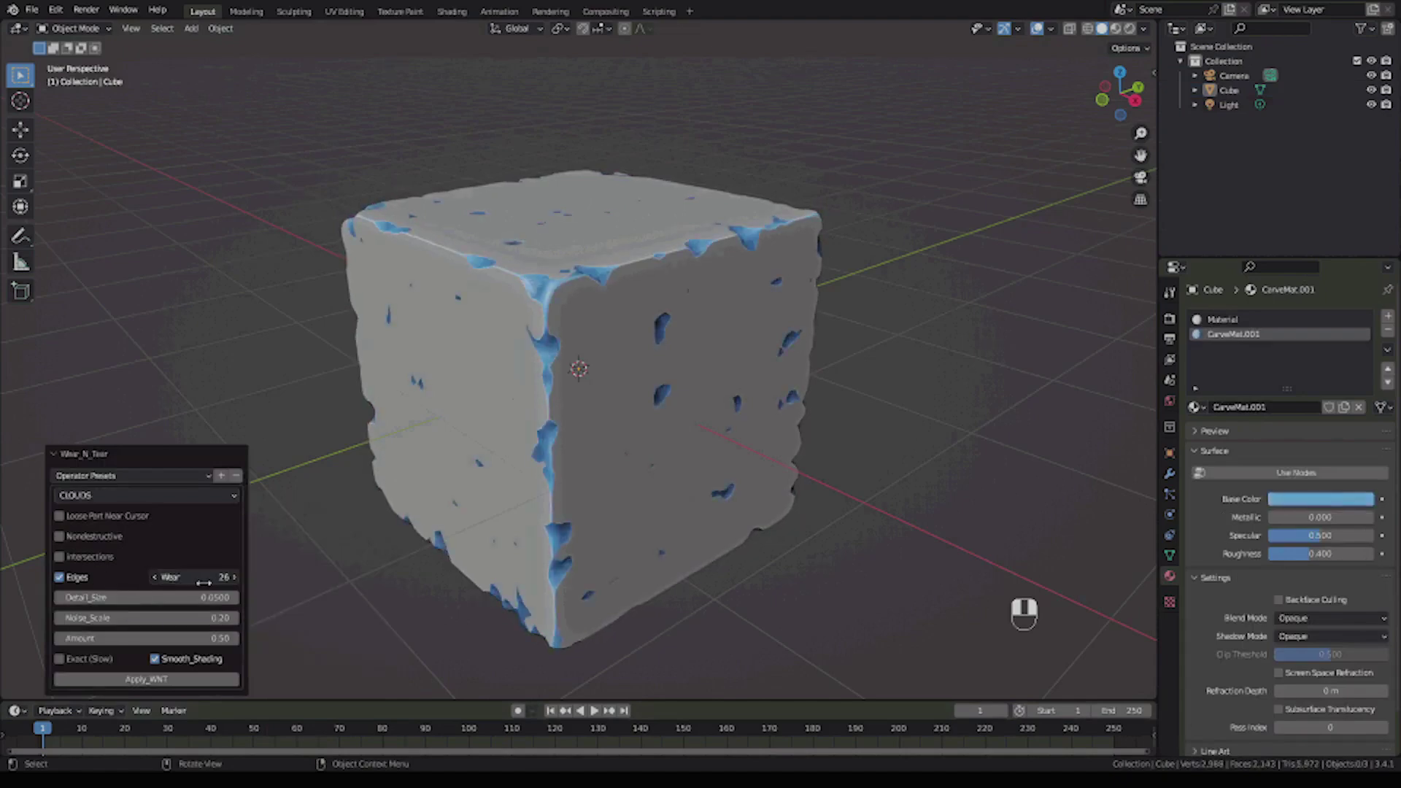
right_click(146, 597)
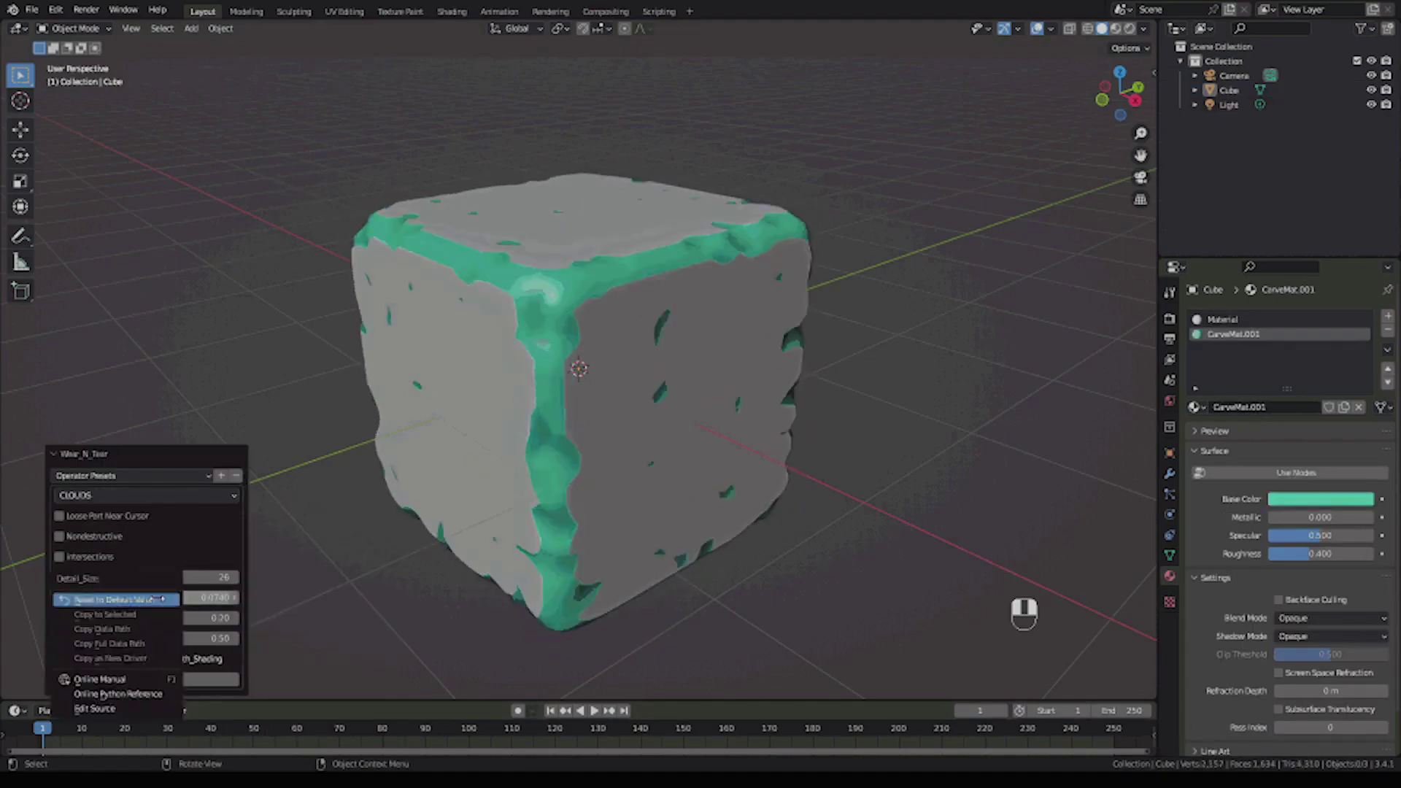
click(166, 619)
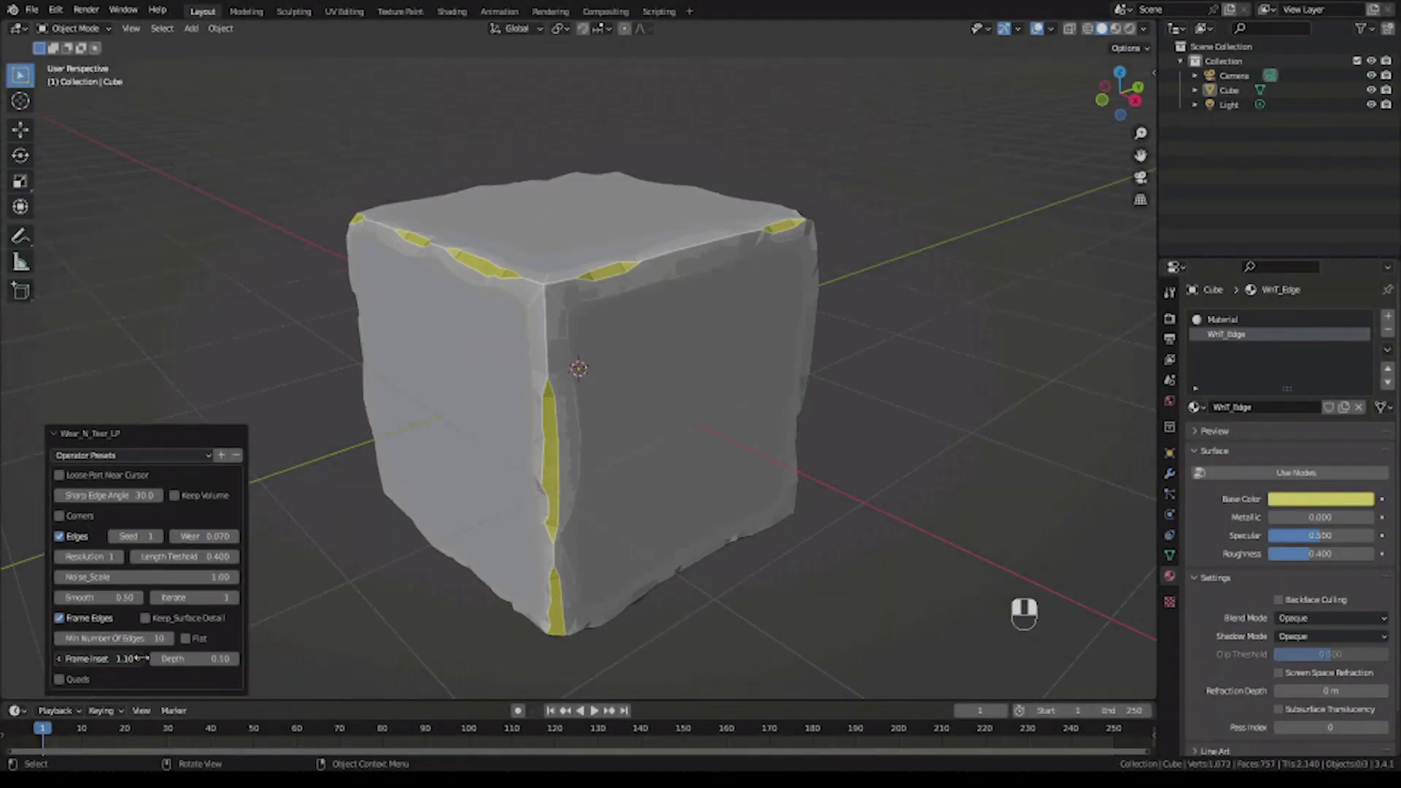
click(119, 556)
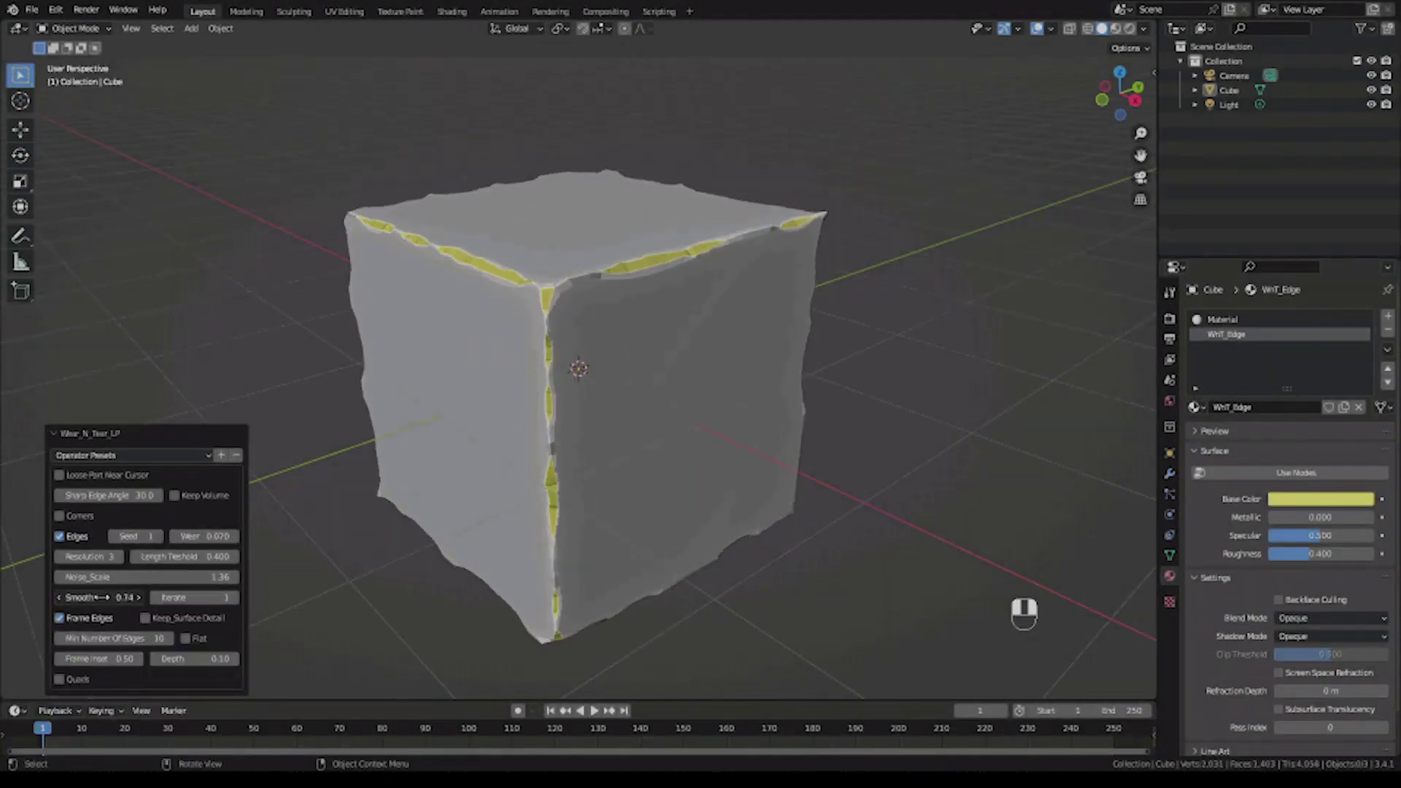
click(142, 472)
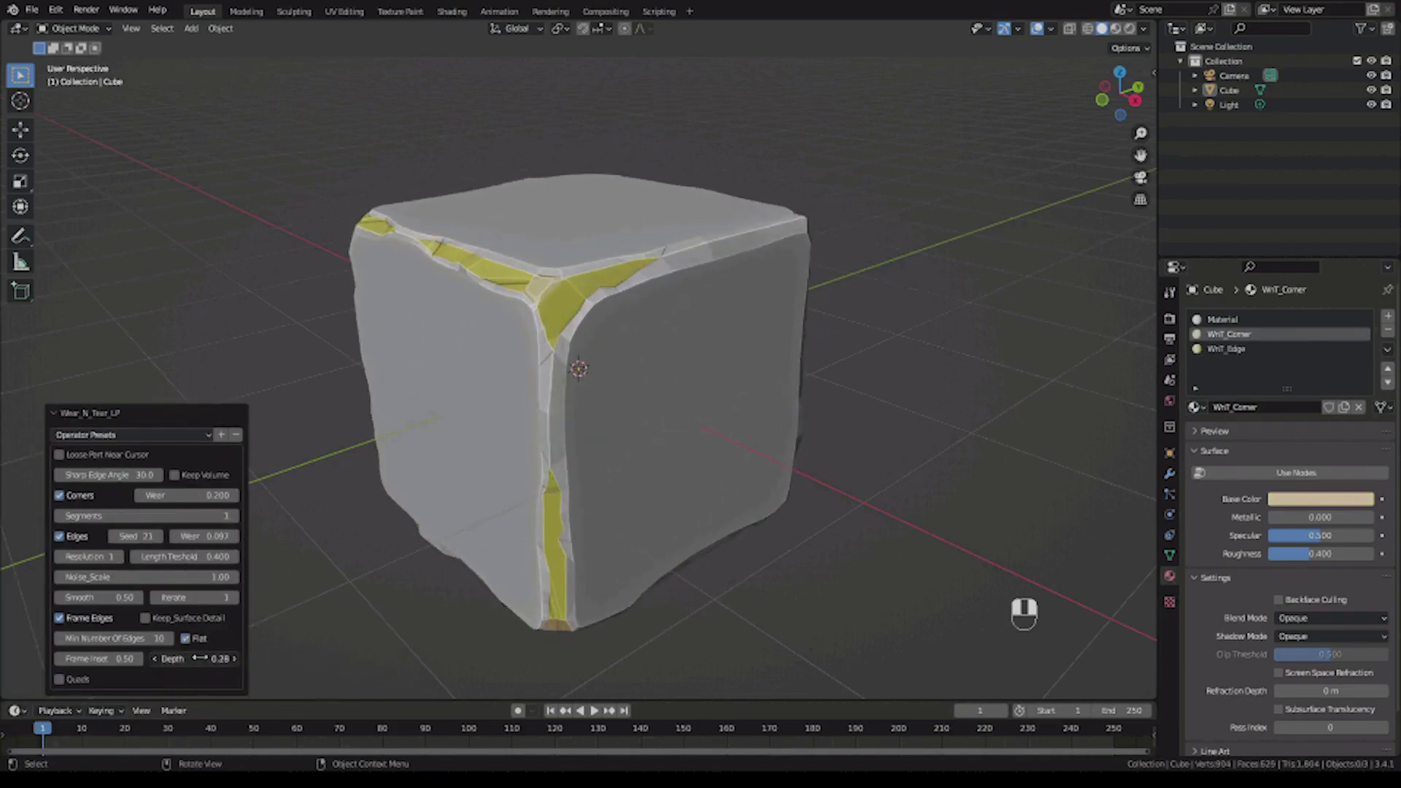
click(185, 639)
drag(149, 576, 119, 576)
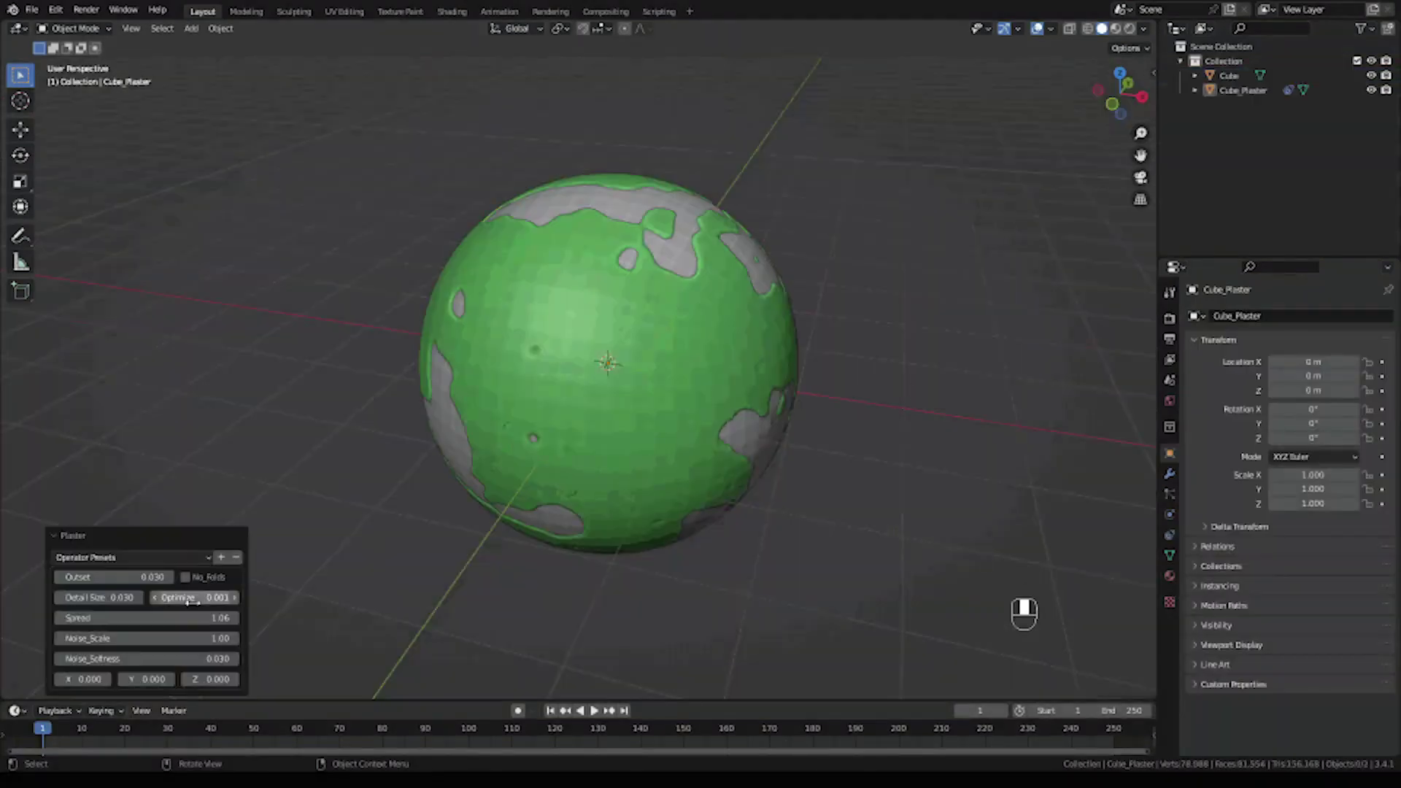
Plaster the sphere with Outset 0.290 and Noise_Softness 0.540
drag(153, 660, 122, 659)
drag(149, 577, 116, 577)
drag(117, 577, 113, 577)
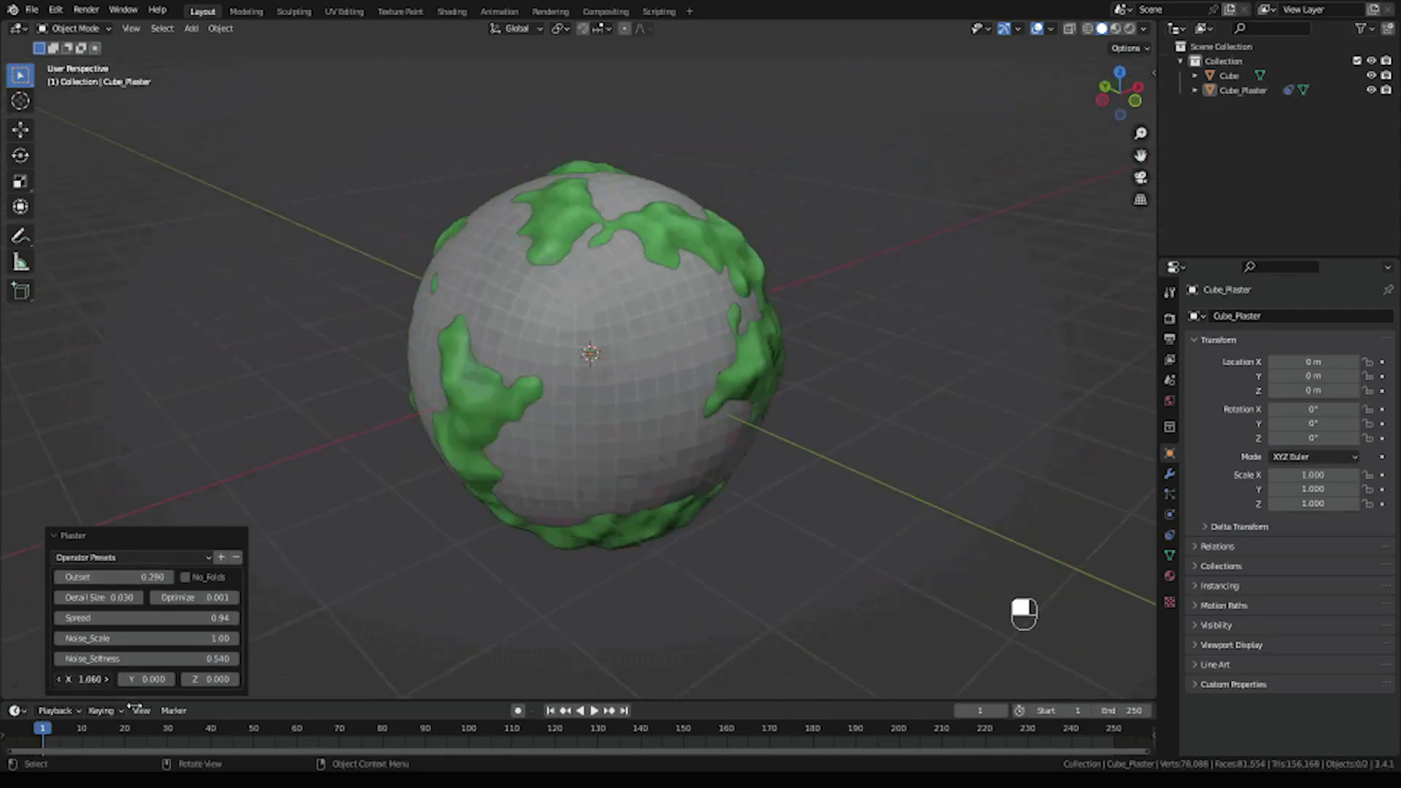
key(F9)
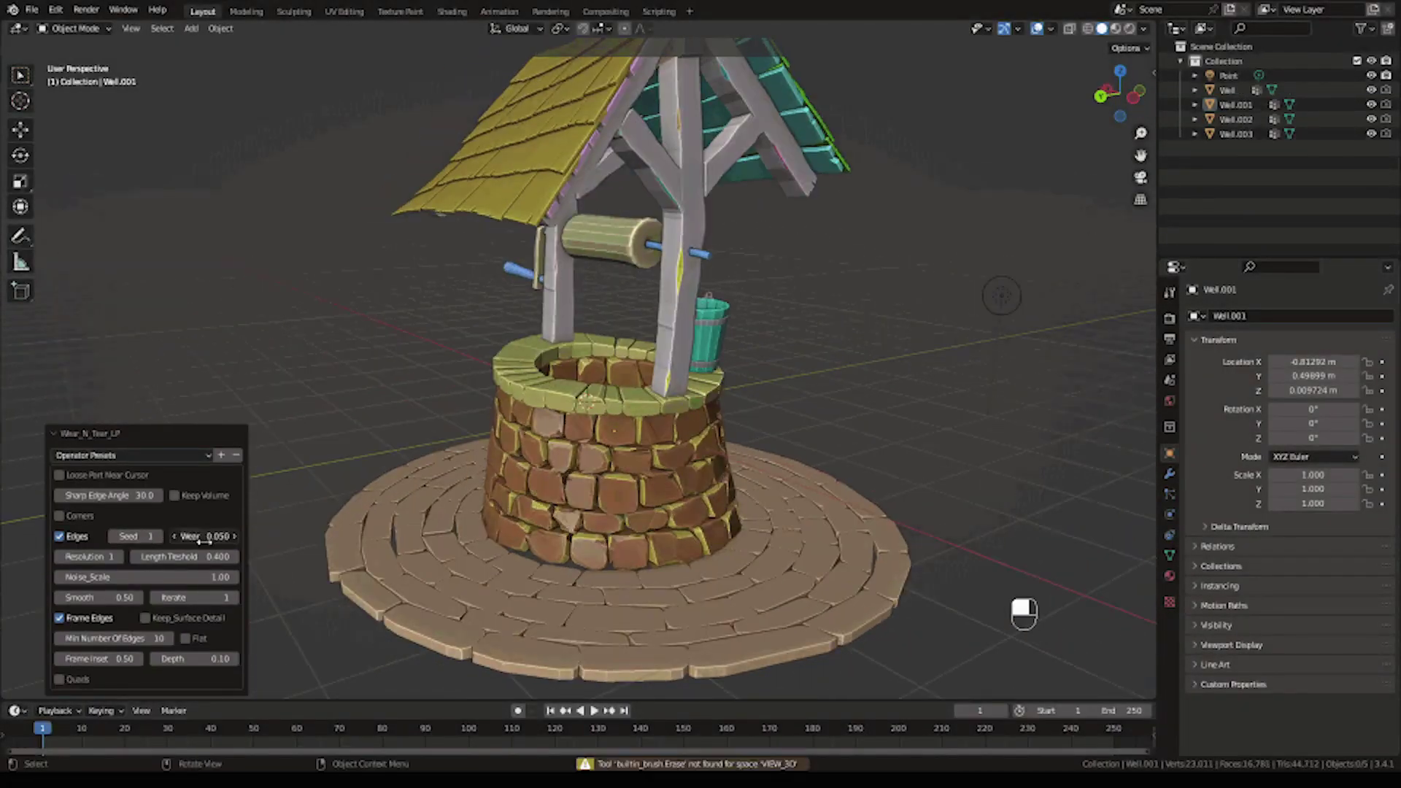
Increase the well's wear, then Restore the purple brick wall to remove its wear
drag(203, 536, 208, 536)
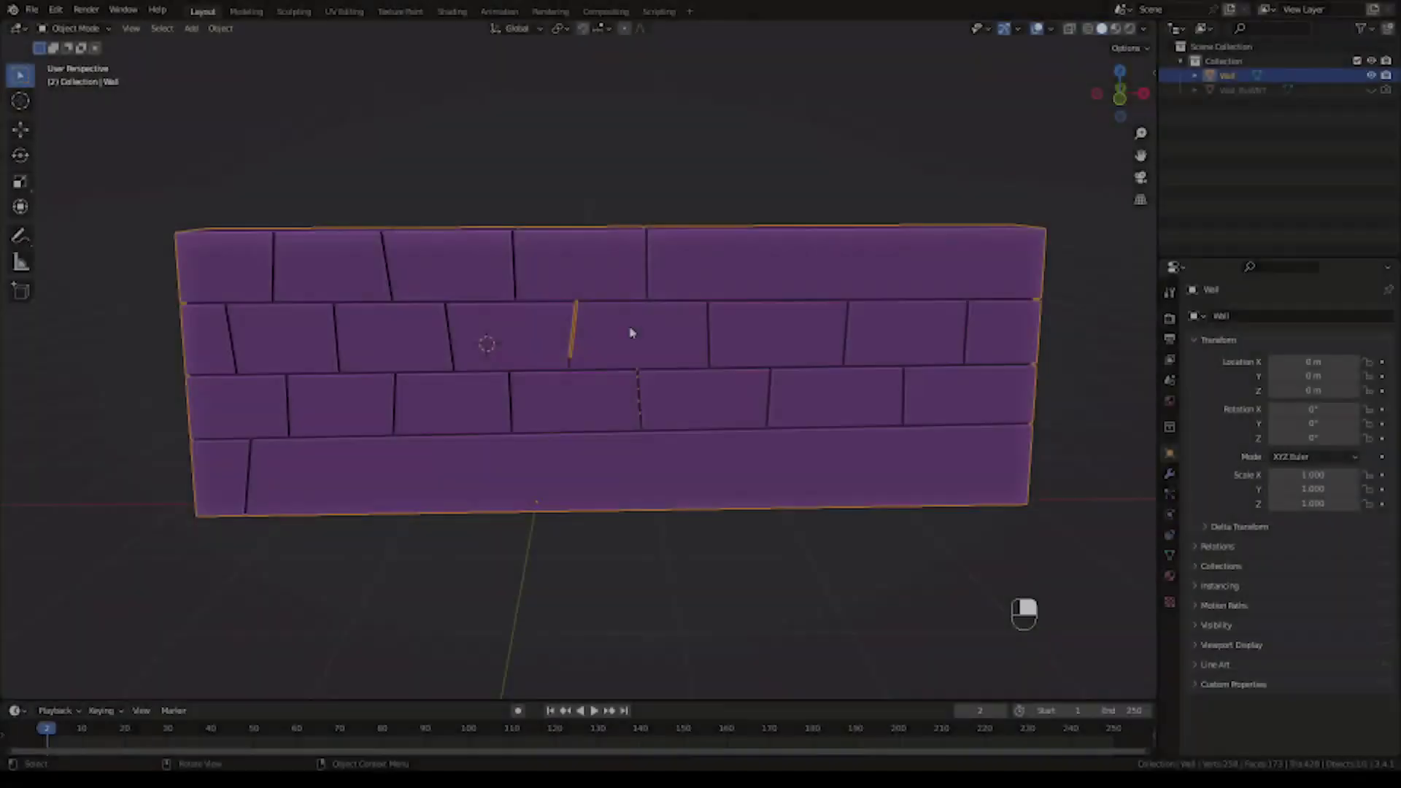
key(F9)
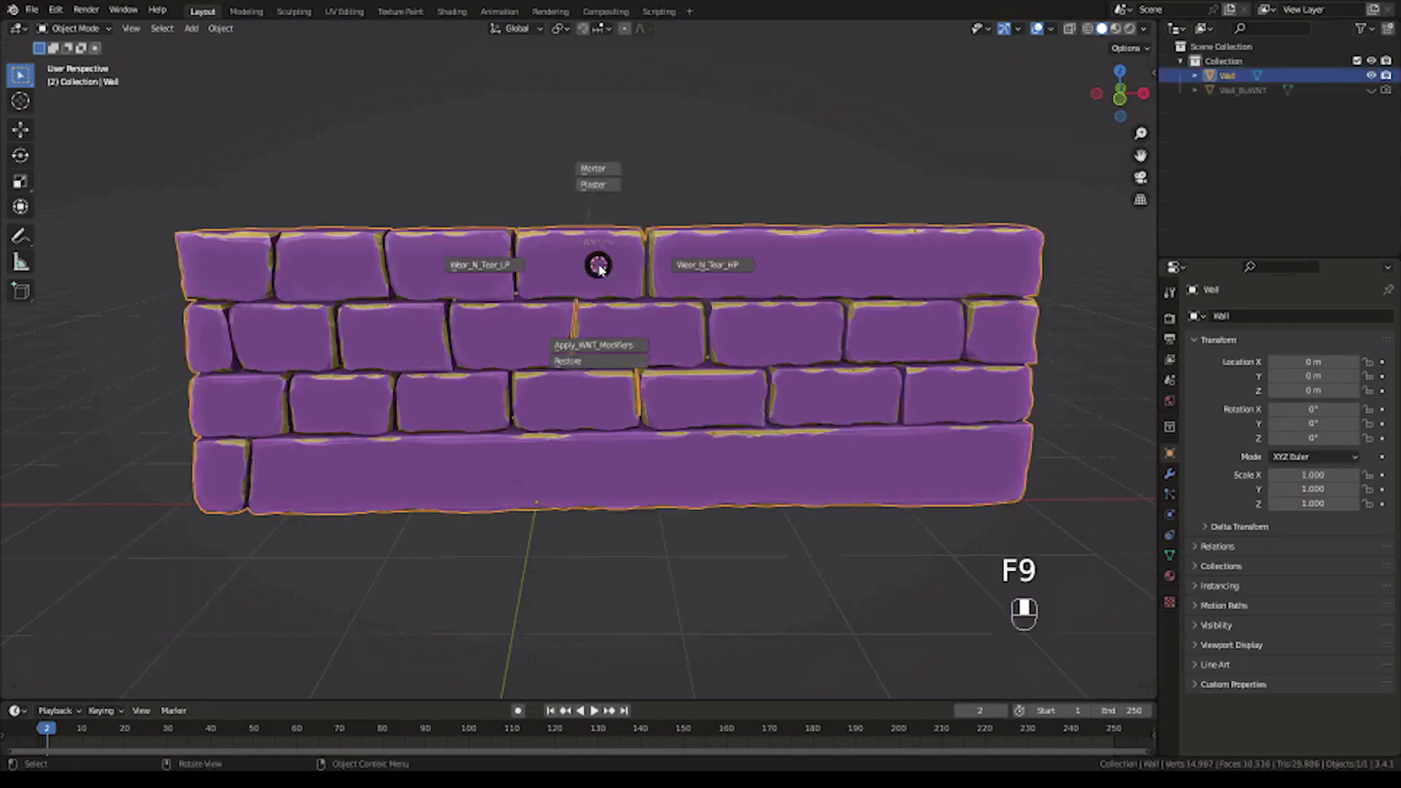
click(582, 359)
click(135, 683)
click(136, 683)
Enable Loose Part Near Cursor and restore only the brick under the 3D cursor
click(136, 683)
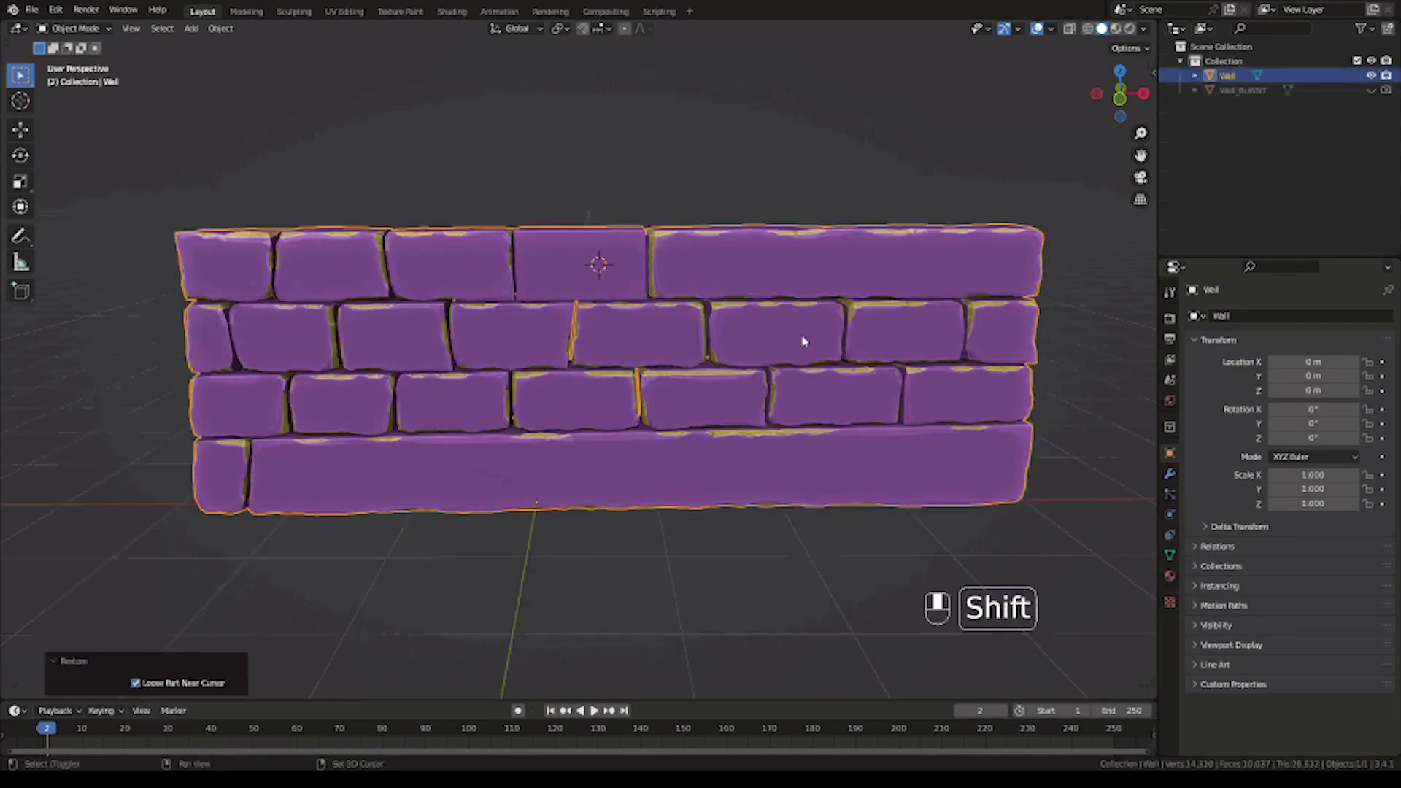
shift+right_click(803, 341)
key(F9)
key(F9)
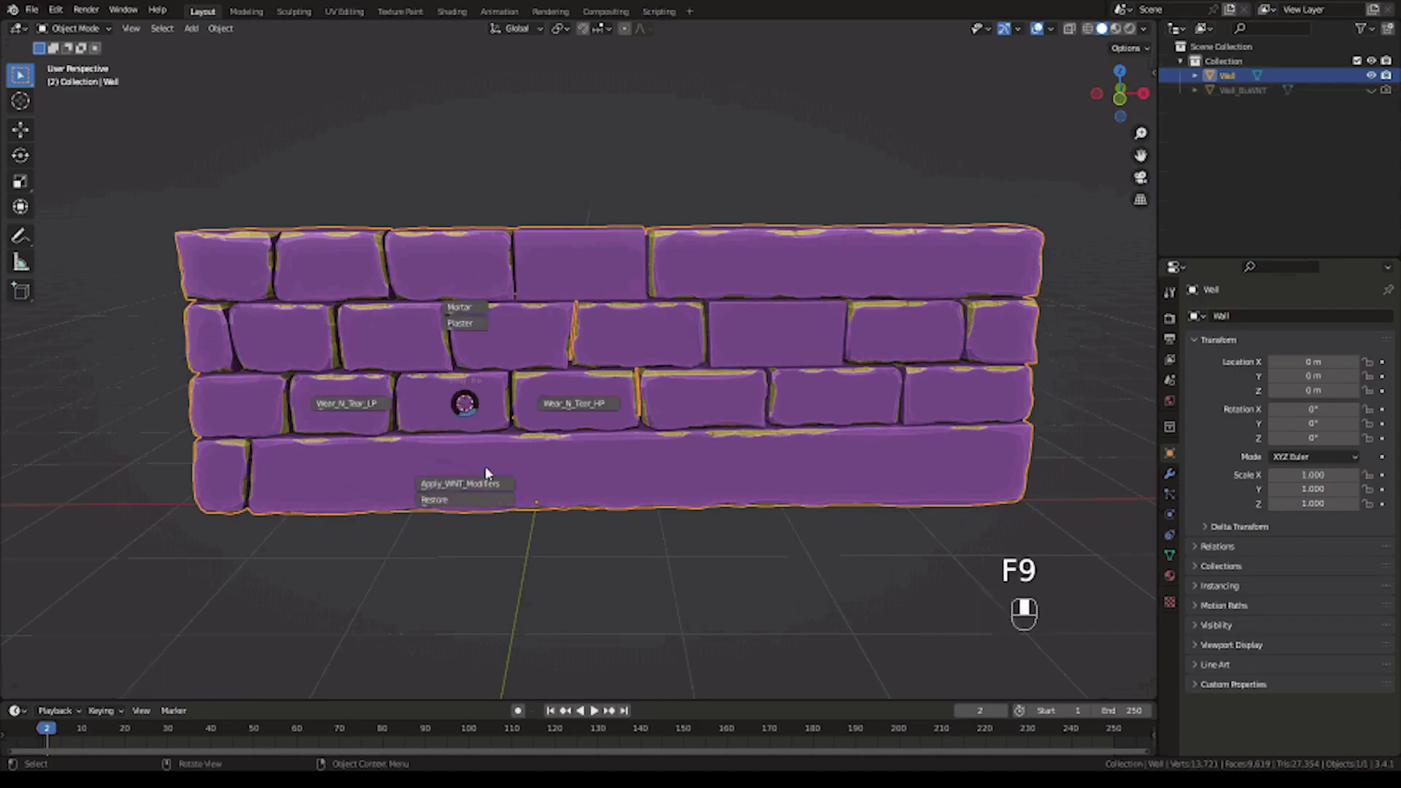
click(484, 467)
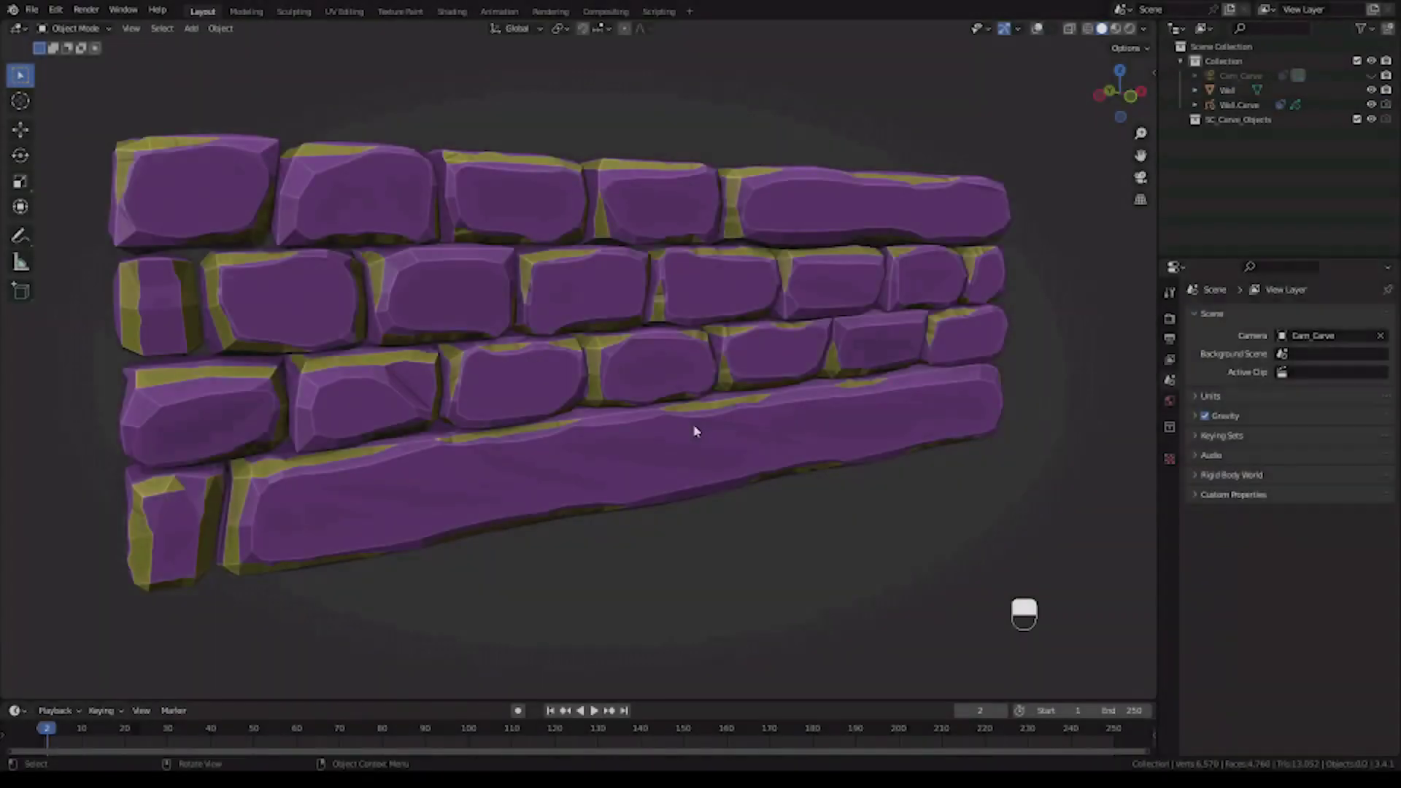
key(F9)
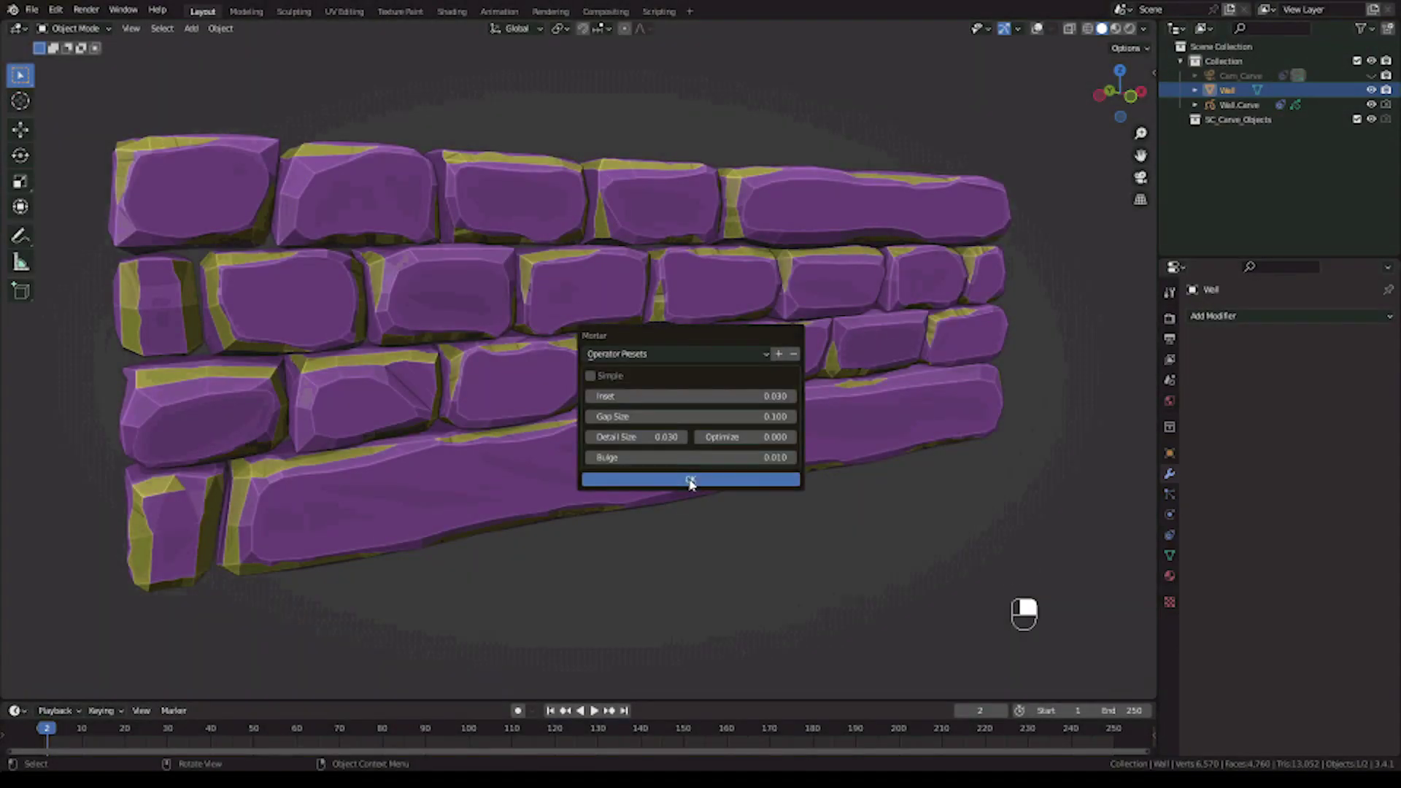
Fill the wall's gaps with simple-mode mortar, then cover the wall with plaster
click(691, 480)
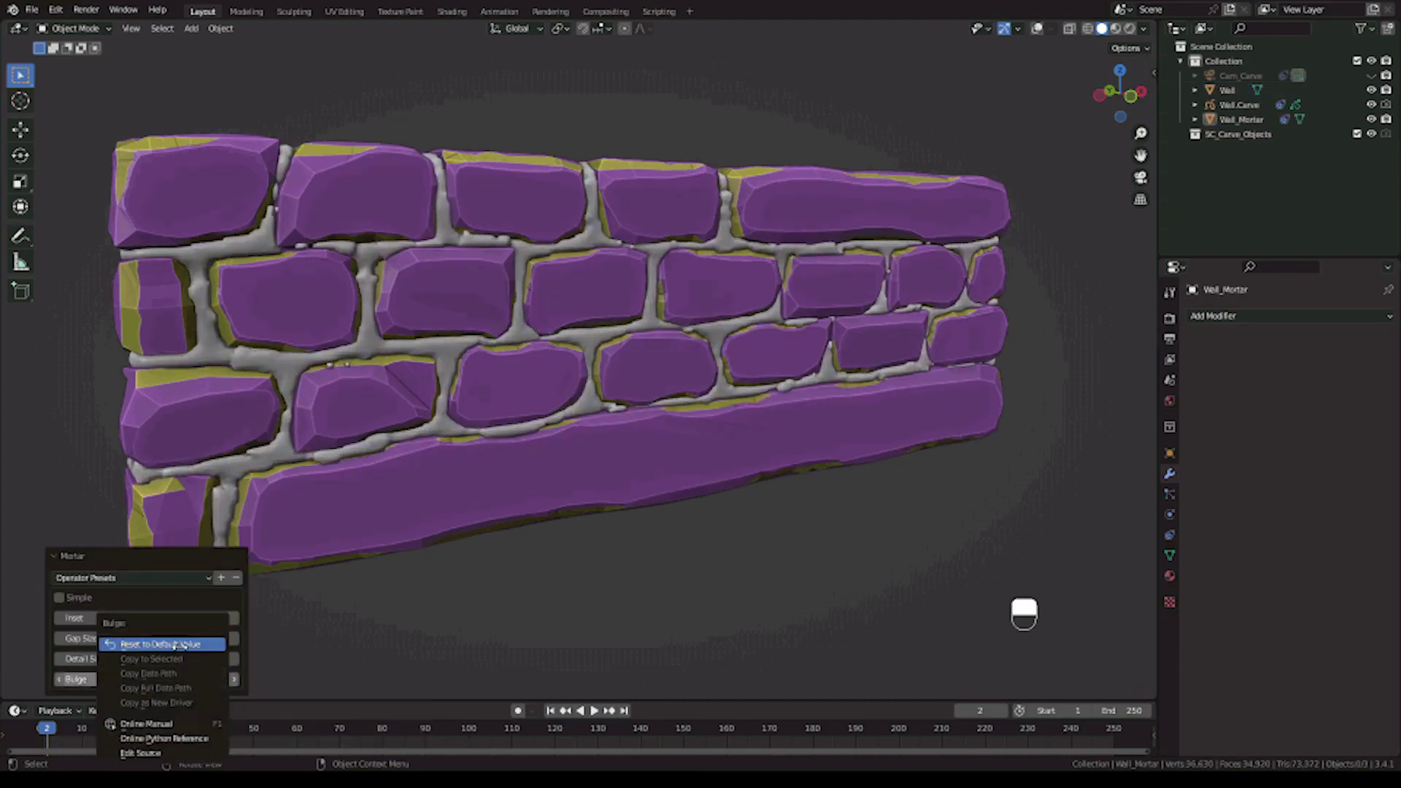
click(59, 597)
click(662, 469)
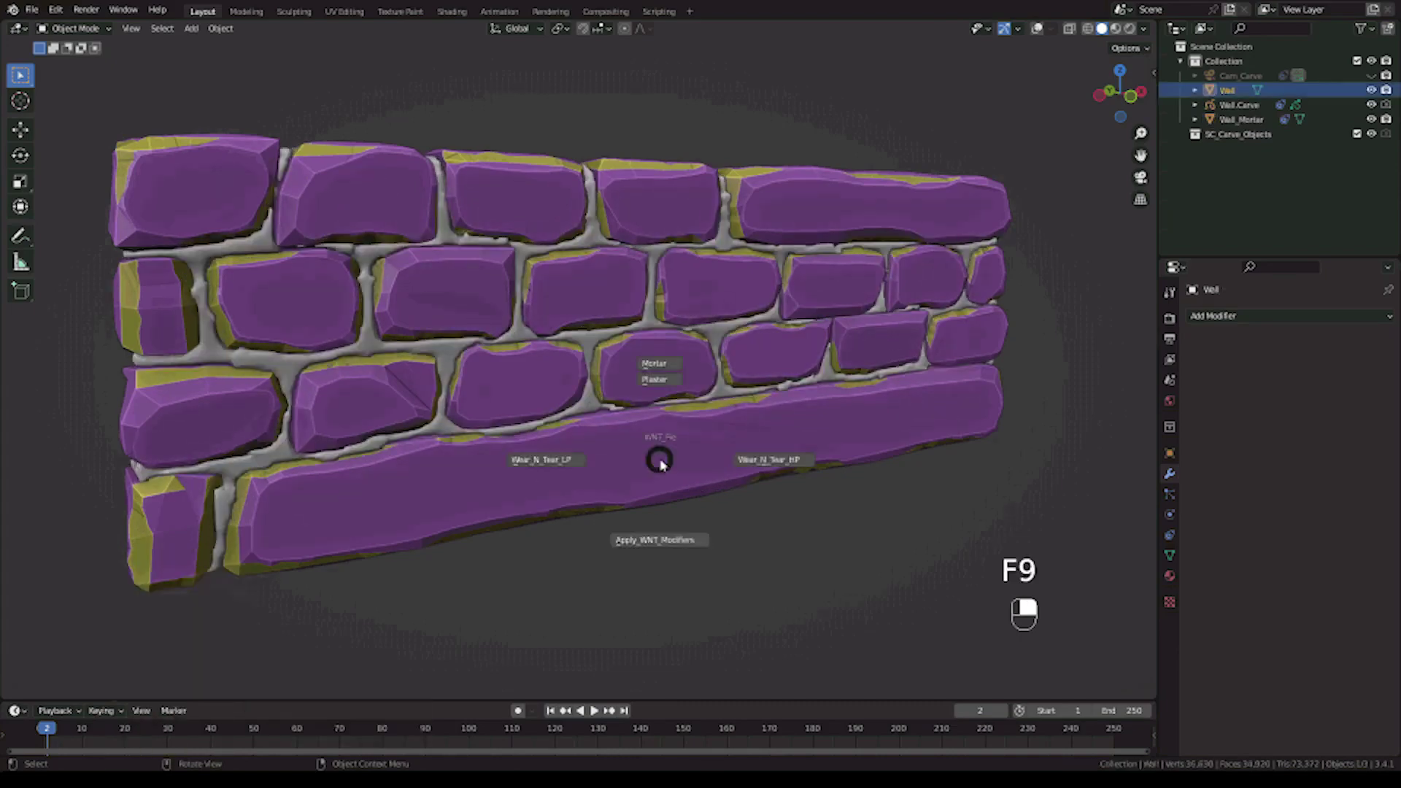
click(654, 380)
click(662, 557)
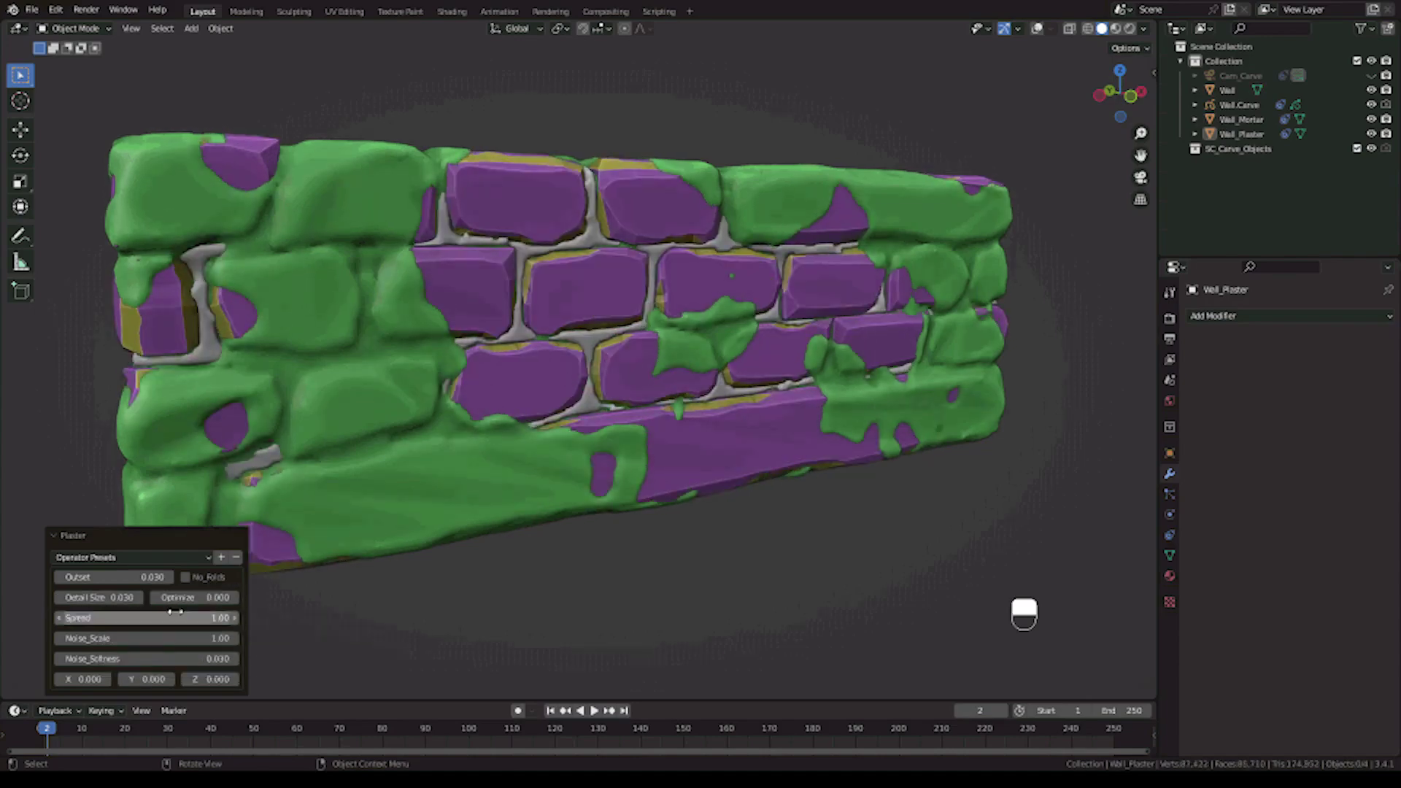
Tweak the plaster, keeping Noise_Scale at 1.00 and resetting Offset to its 0.030 default
click(61, 577)
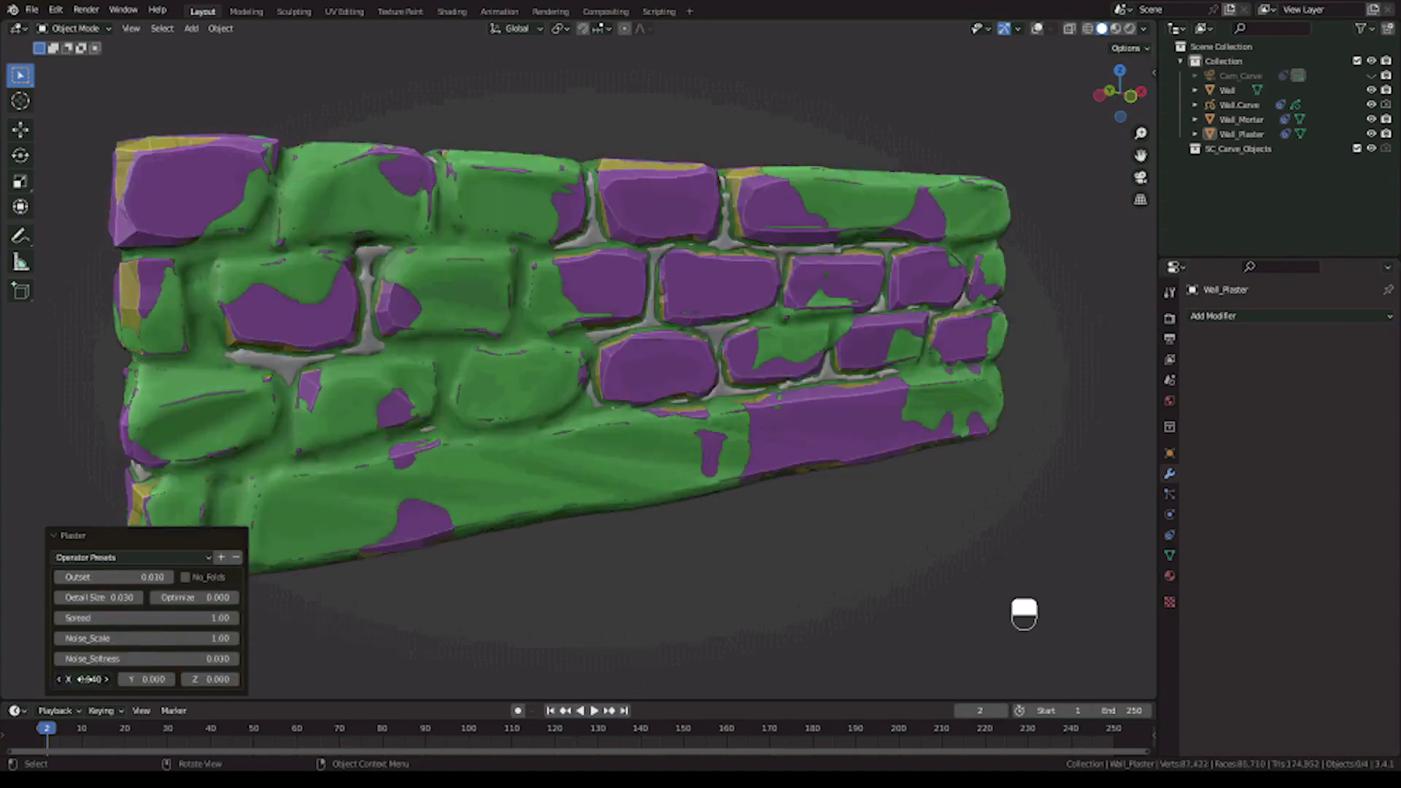
click(79, 680)
drag(141, 640, 110, 640)
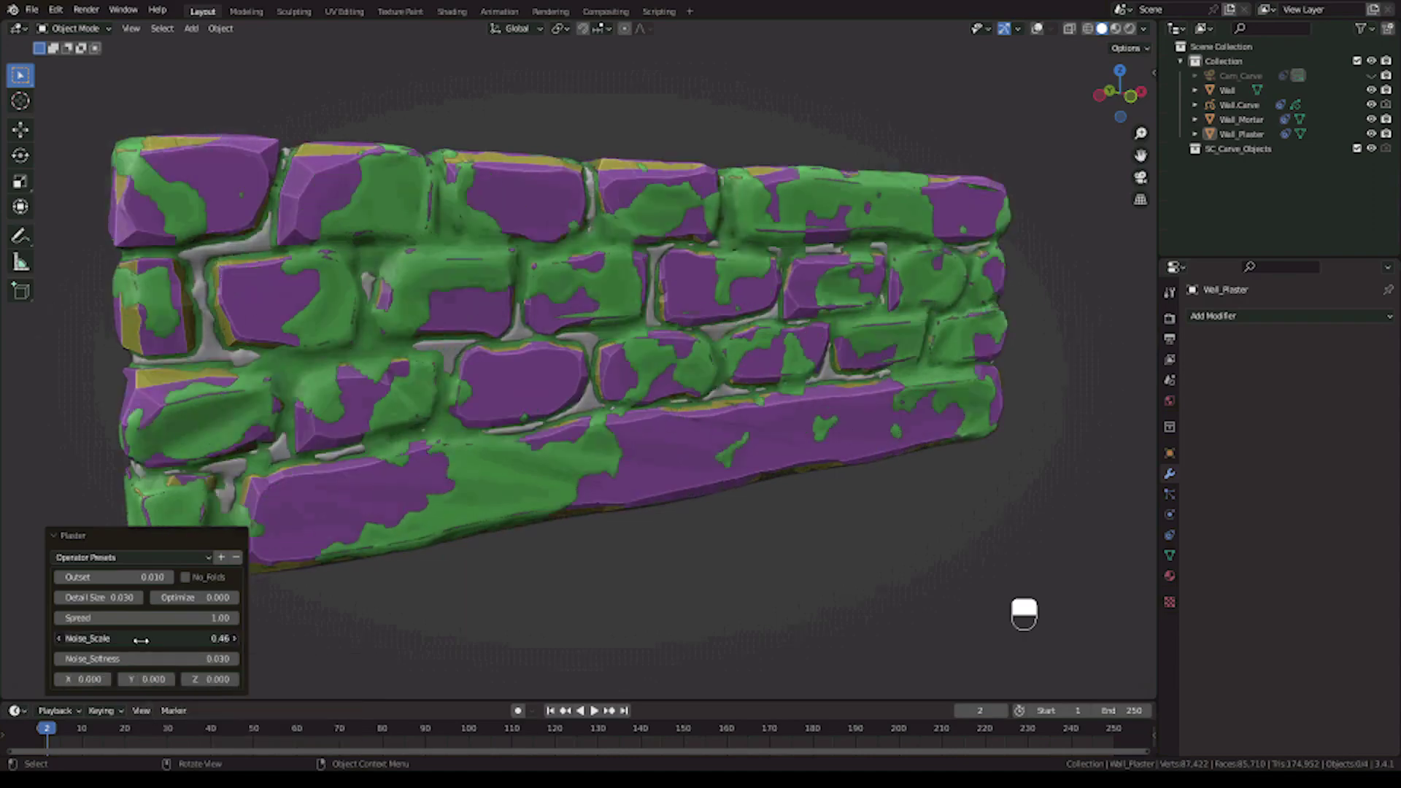
key(BackSpace)
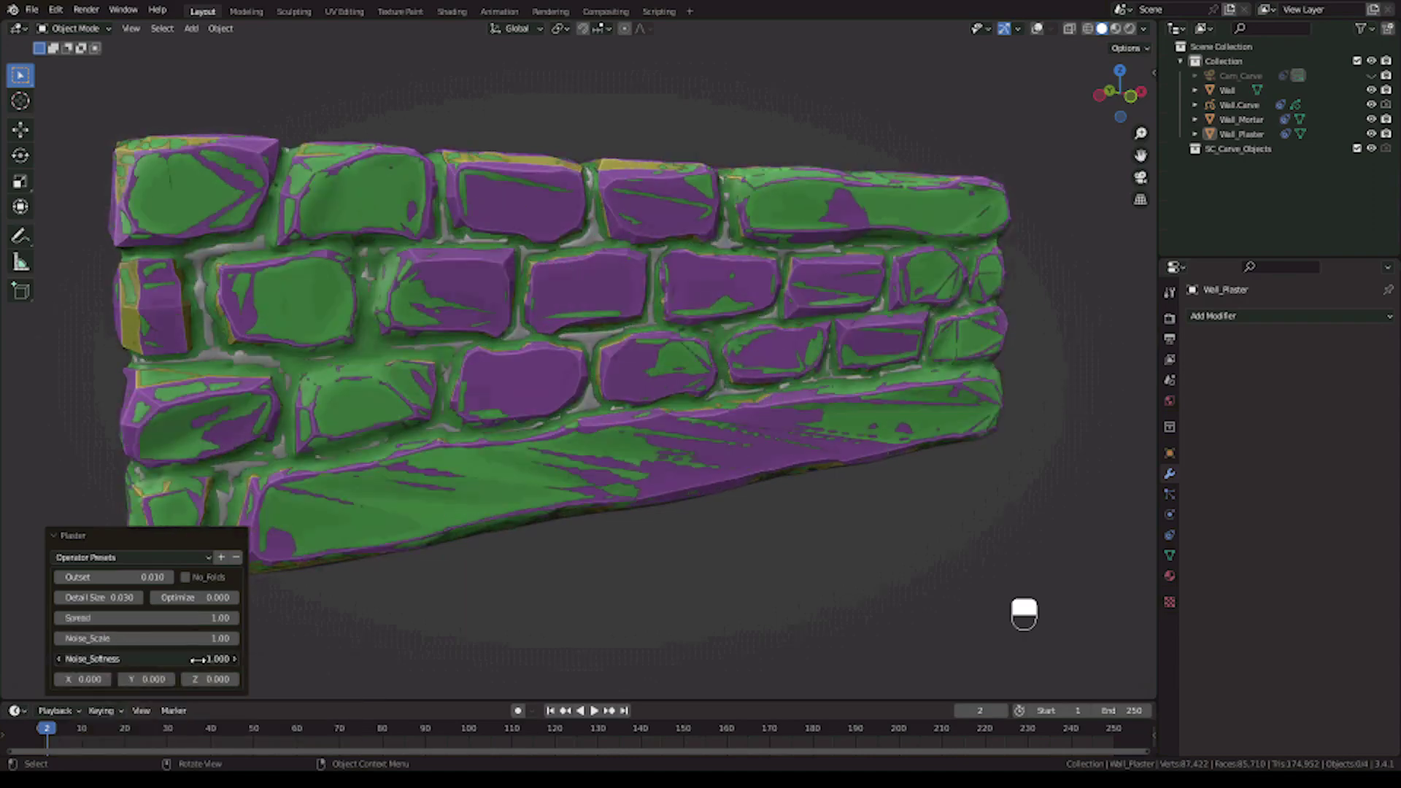
key(BackSpace)
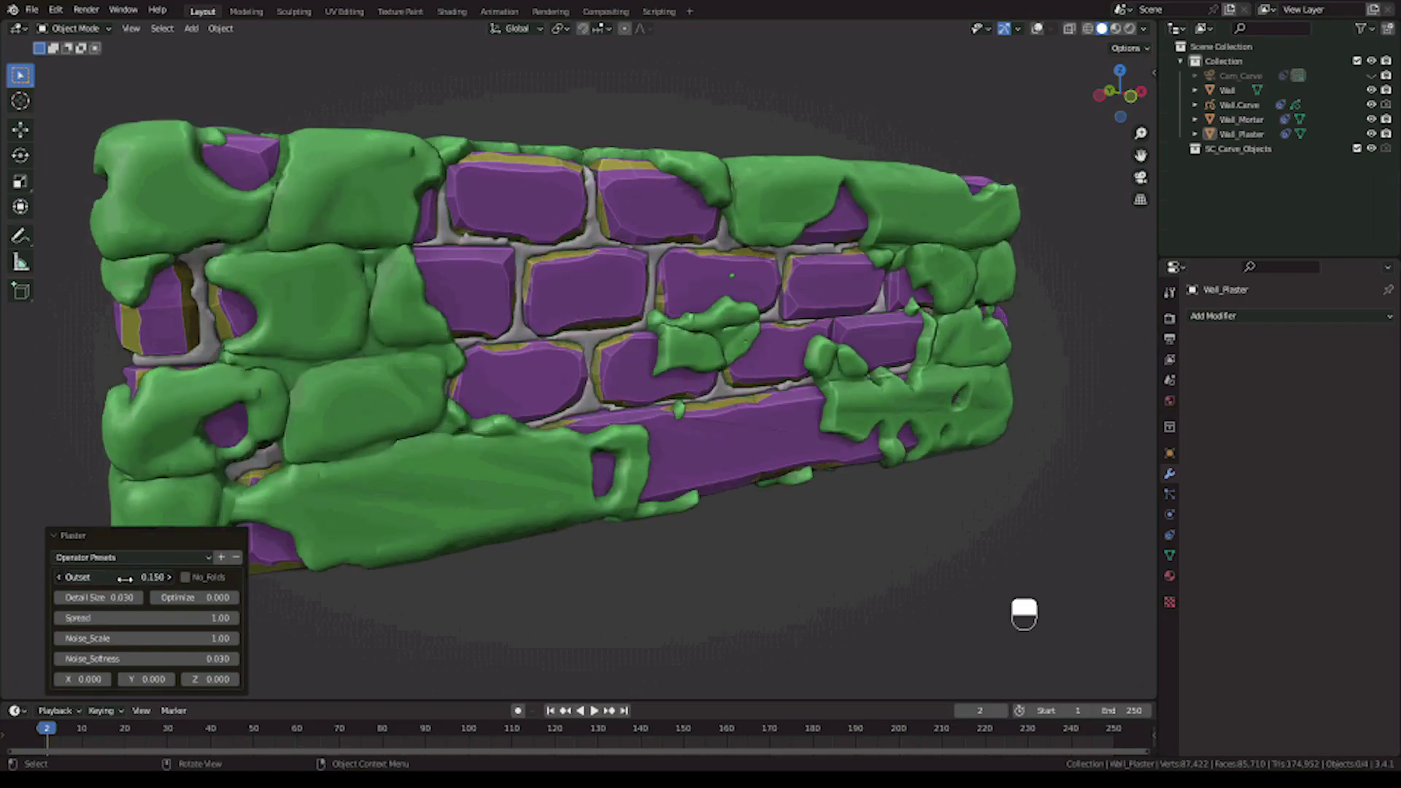
right_click(116, 577)
click(117, 578)
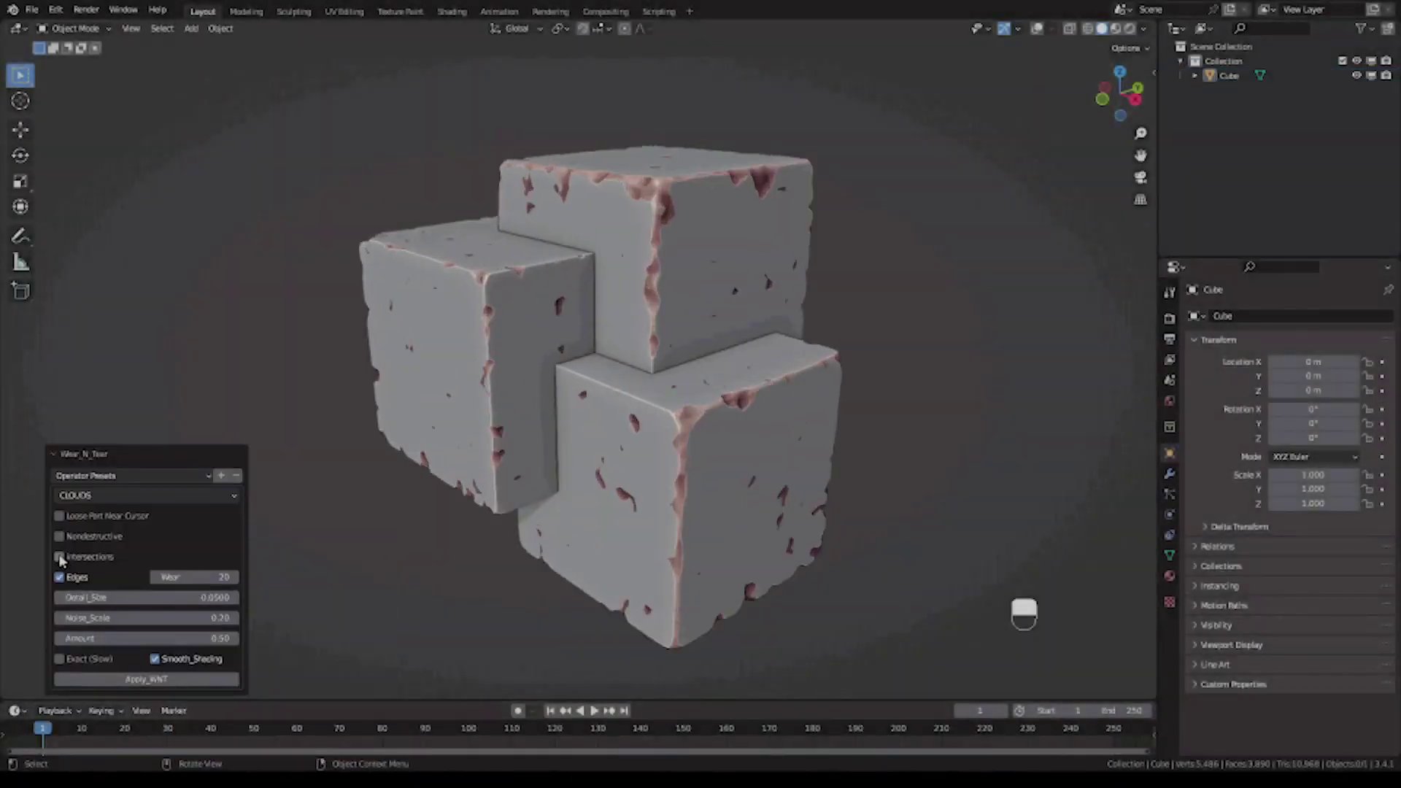
Enable Intersections wear, raise Edges Wear to 30, and coat the well in white plaster
click(59, 557)
mouse_move(193, 576)
mouse_down()
mouse_move(228, 576)
mouse_move(189, 559)
mouse_move(184, 600)
mouse_up()
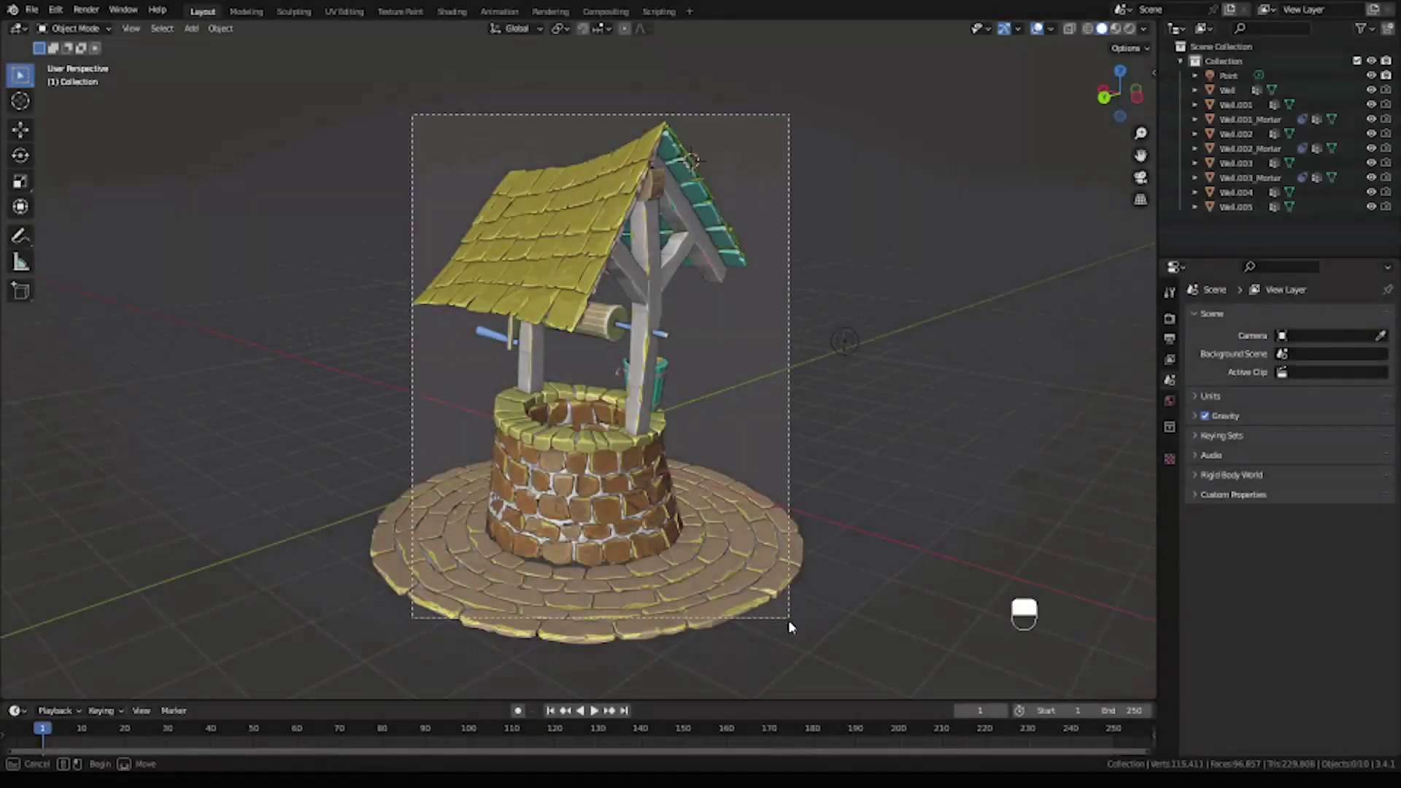
key(F9)
click(750, 394)
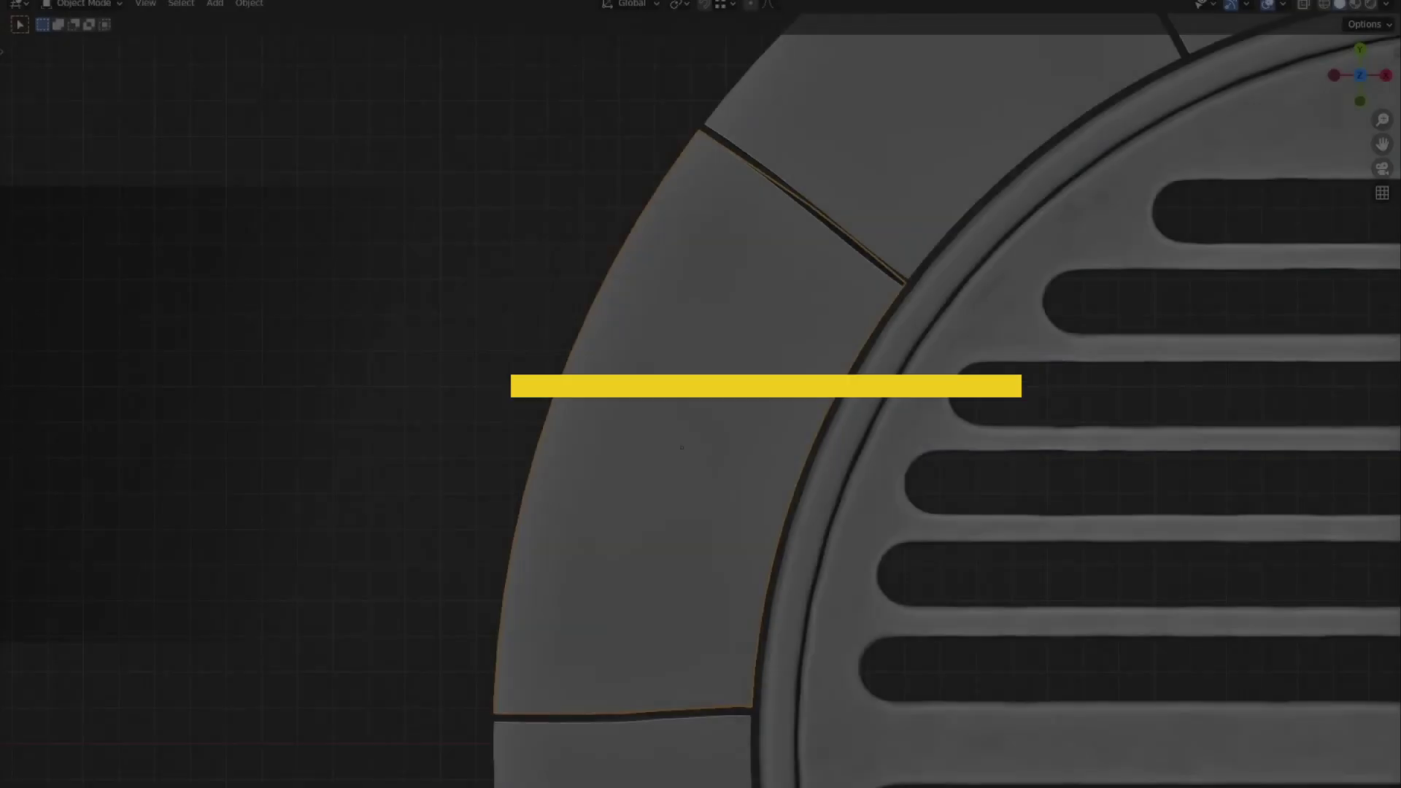
Crack the plate with a reduced noise scale and select all its pieces
key(s)
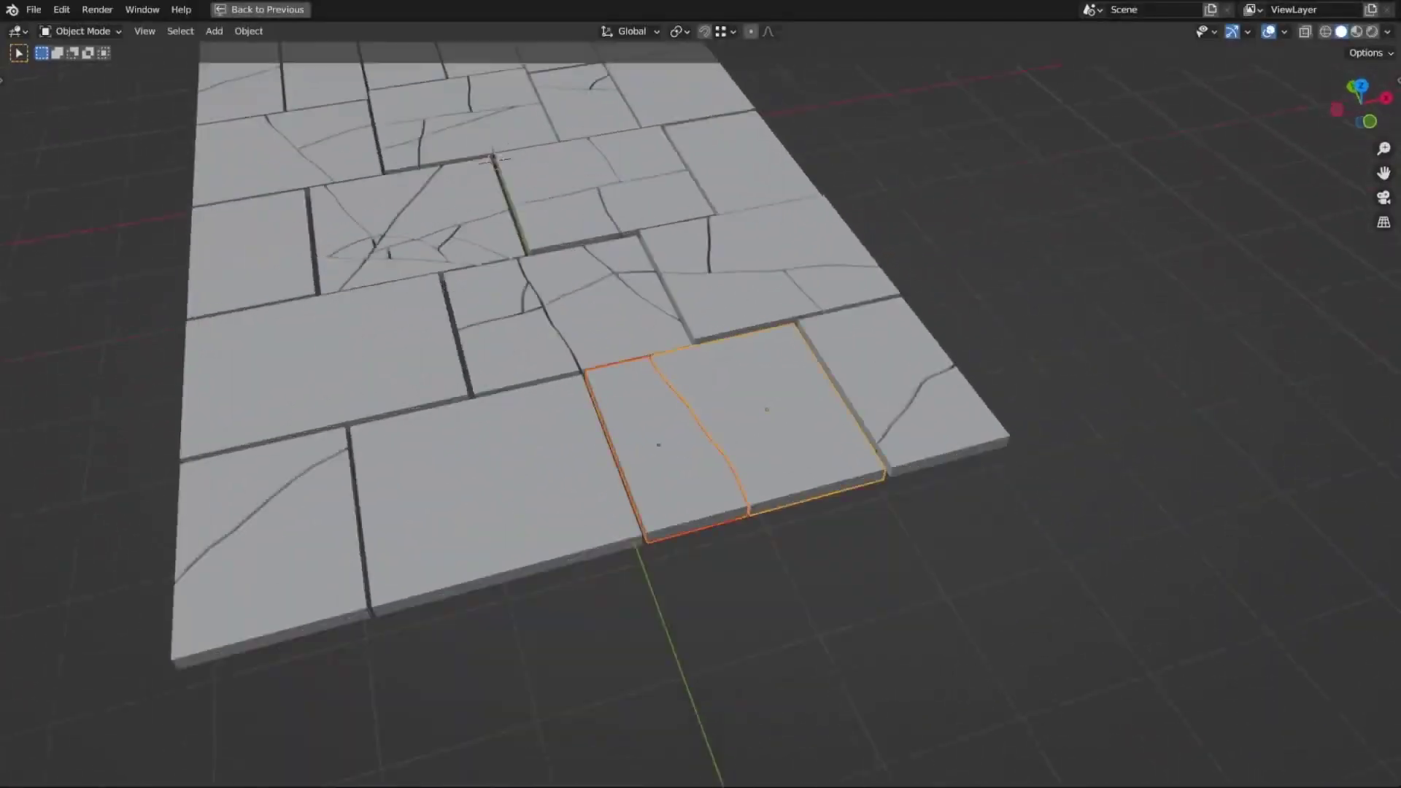
key(KP_Decimal)
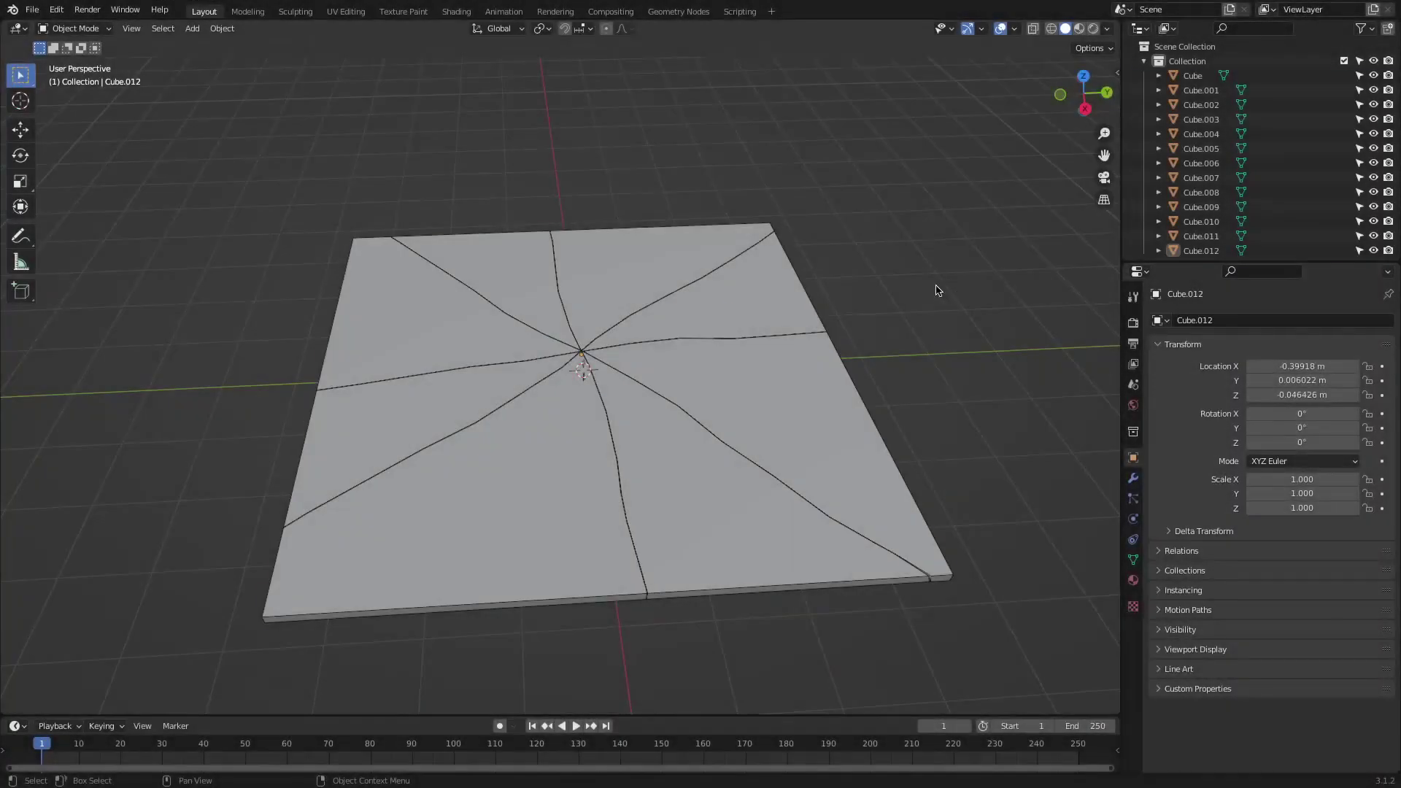
key(a)
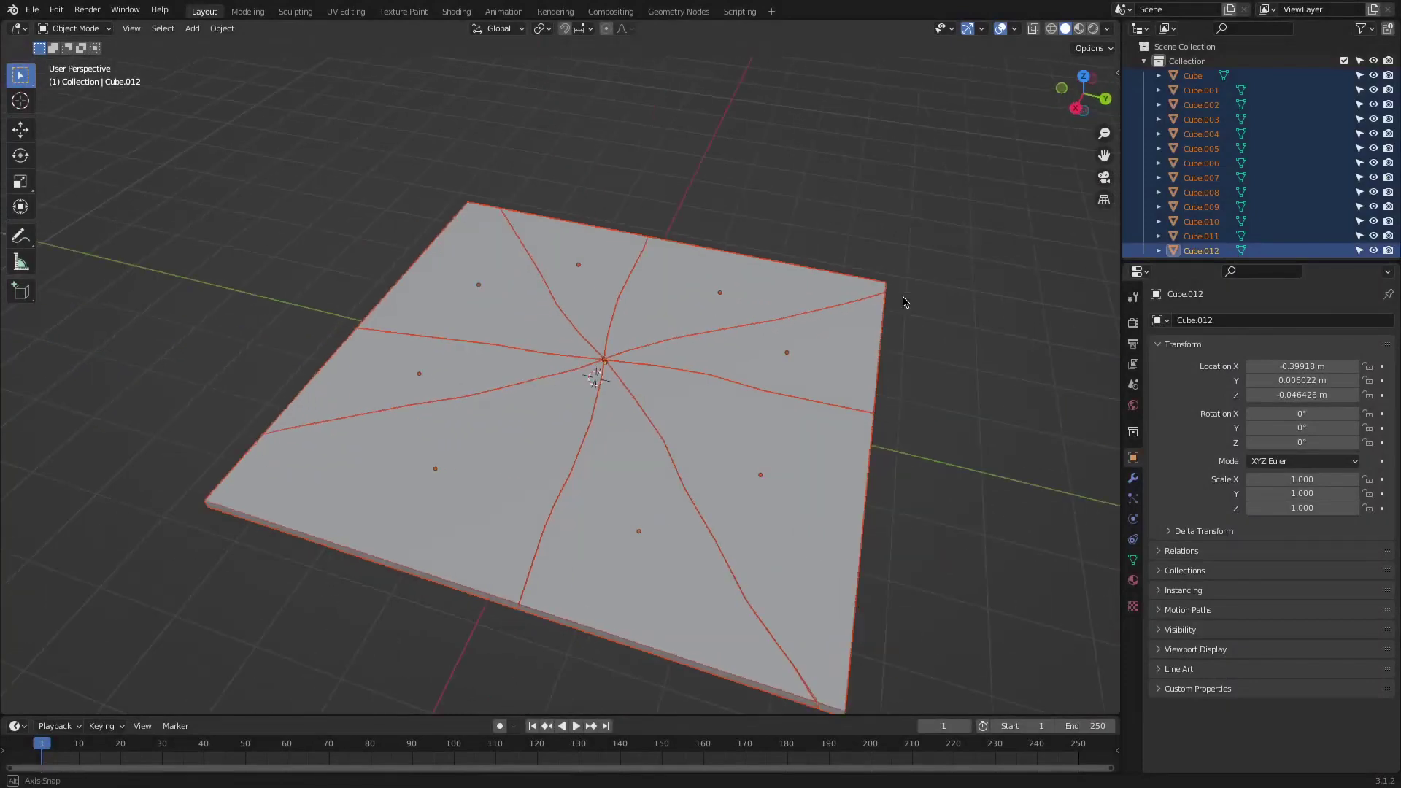
middle_drag(905, 295, 827, 270)
scroll(803, 277, up, 2)
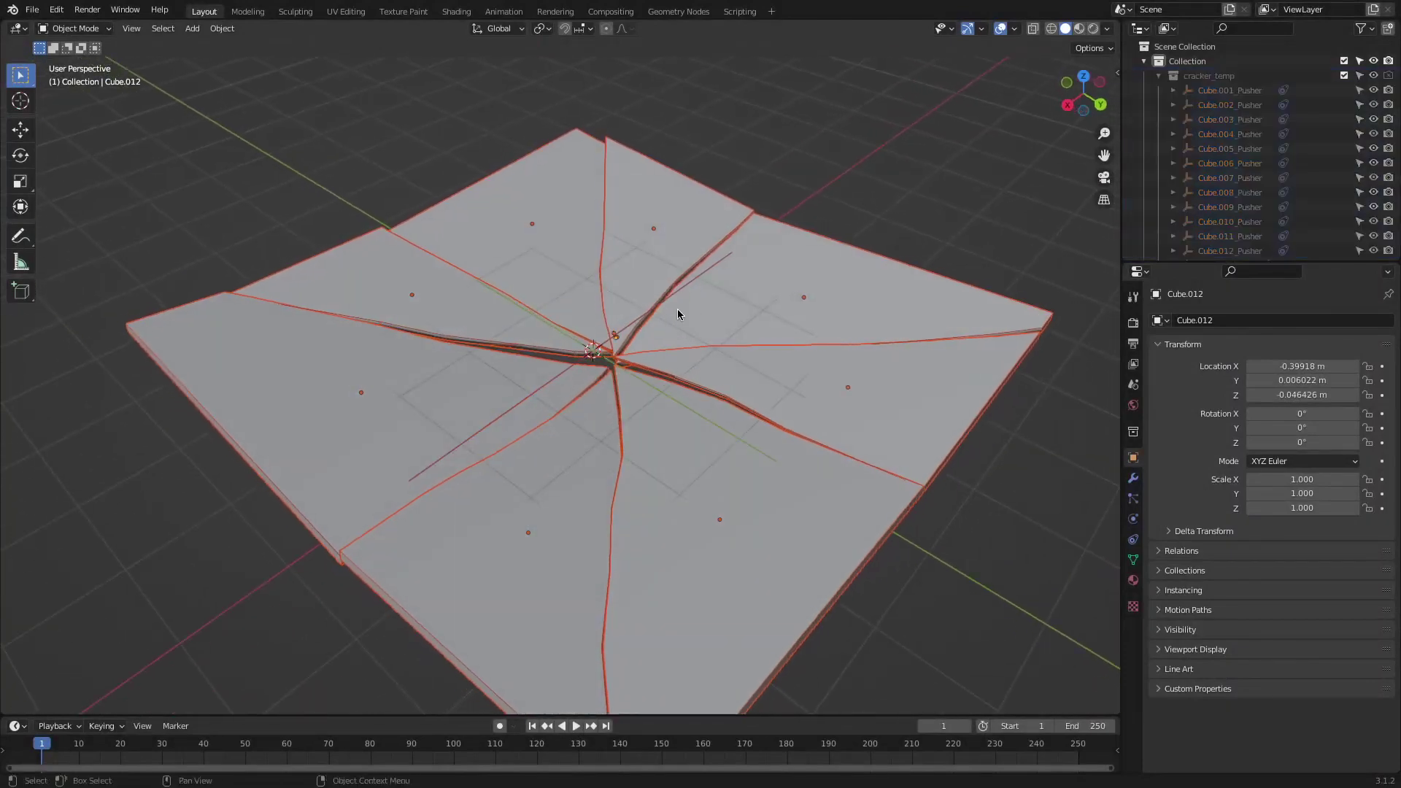
middle_drag(669, 313, 910, 297)
Split piece Cube.003 with an additional crack
key(alt+a)
middle_drag(827, 384, 667, 471)
click(667, 471)
key(KP_Decimal)
middle_drag(708, 363, 746, 364)
key(shift+r)
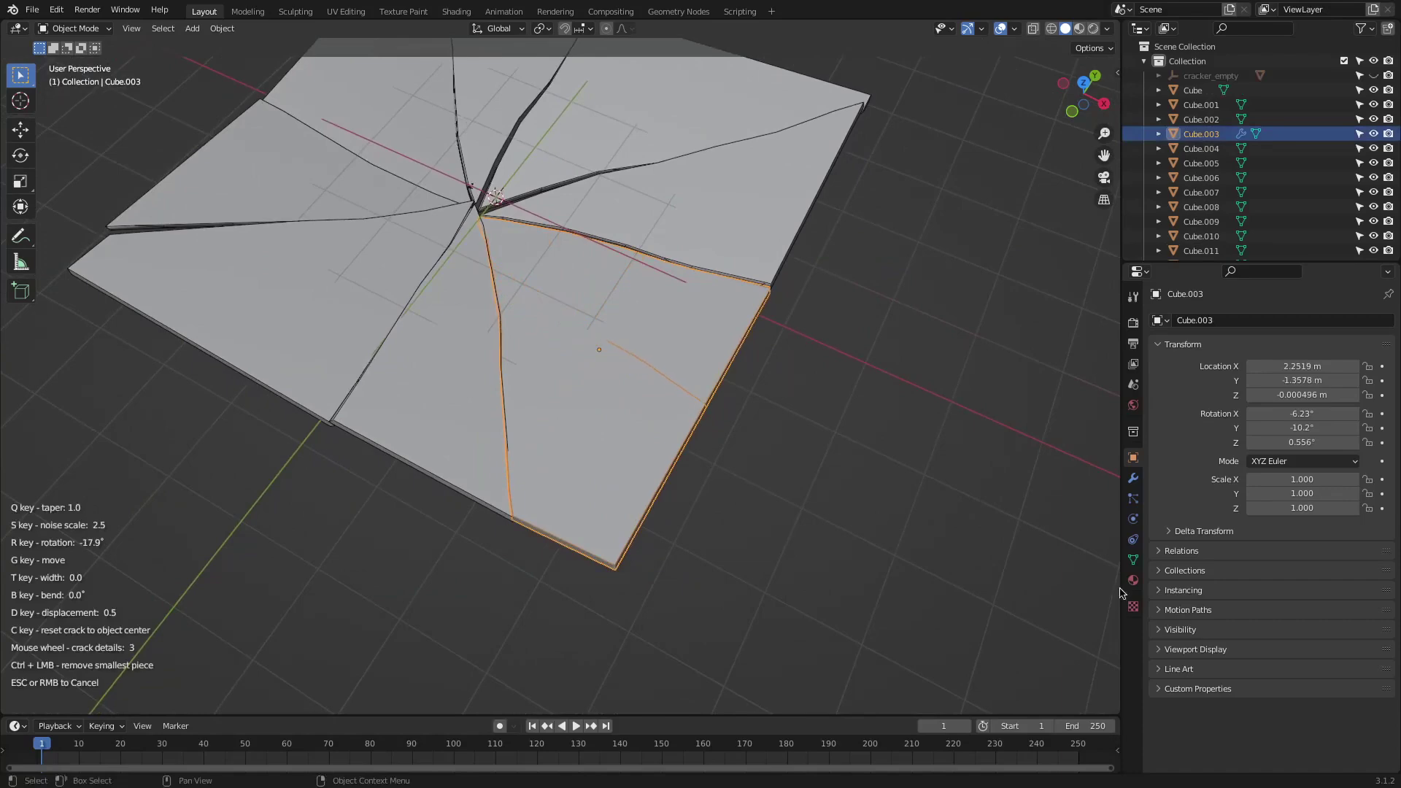
click(1068, 583)
middle_drag(1068, 584, 730, 467)
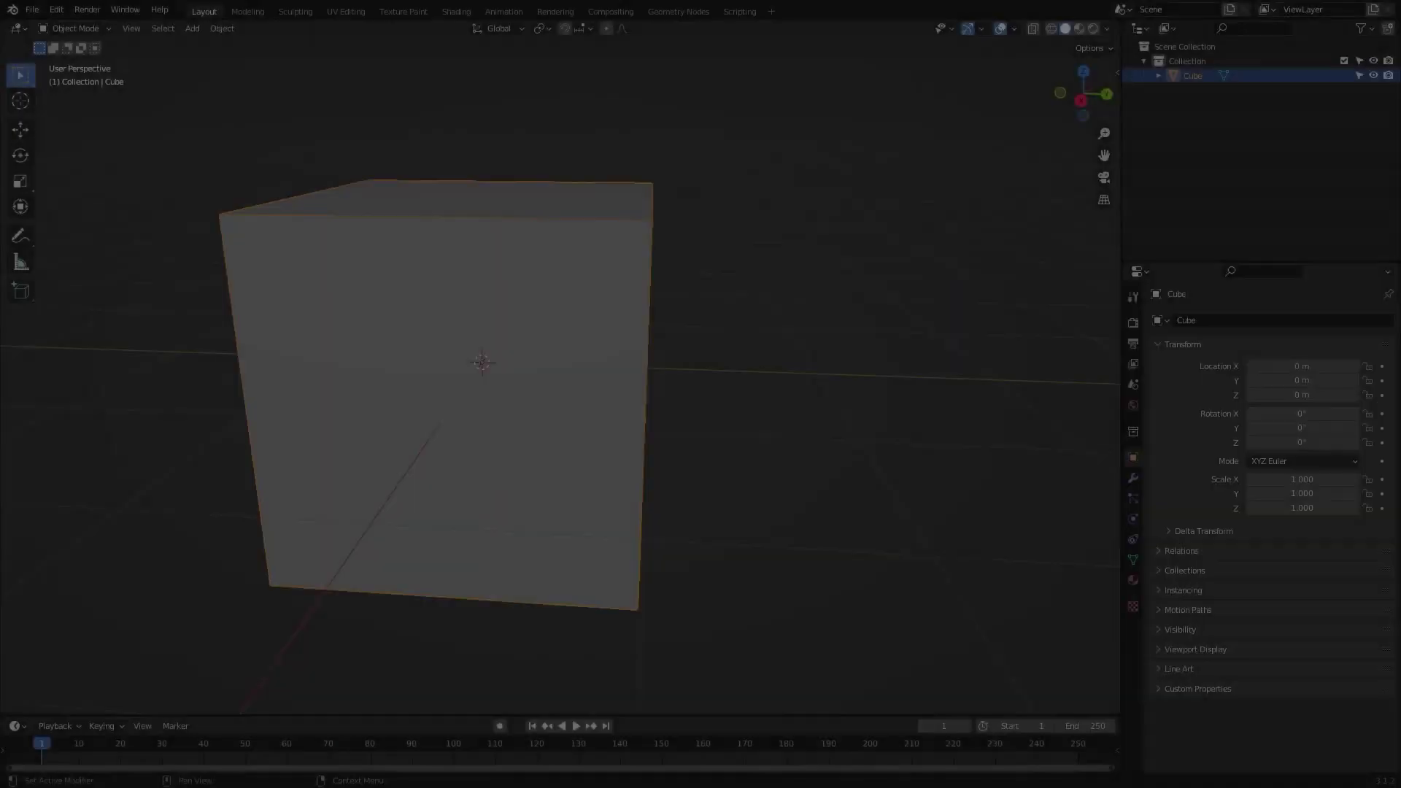
Split the cube along a rotated, wavy, tapered, strongly bent crack 0.3 wide
key(shift+r)
key(r)
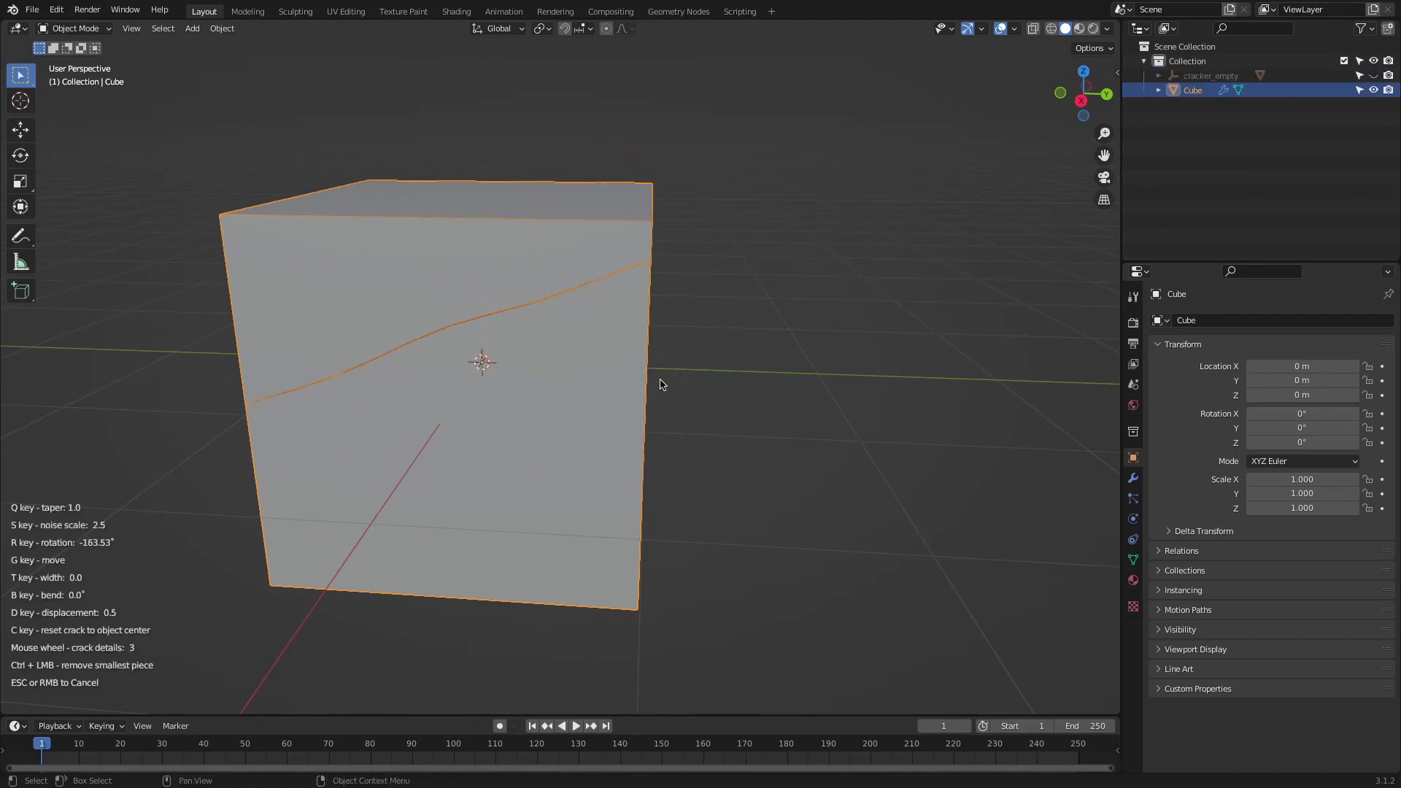
key(t)
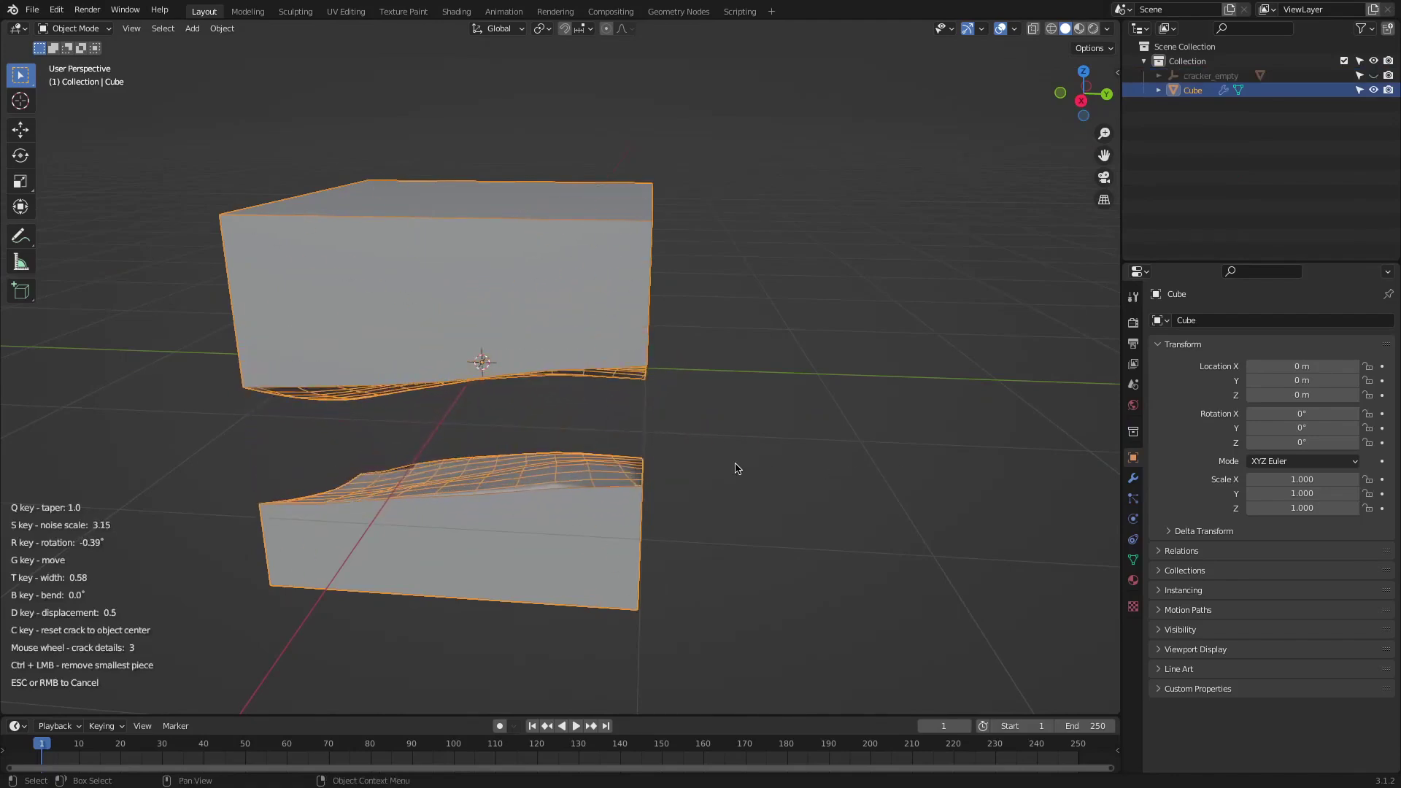
key(d)
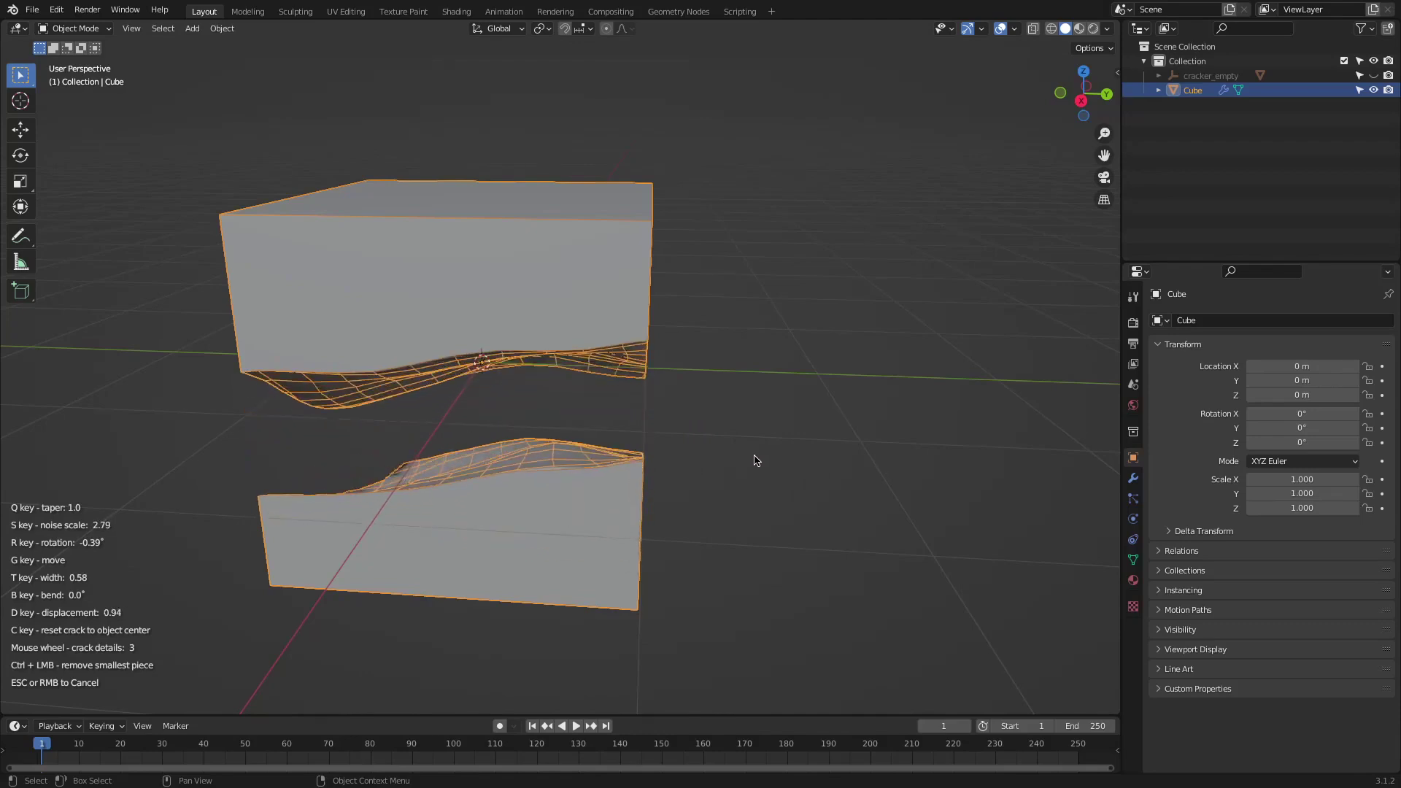
key(g)
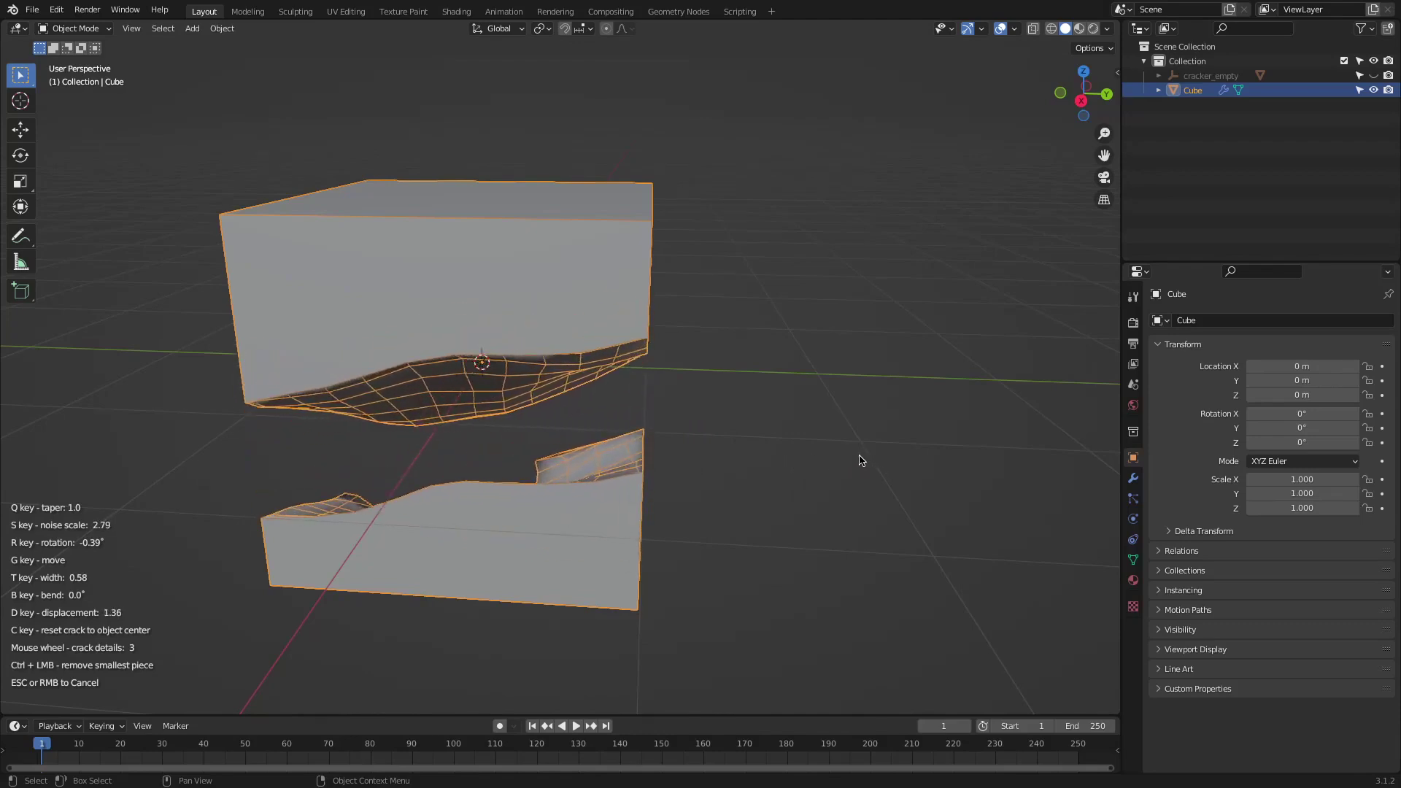
key(q)
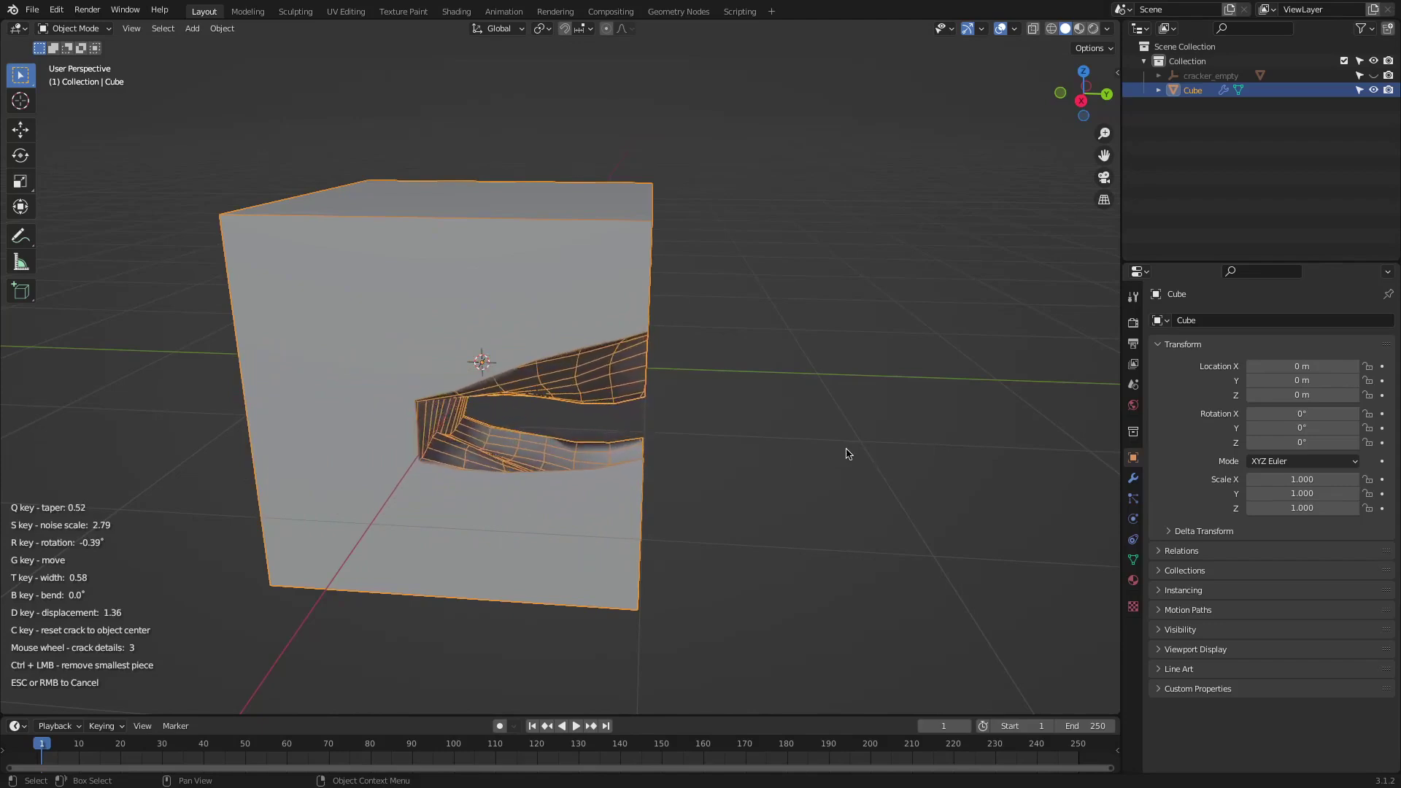
key(g)
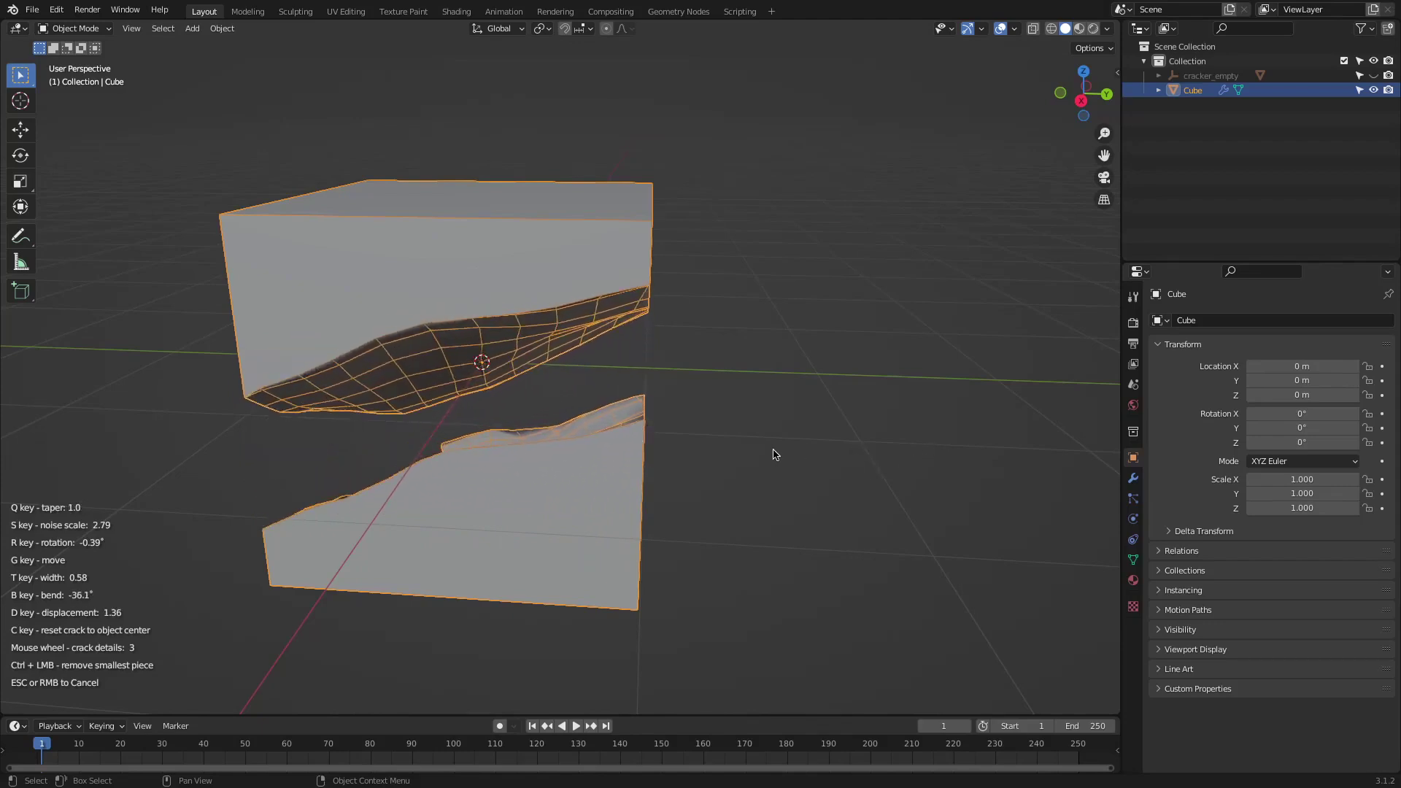
key(b)
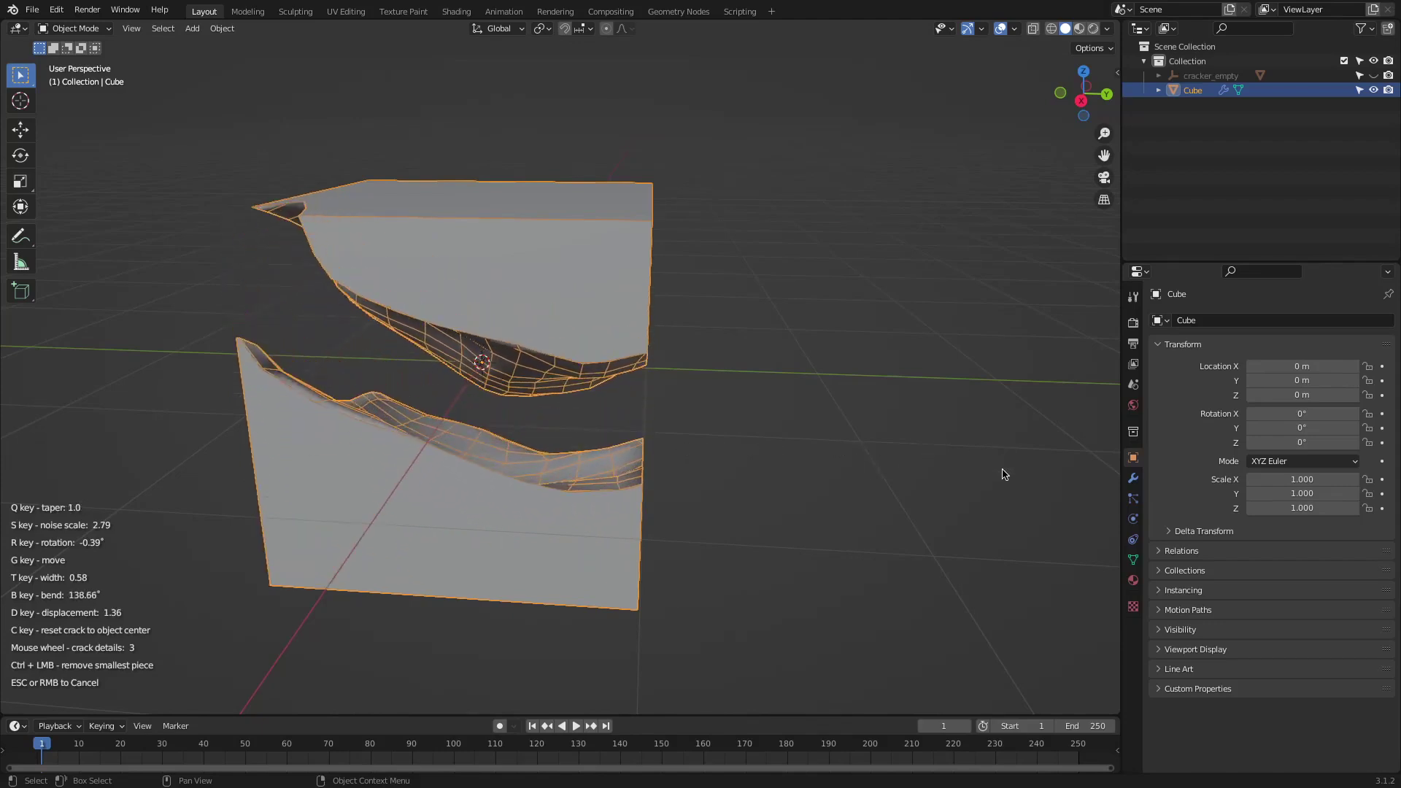
key(t)
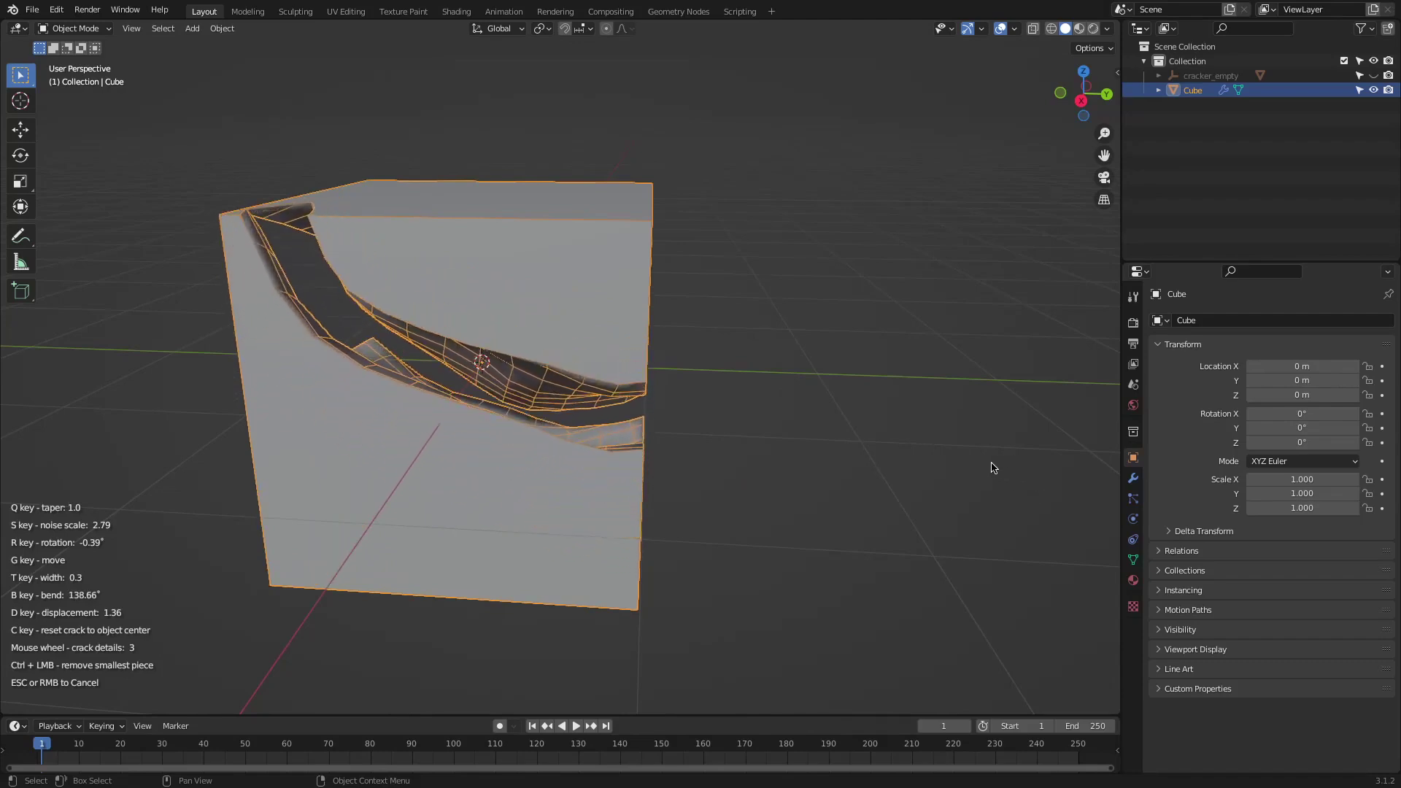
key(g)
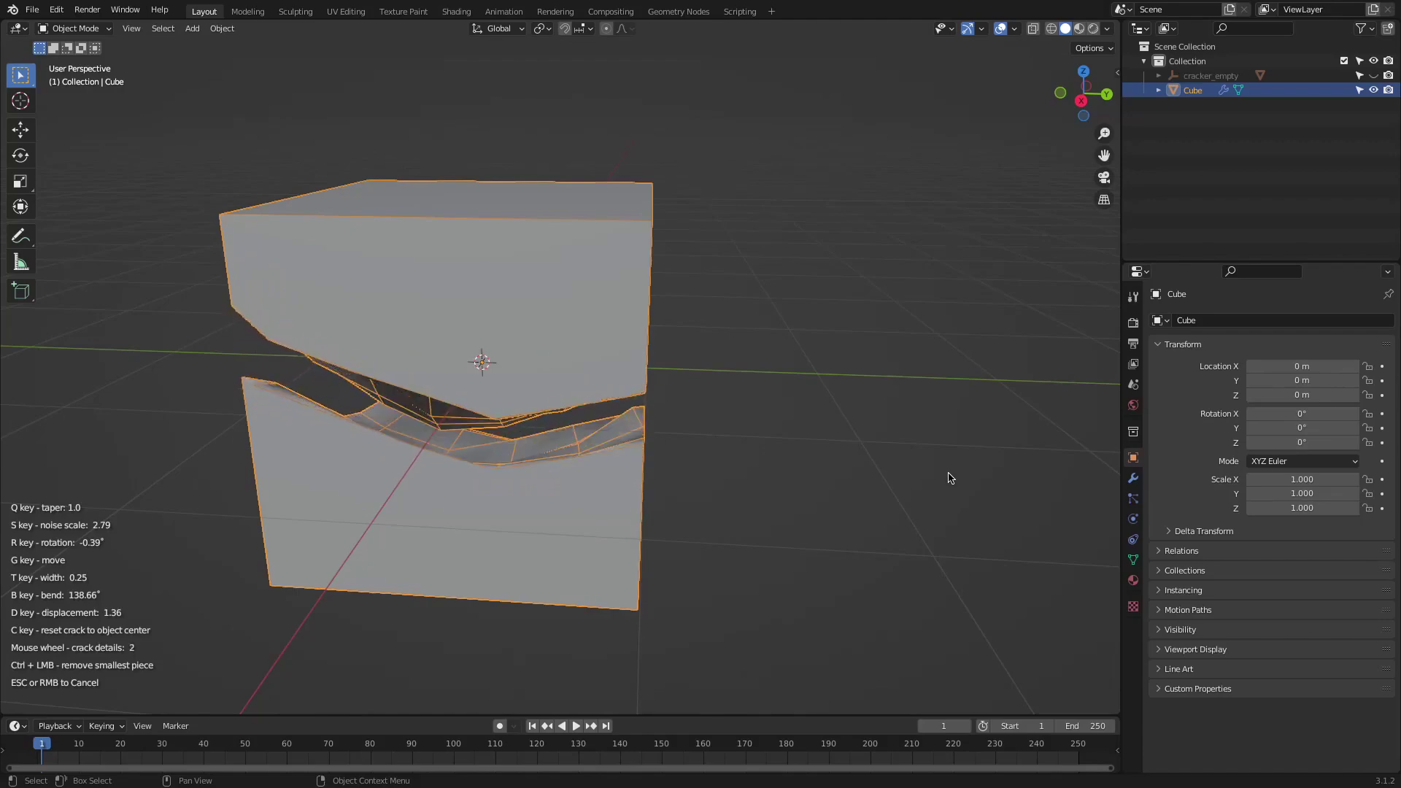
click(950, 478)
Crack the flat plate into several pieces
middle_drag(910, 466, 878, 474)
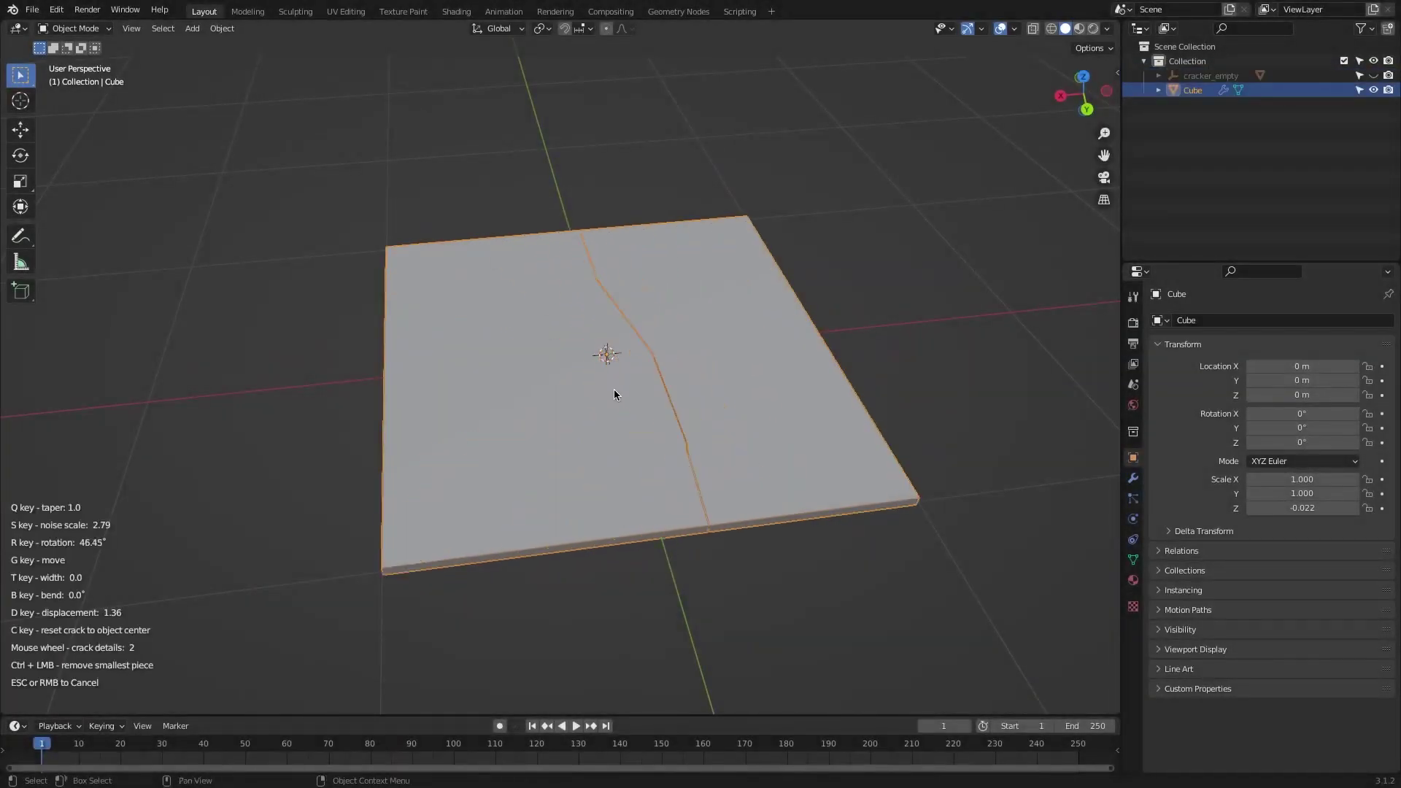
click(720, 352)
key(Escape)
key(g)
right_click(678, 357)
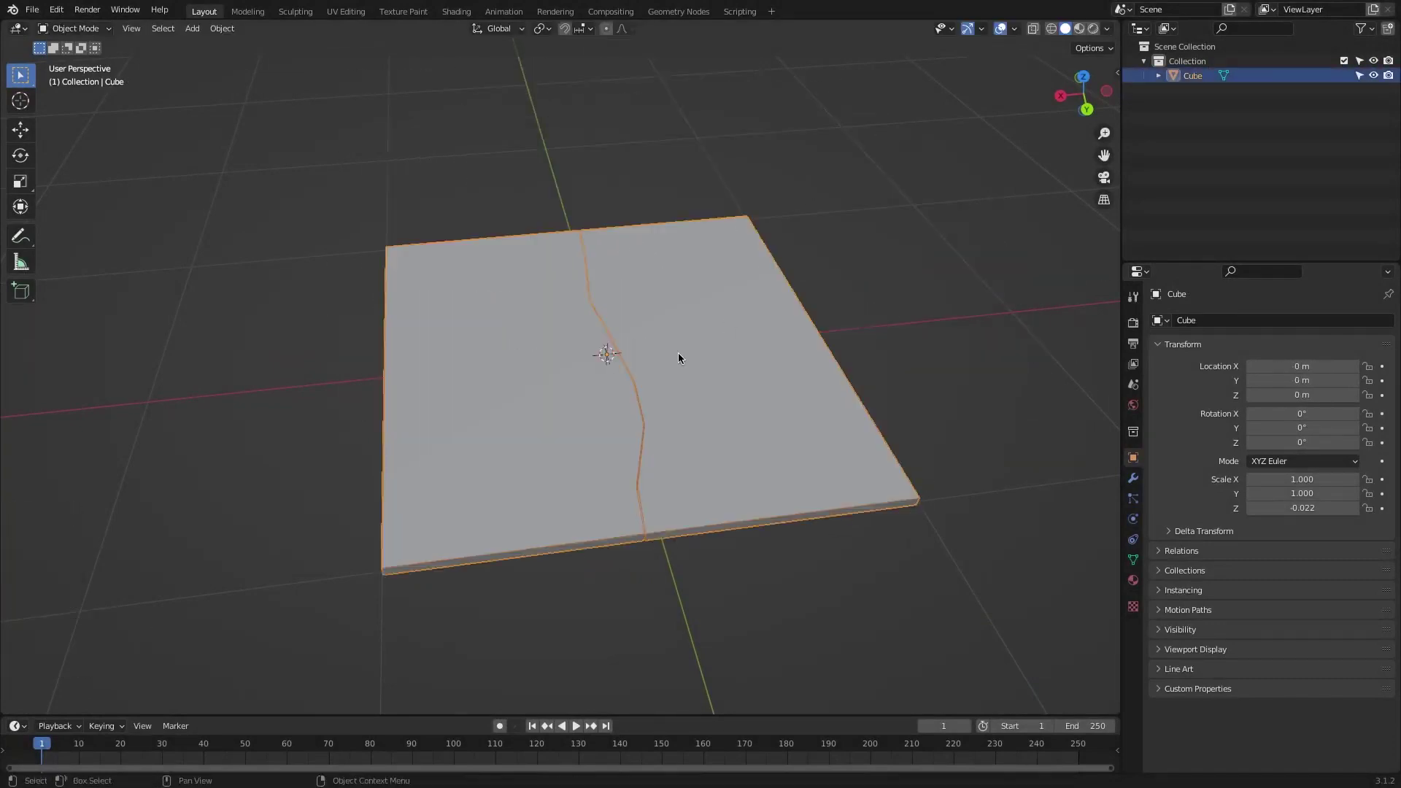
right_click(652, 392)
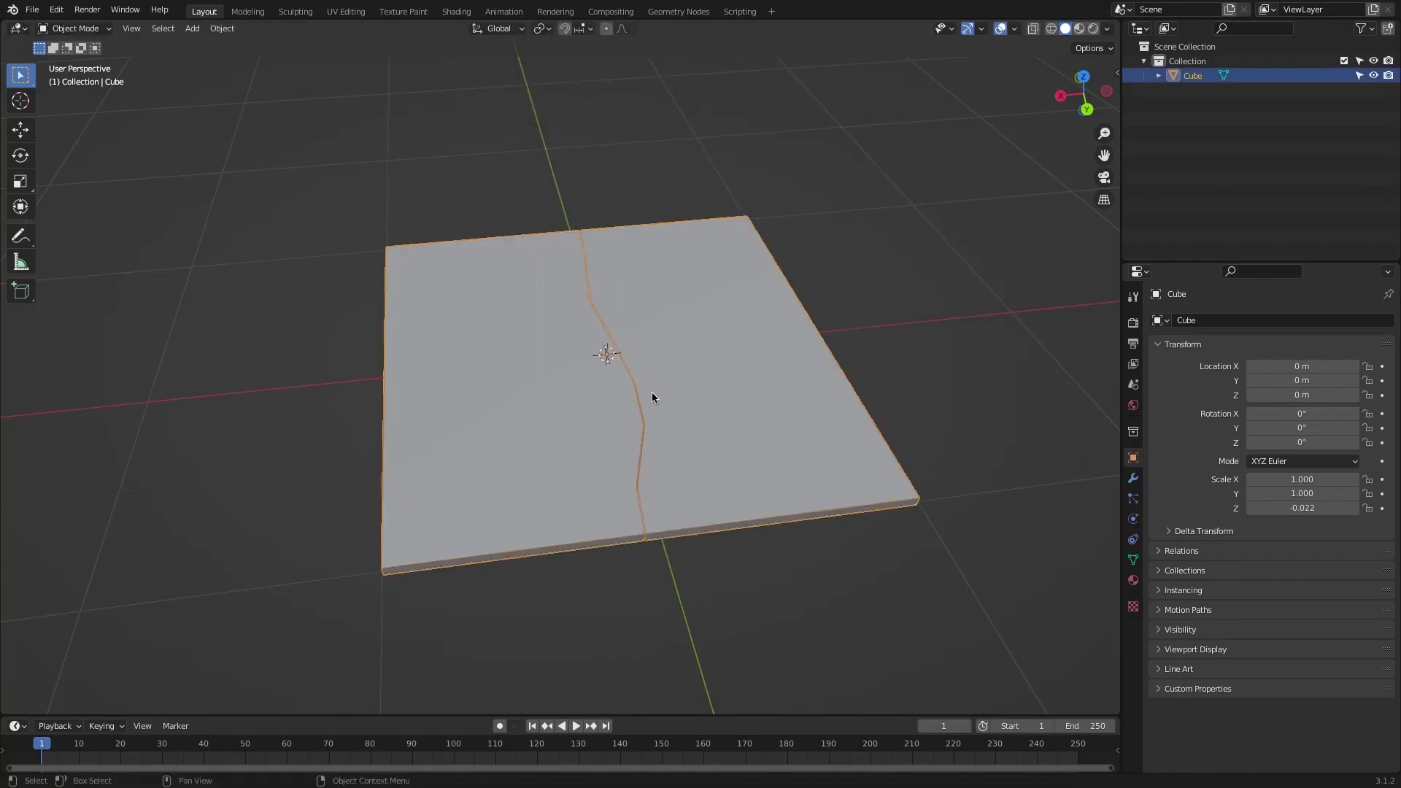
click(562, 391)
mouse_move(562, 392)
middle_down()
mouse_move(701, 435)
mouse_move(584, 407)
middle_up()
key(shift+r)
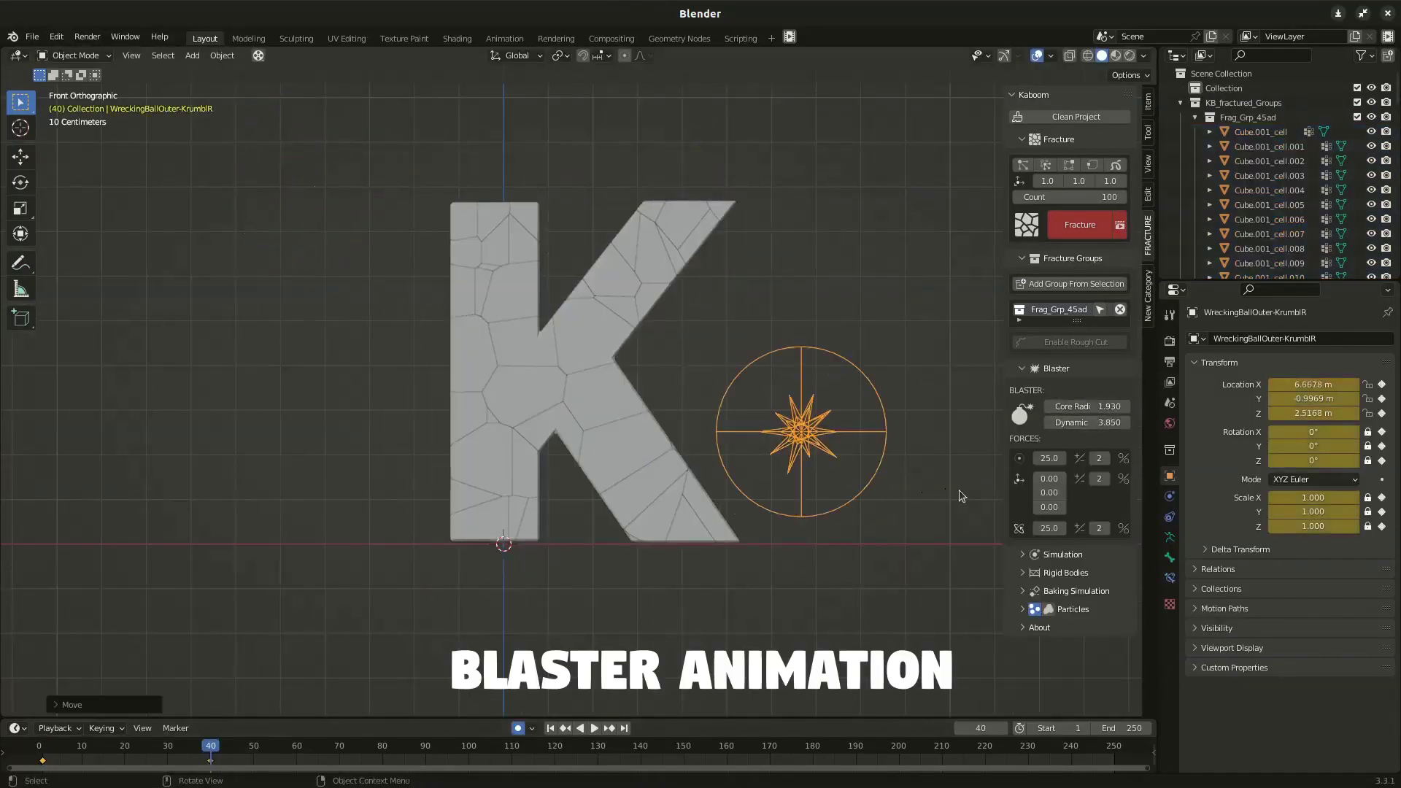
Place the blaster beside the K, blast it, and set the Fracture group's rough cut Level to 3
drag(253, 745, 360, 742)
click(1063, 555)
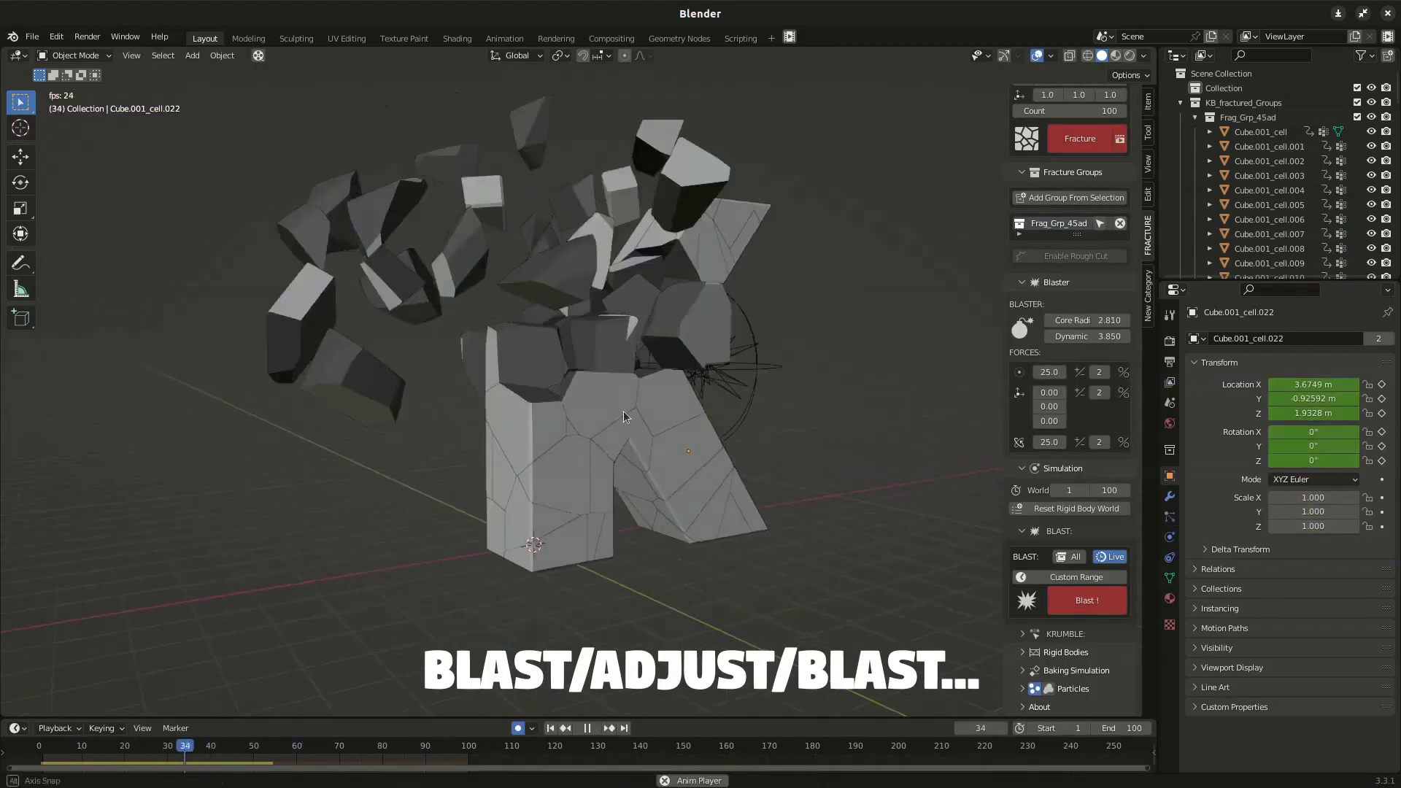
shift+middle_drag(623, 410, 1074, 426)
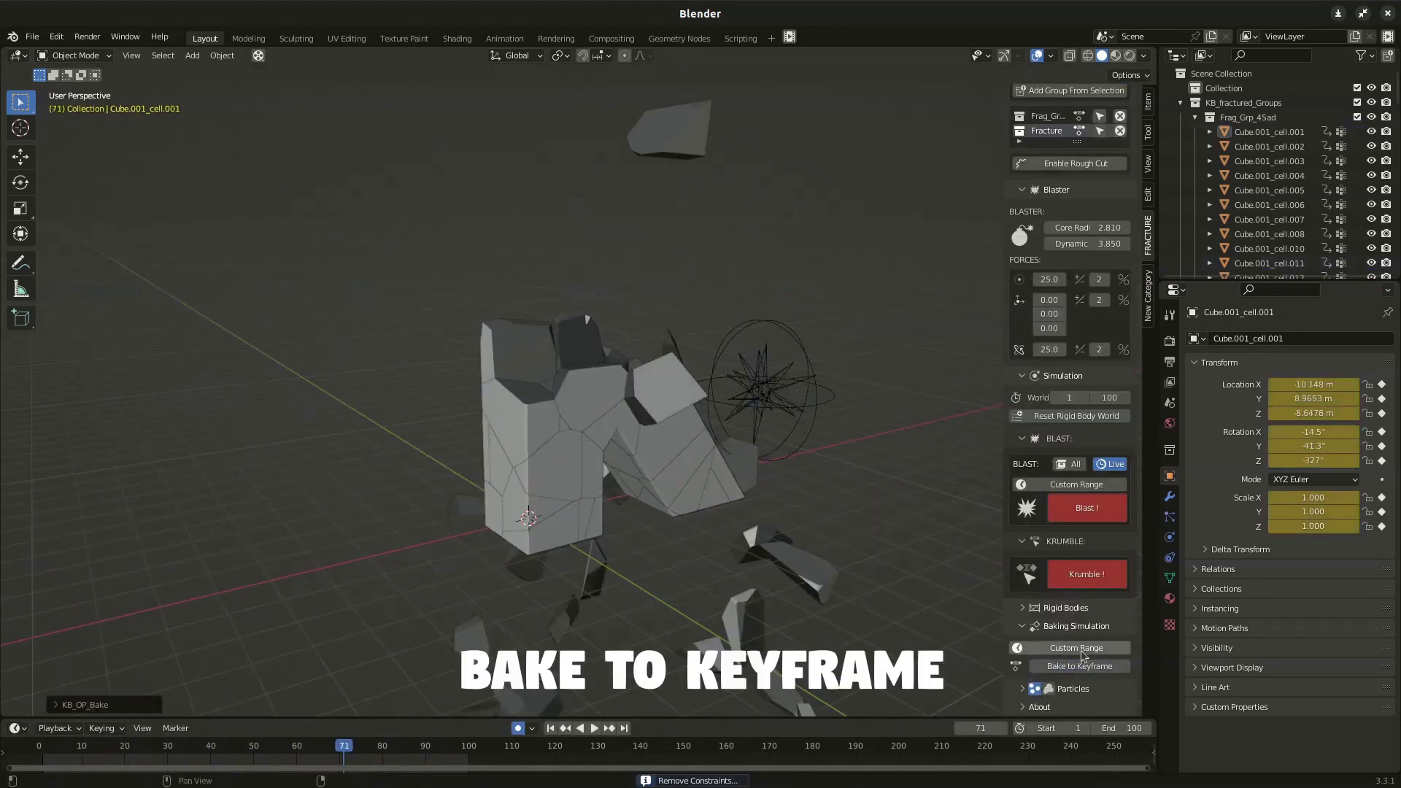
click(159, 745)
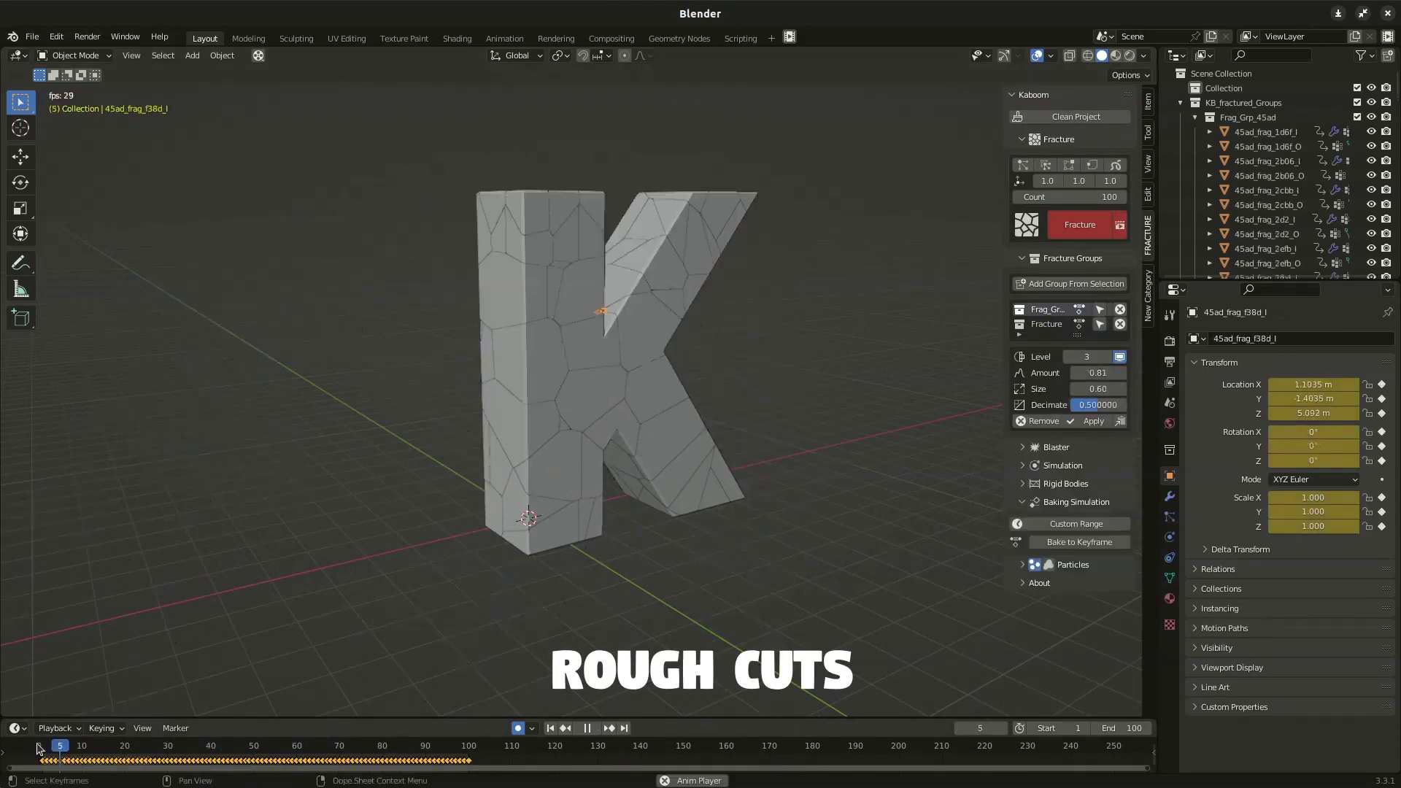
click(1100, 324)
click(1108, 357)
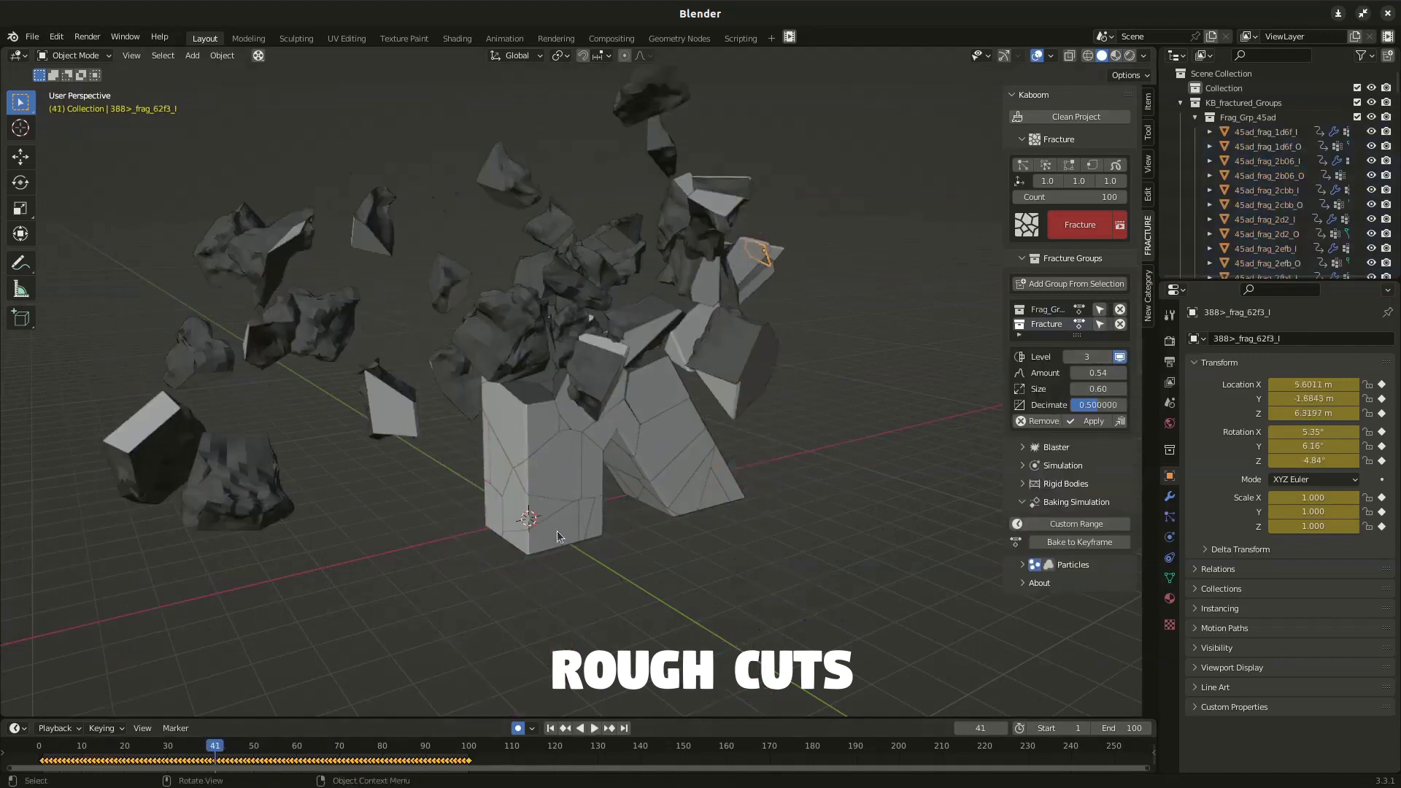
Deploy debris particles on the K's fragments with a Normal velocity of 5 m/s
scroll(1051, 475, down, 1)
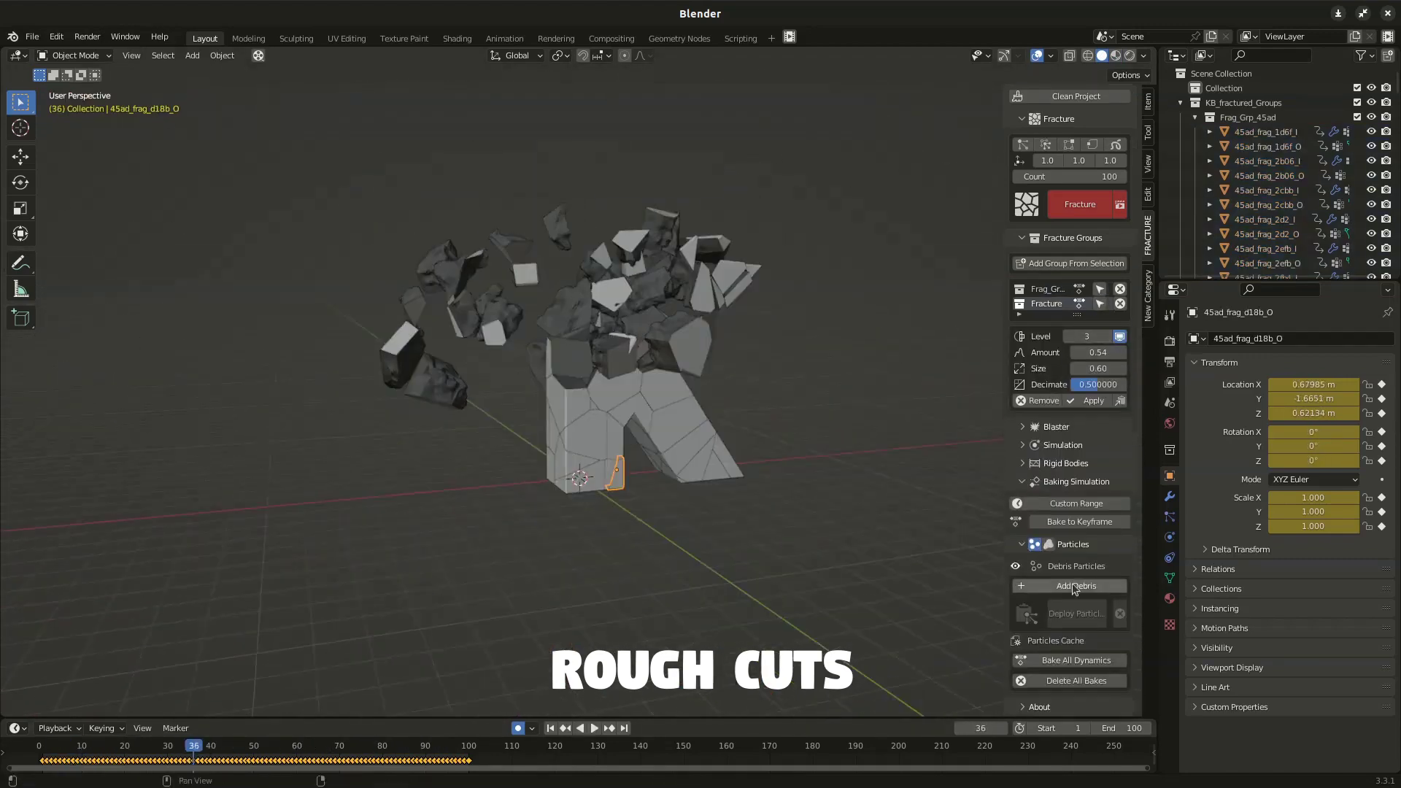
click(1073, 606)
click(1073, 604)
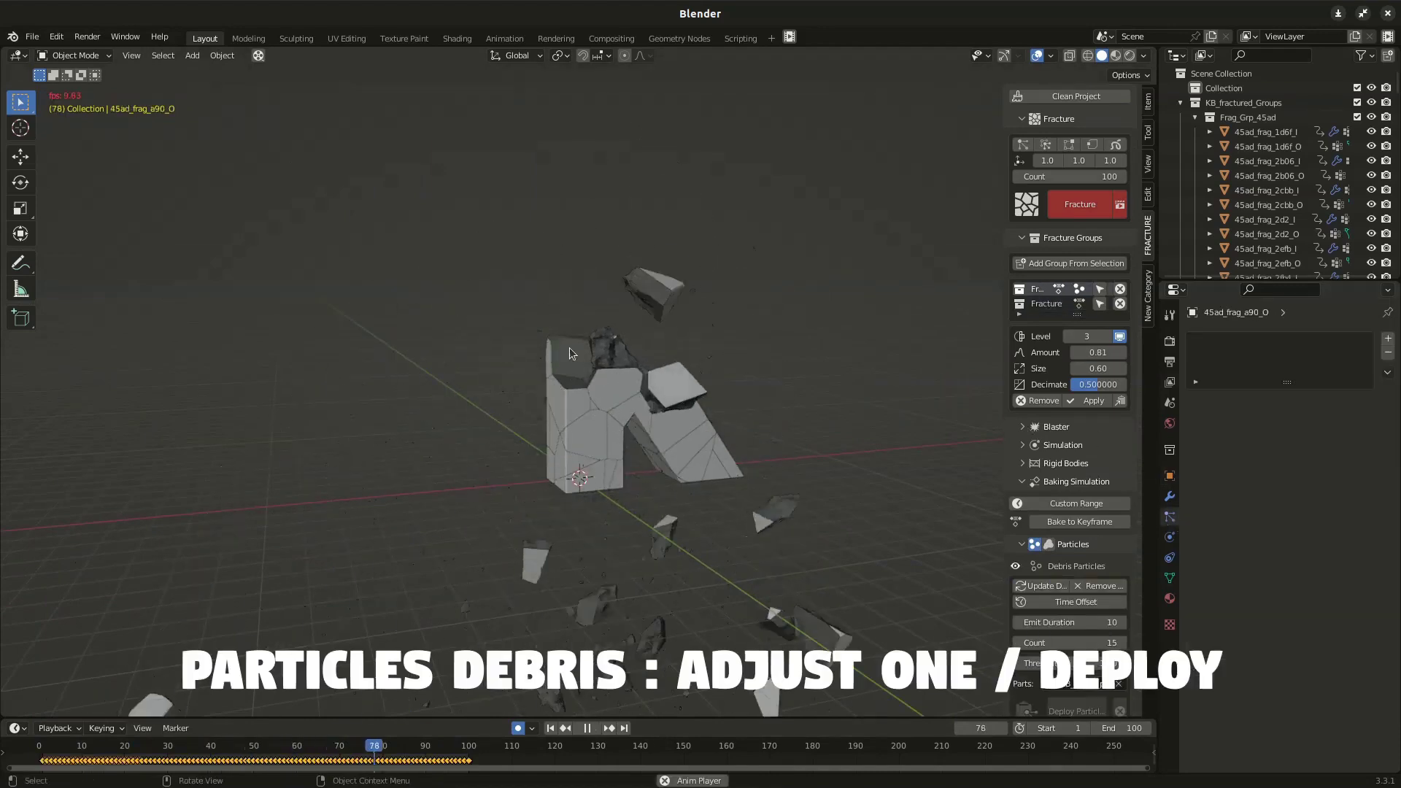
scroll(1027, 617, down, 3)
drag(1010, 365, 942, 365)
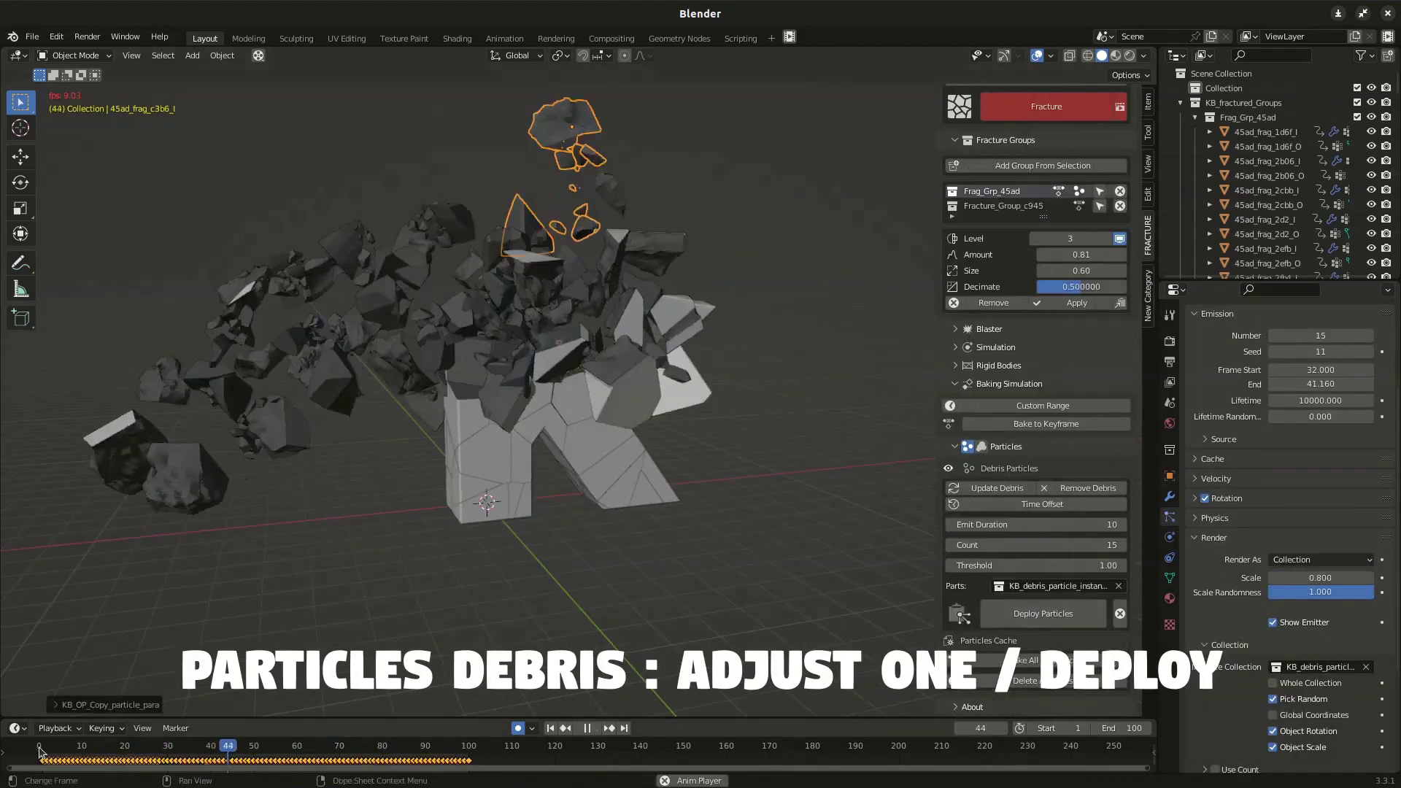
click(1216, 479)
scroll(1320, 565, down, 1)
text(5)
key(Return)
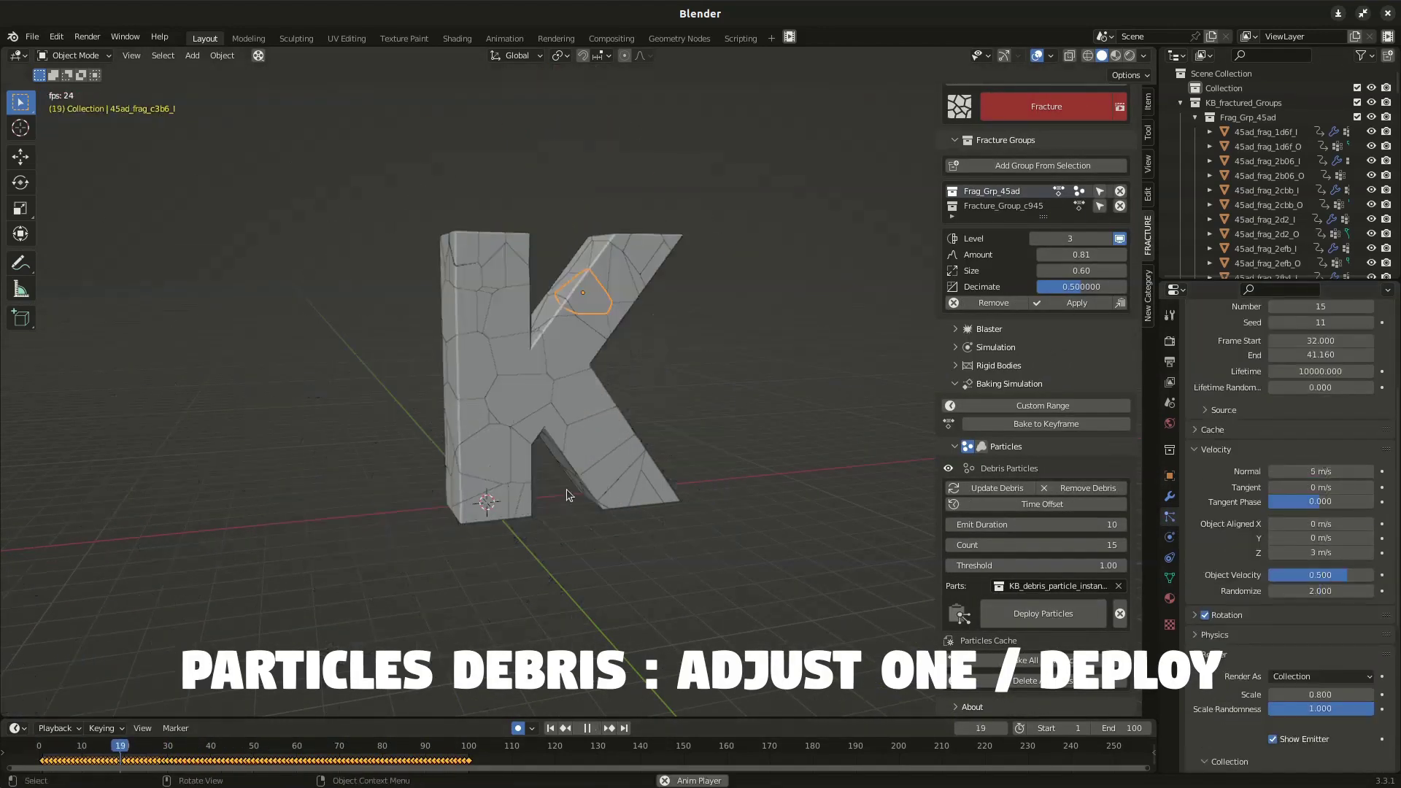
Set the debris Render Scale to 0.6 and deploy smoke particles in a domain
scroll(1322, 511, down, 4)
click(1336, 577)
text(0.6)
key(Return)
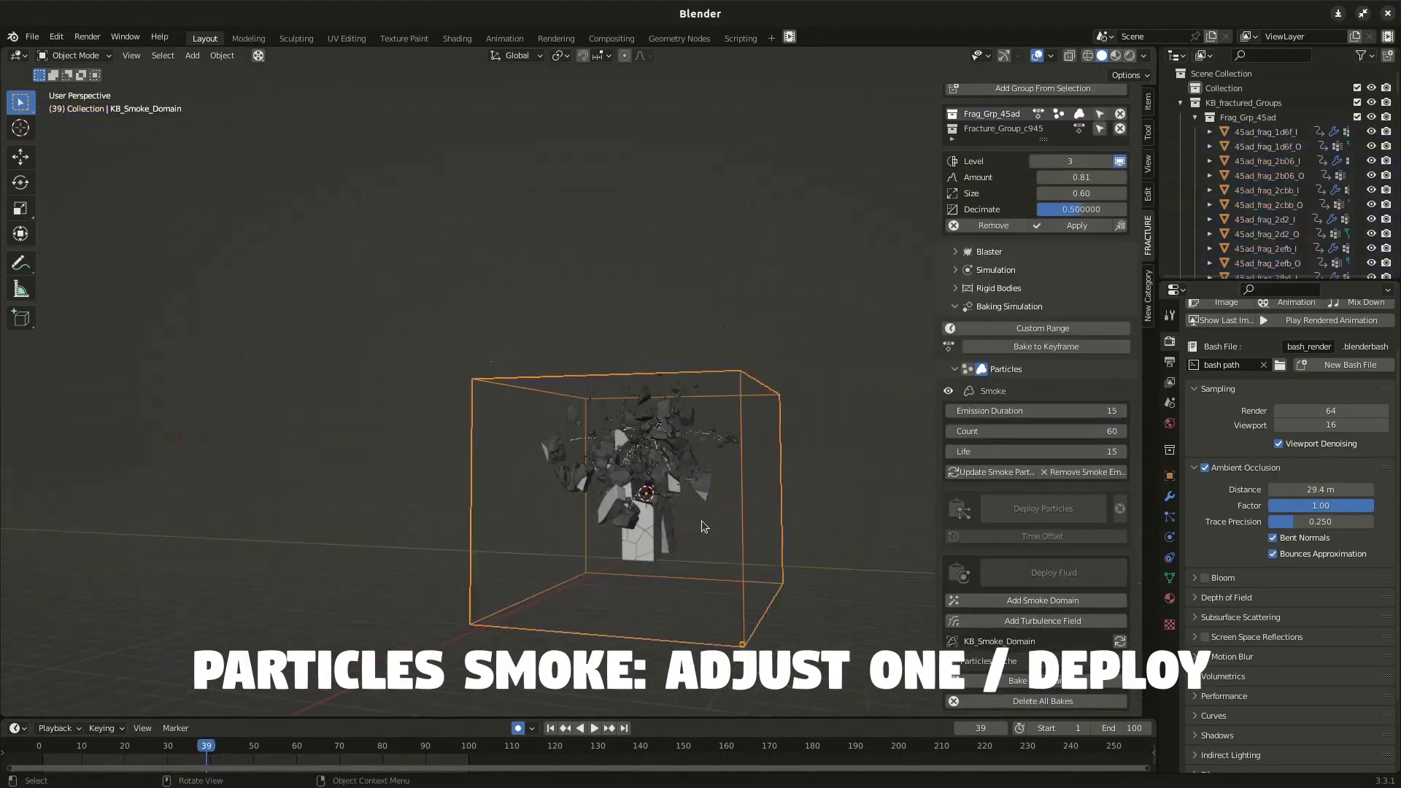
key(s)
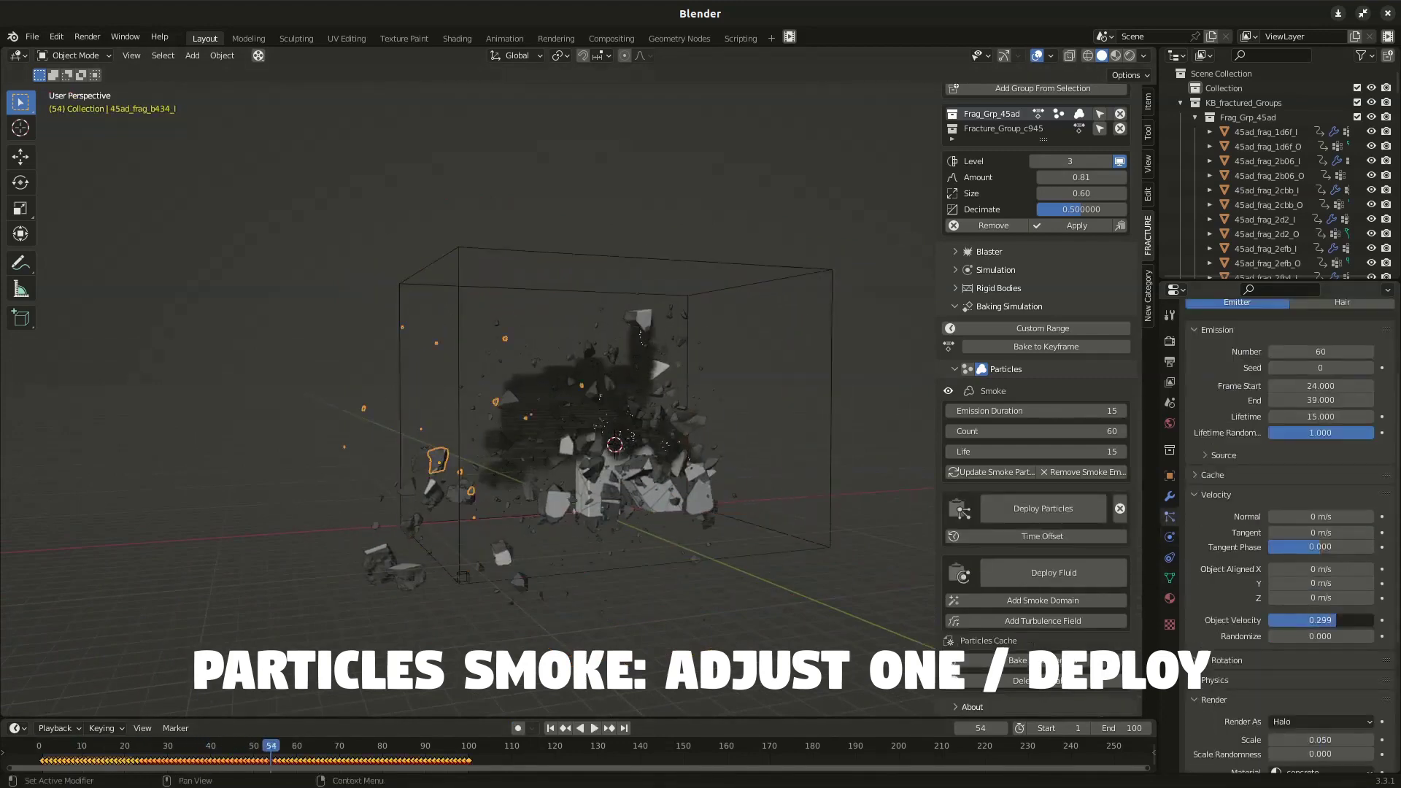
click(1049, 523)
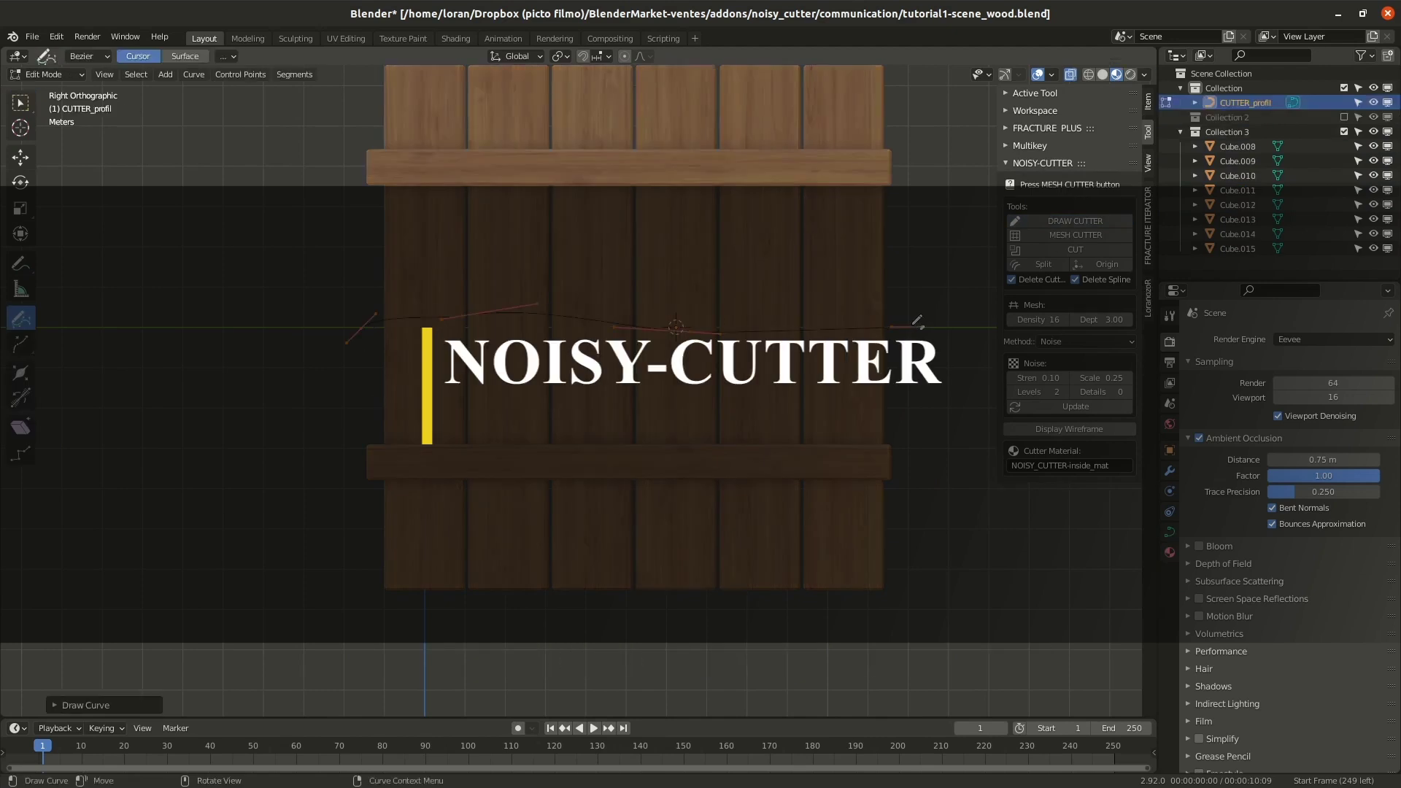
Convert the curve into a flat cutter with noise Strength 4, Scale 0.04, Levels 4, Details 4
key(Tab)
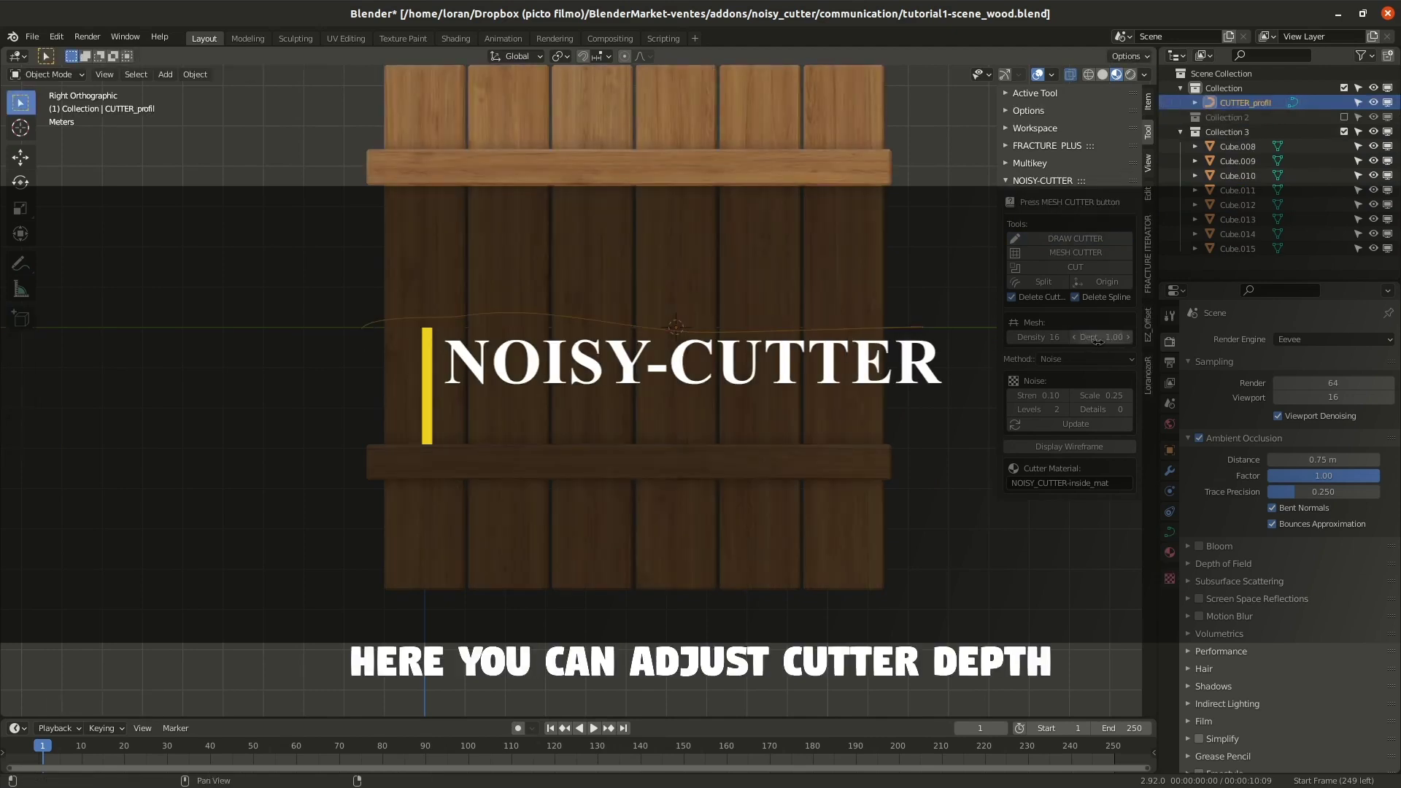
click(1060, 254)
middle_drag(584, 357, 490, 367)
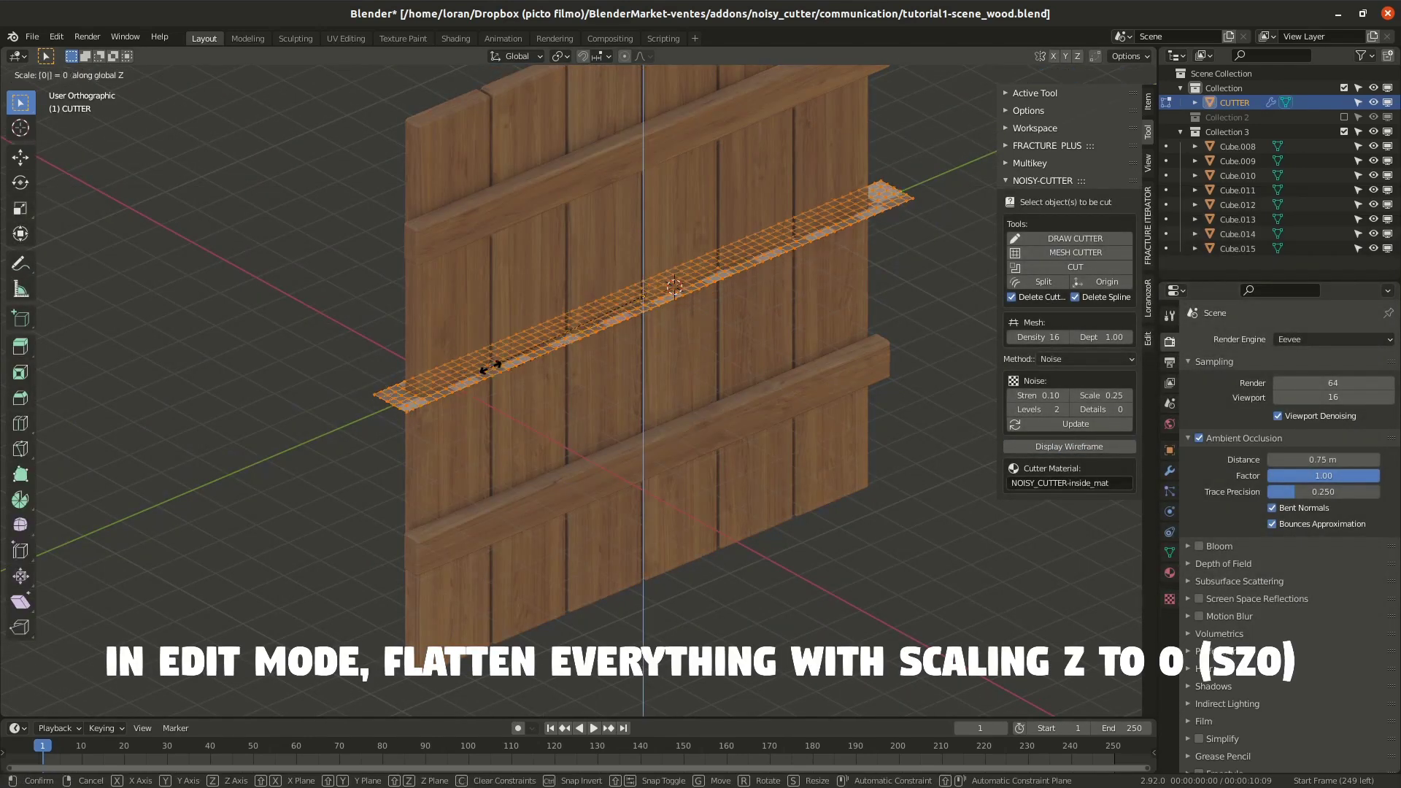
key(Tab)
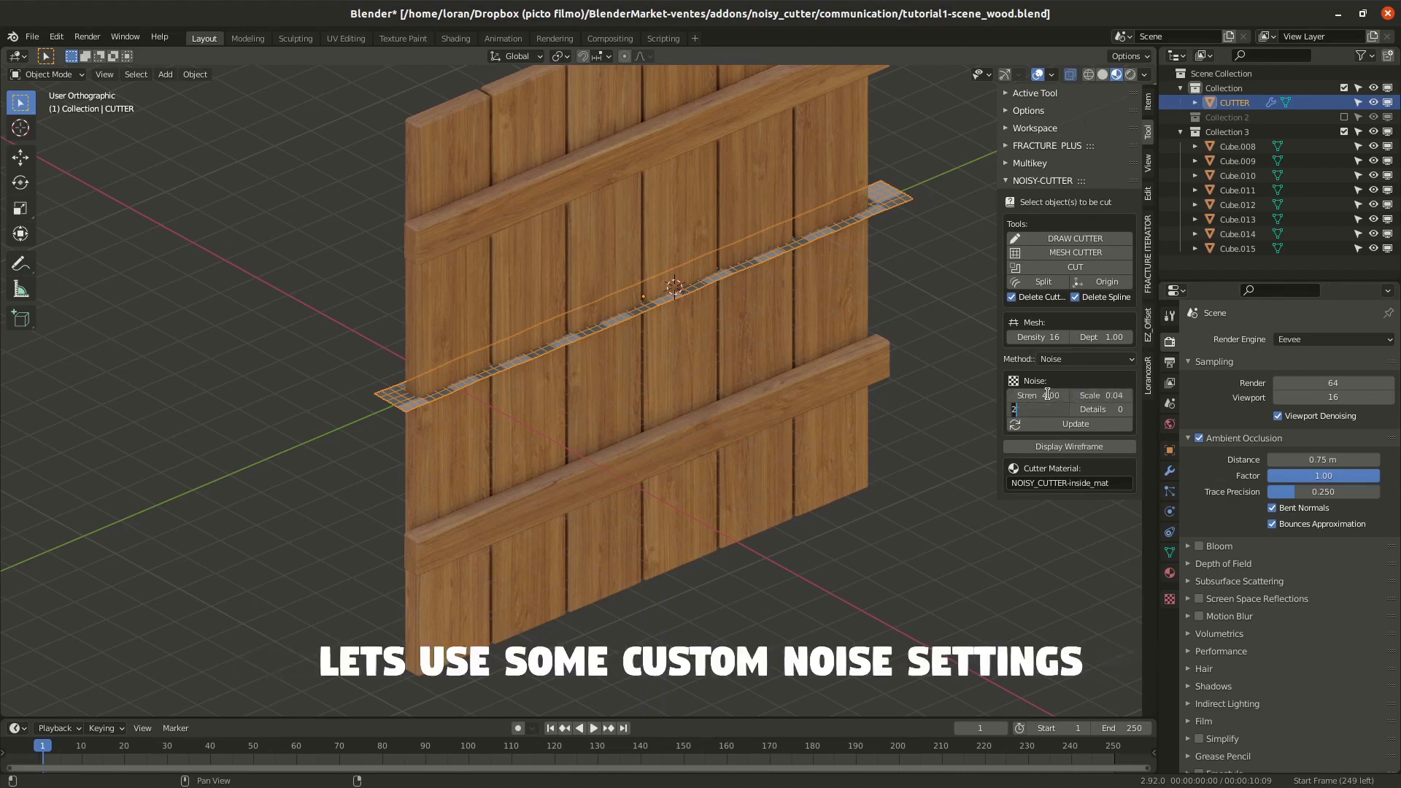
click(1077, 431)
Scale the cutter thinner along X and box-select the door planks
scroll(657, 351, up, 5)
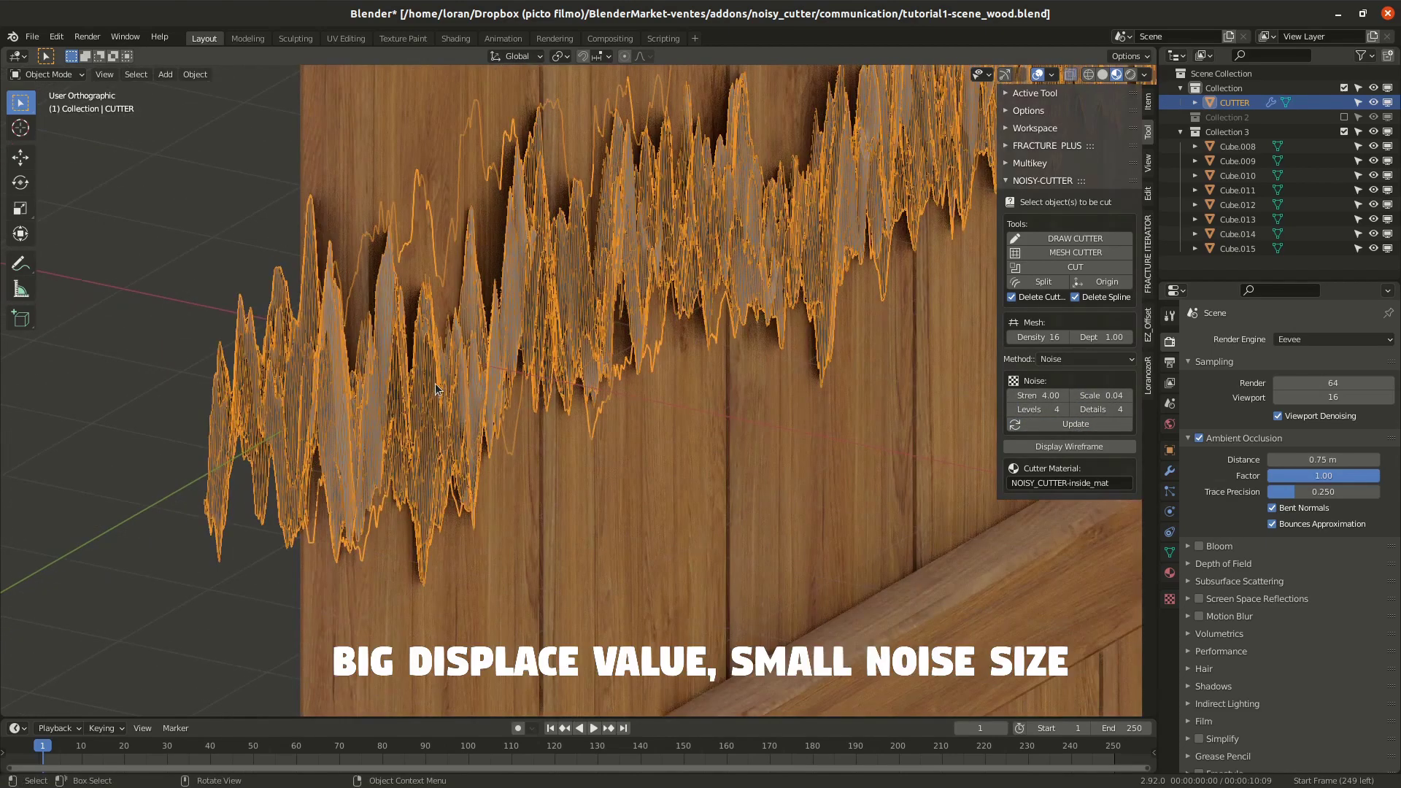
middle_drag(657, 350, 663, 383)
key(s)
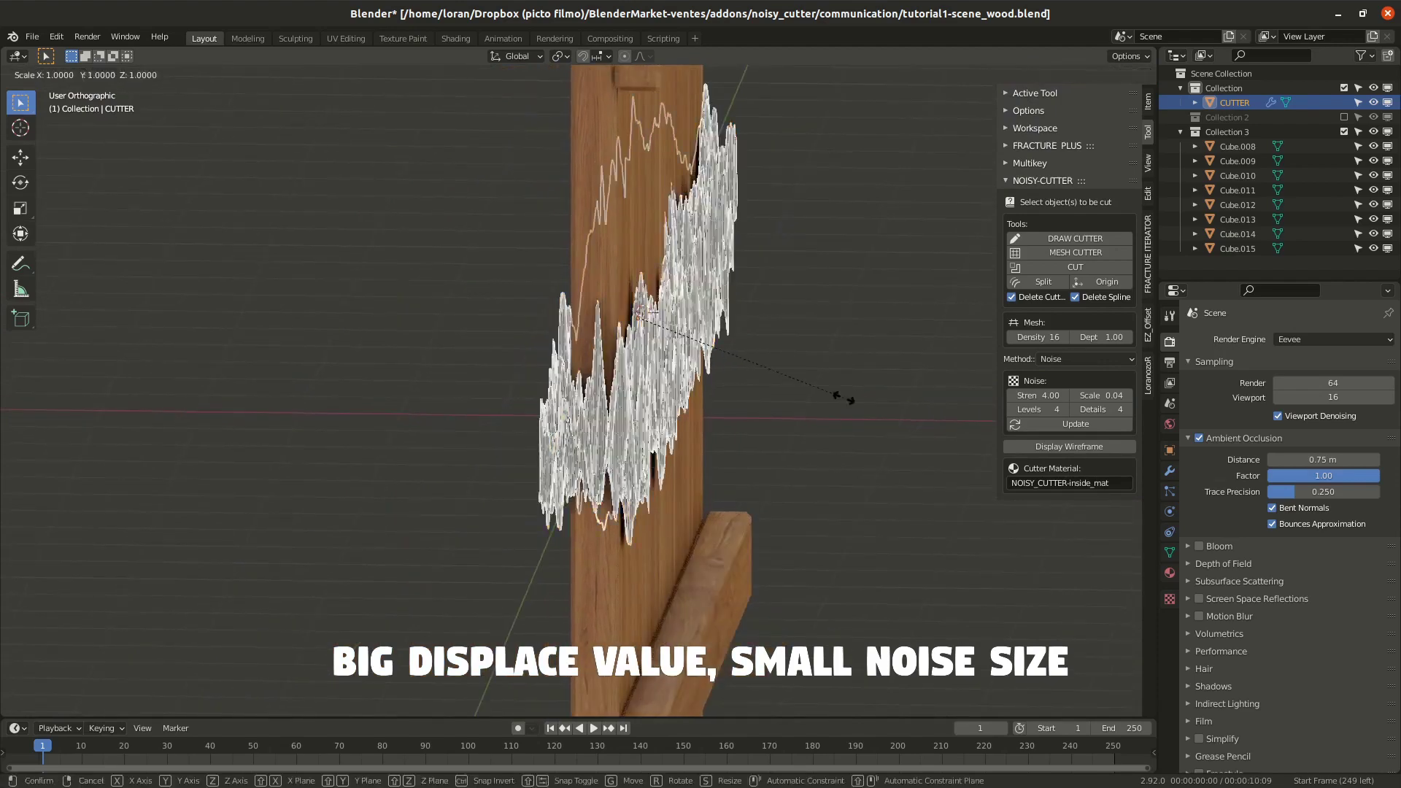
key(x)
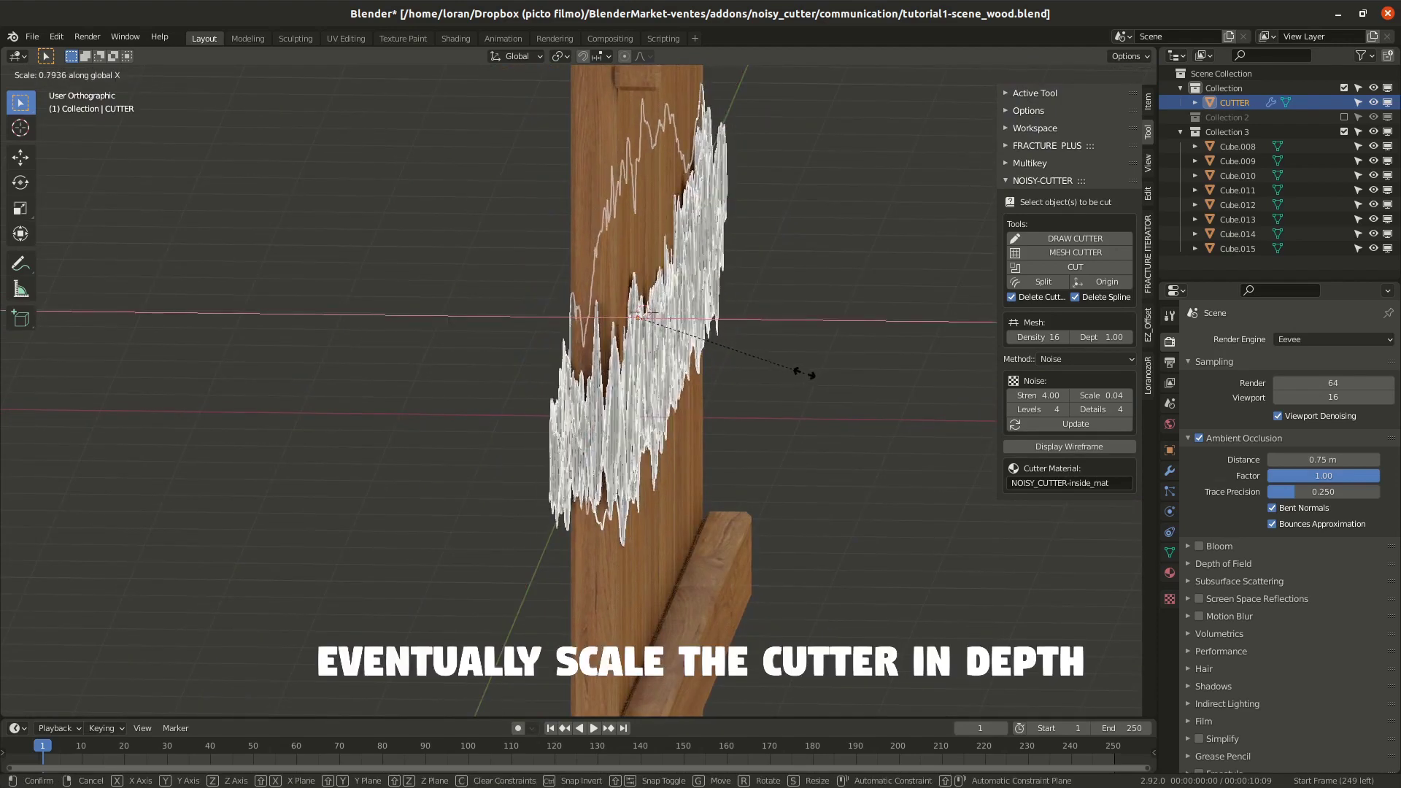
click(742, 362)
middle_drag(741, 362, 853, 392)
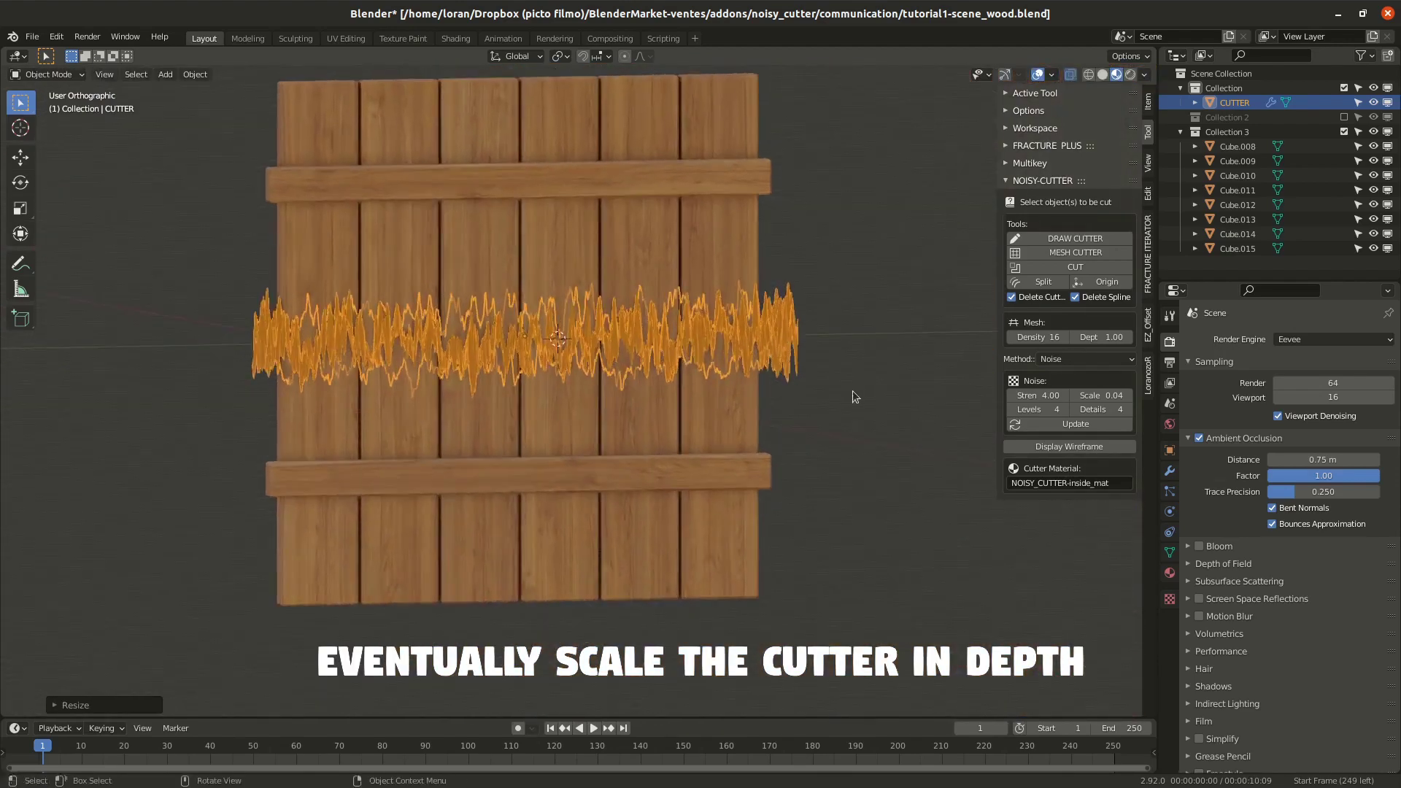
drag(245, 418, 789, 422)
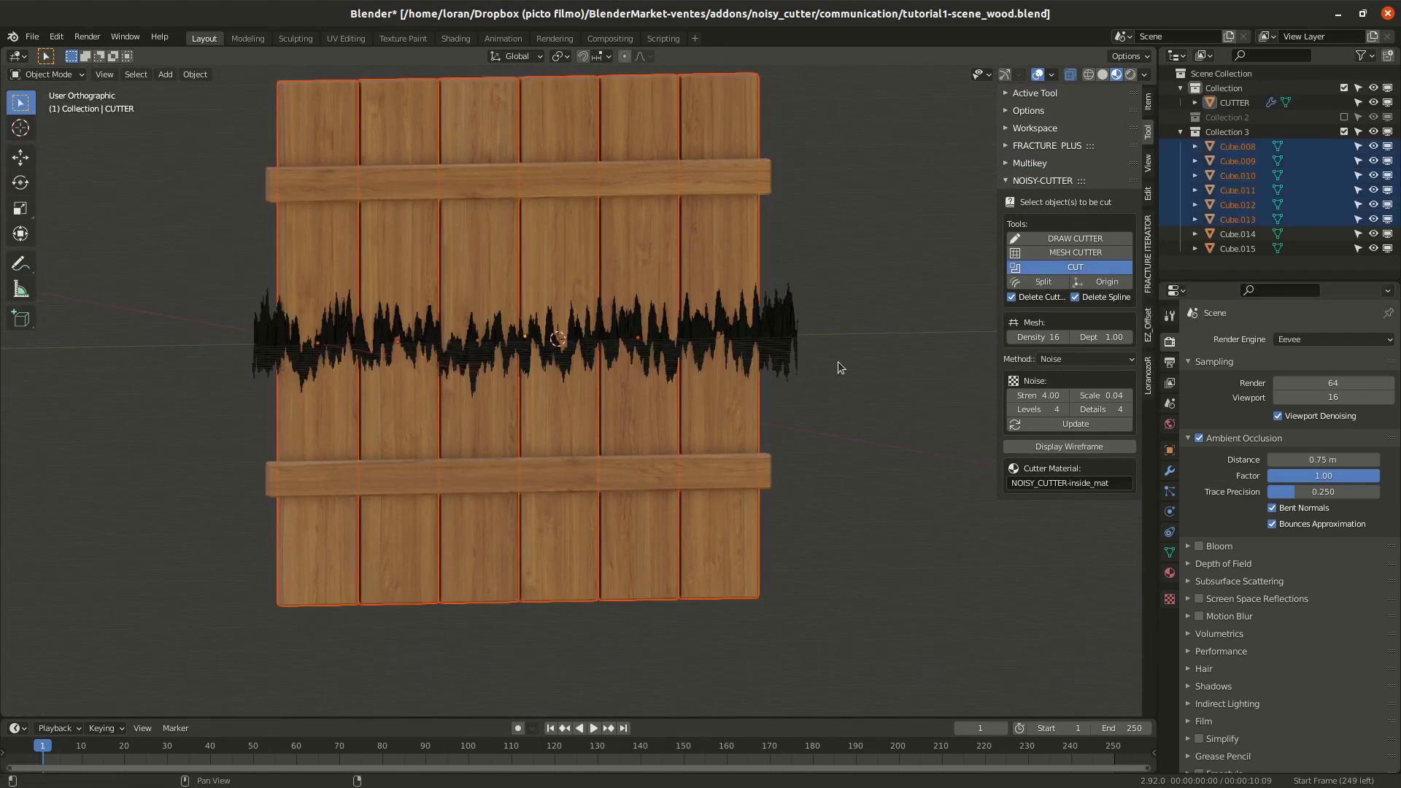
Move the lower plank pieces down along Z to expose the jagged cut
drag(219, 449, 882, 519)
key(g)
key(z)
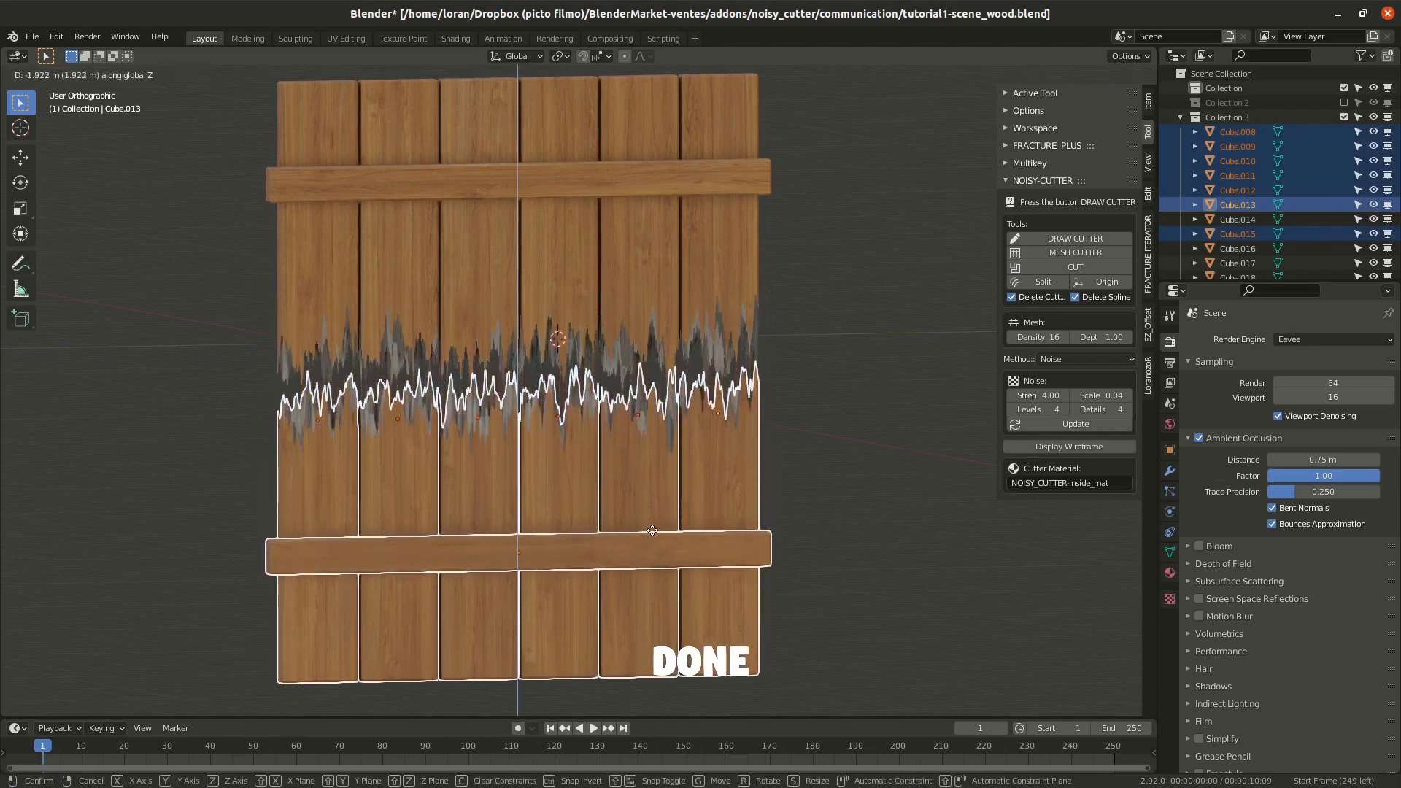
click(652, 530)
middle_drag(652, 531, 862, 398)
scroll(680, 471, up, 4)
key(alt+a)
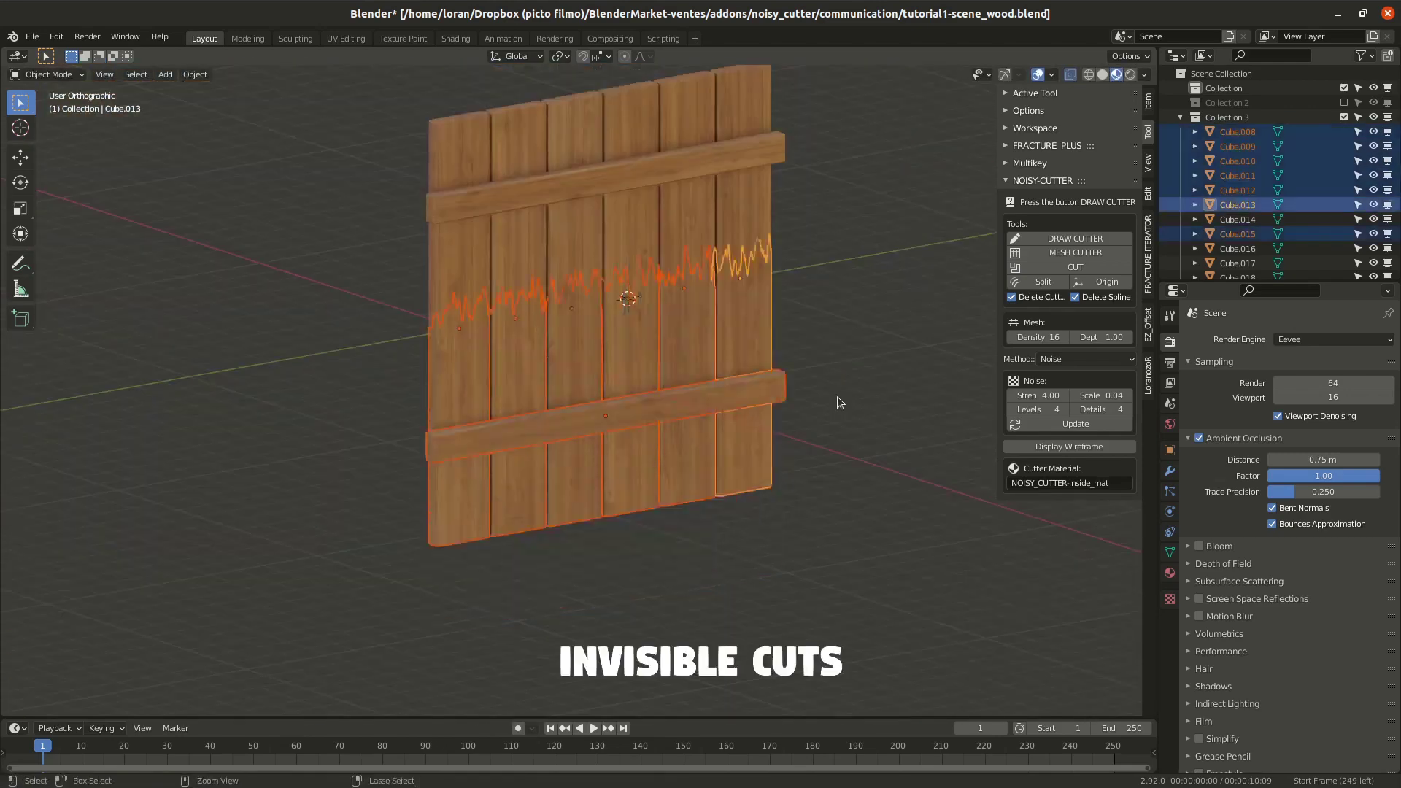
click(838, 397)
scroll(659, 273, up, 5)
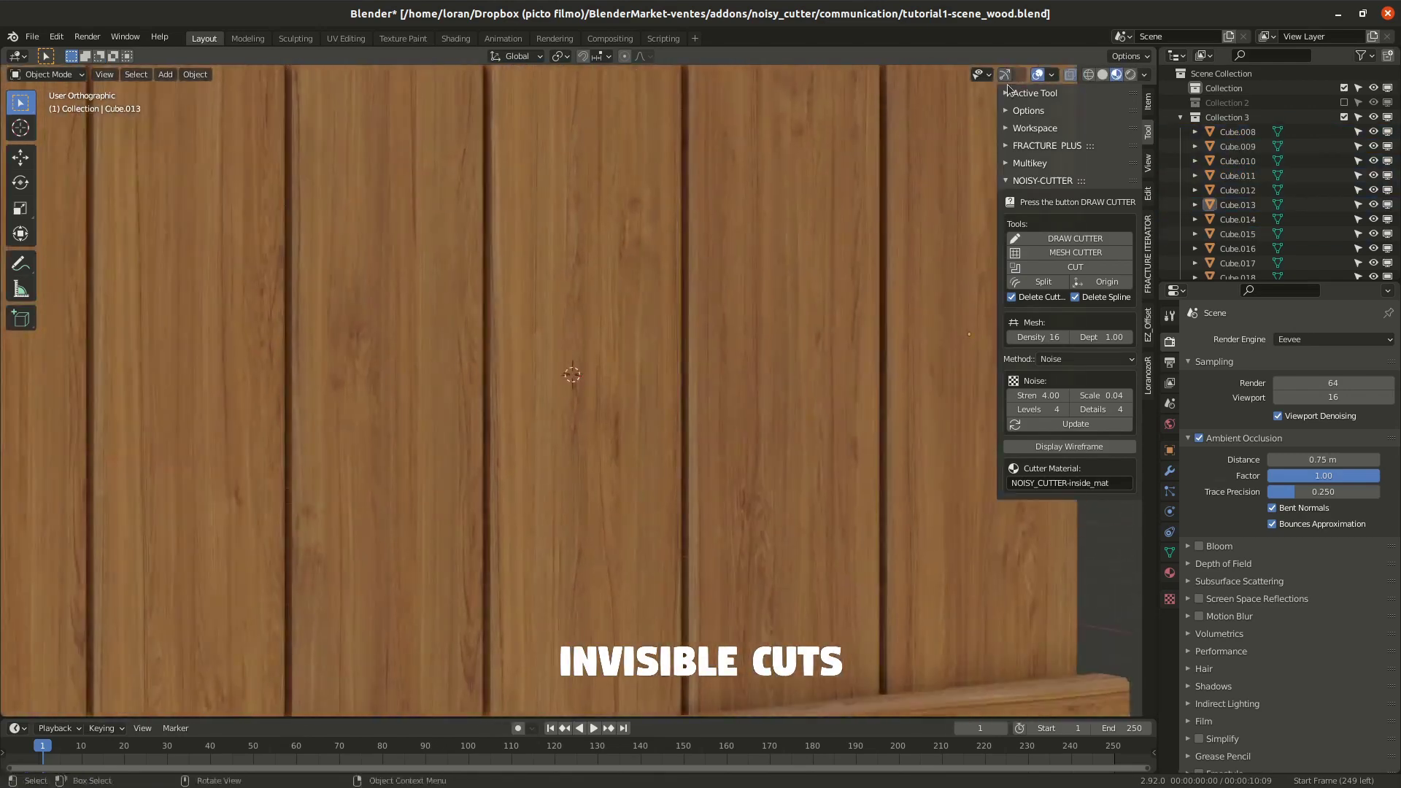
Inspect the seams in Solid shading and return the lower planks to place
click(1144, 73)
click(1103, 74)
scroll(418, 445, down, 8)
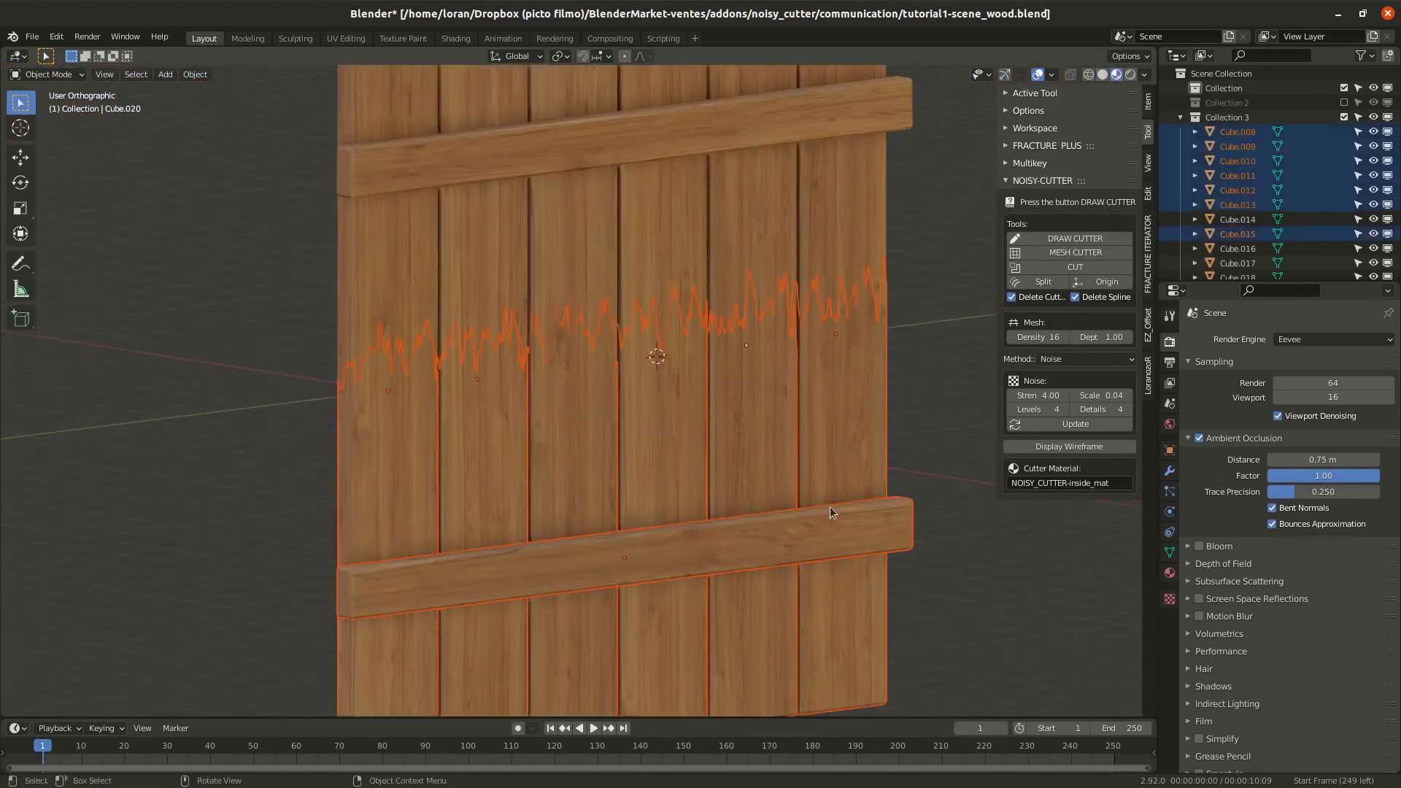
key(g)
key(z)
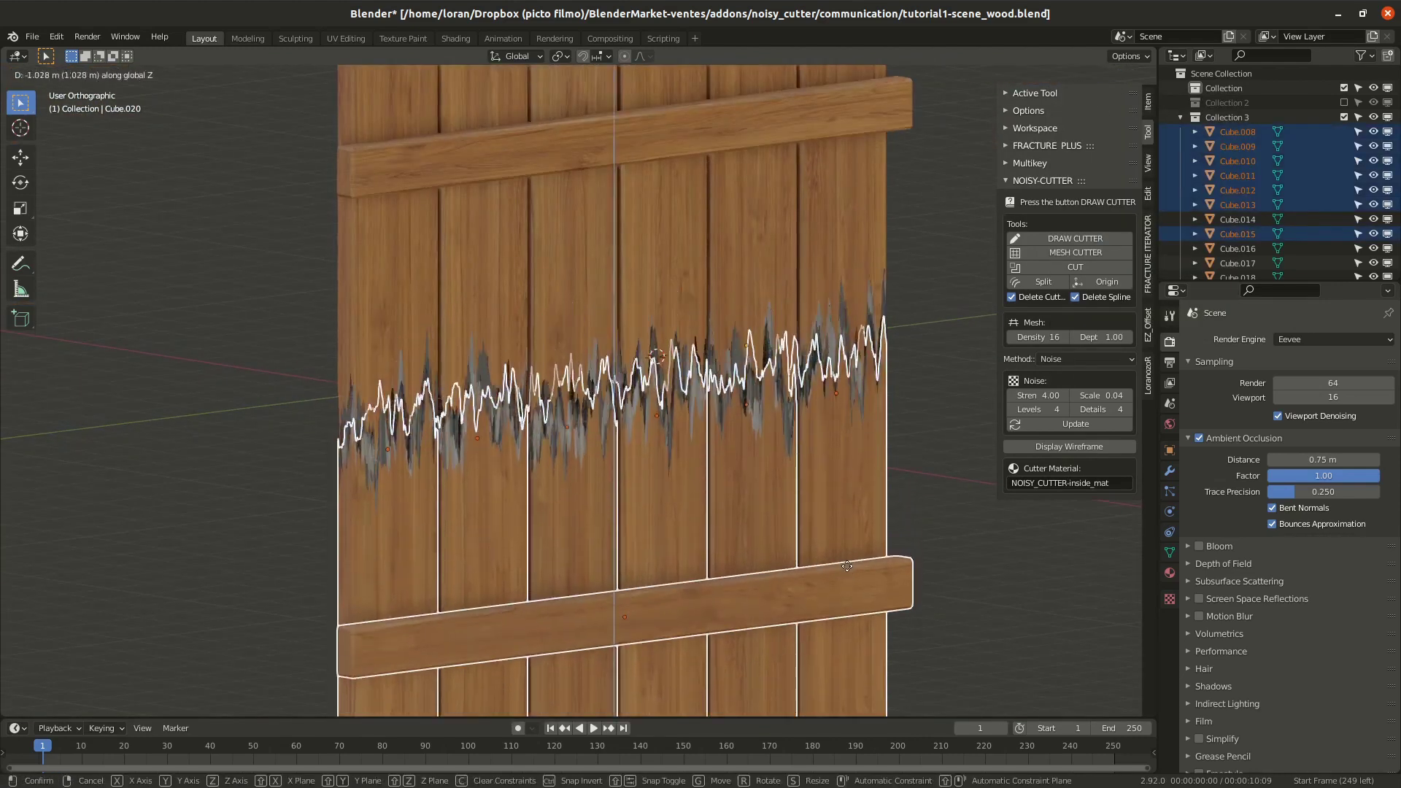
right_click(846, 566)
click(303, 459)
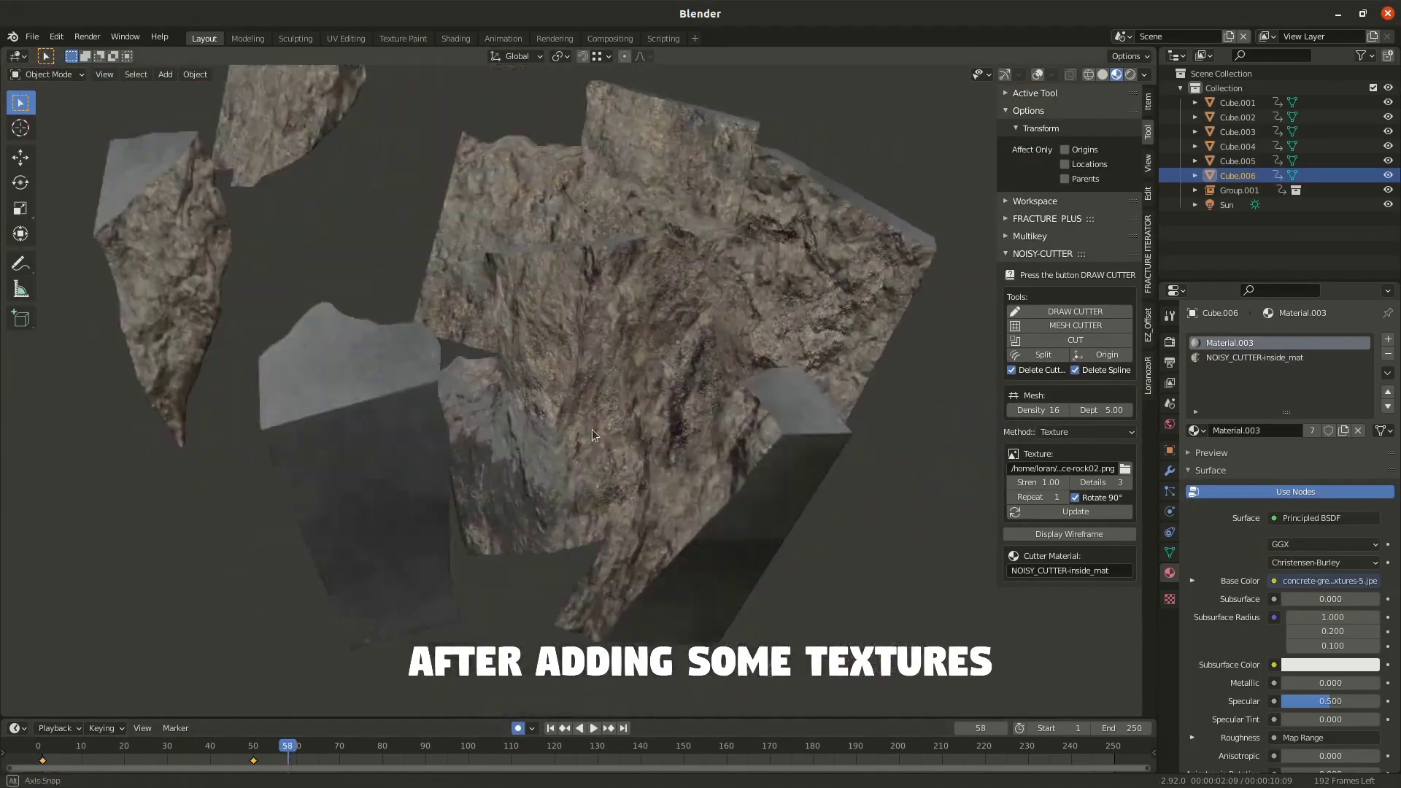
Select the separated corner chunk of the cube and view it in Material Preview
middle_drag(593, 436, 764, 400)
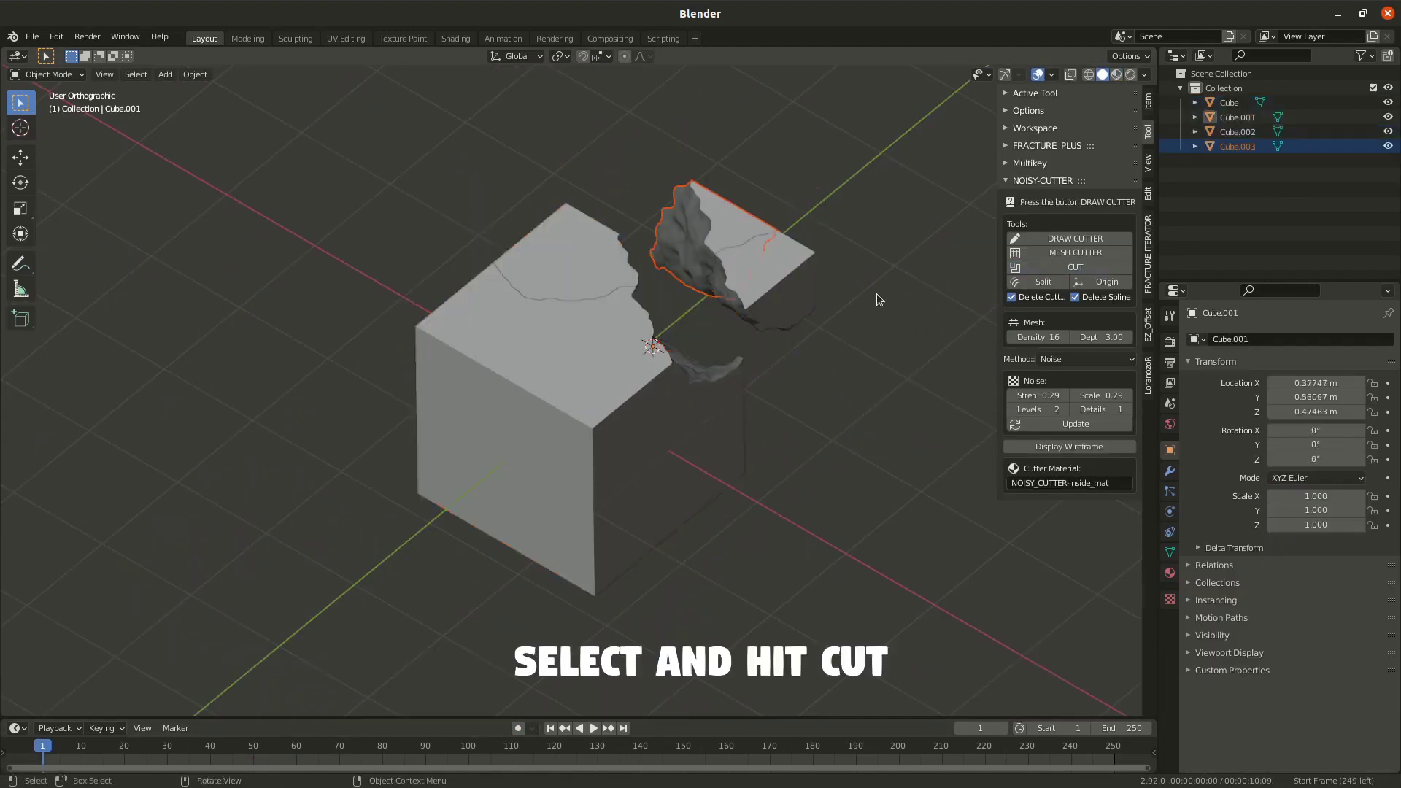
middle_drag(756, 234, 658, 261)
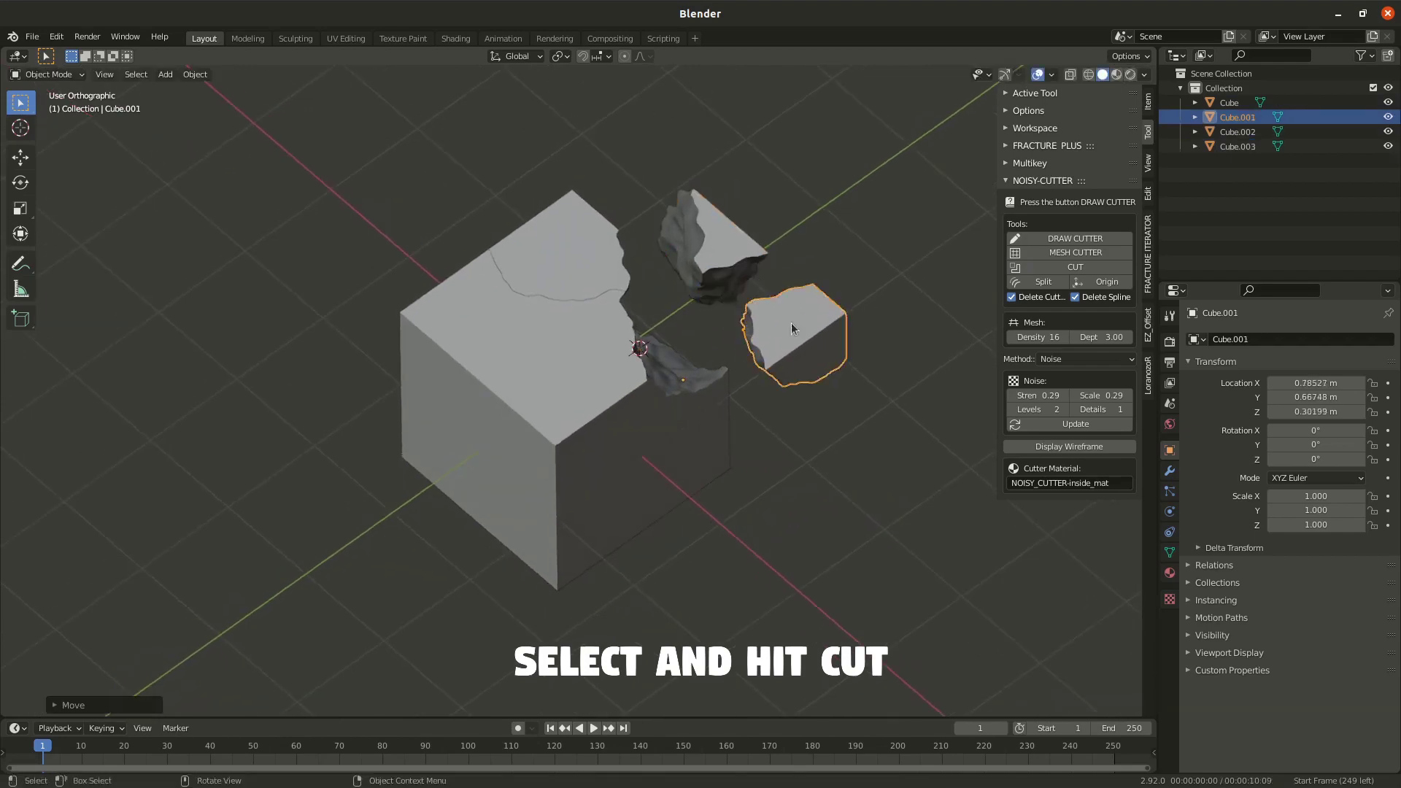
middle_drag(794, 328, 756, 292)
click(633, 261)
mouse_move(633, 260)
middle_down()
mouse_move(531, 248)
mouse_move(839, 145)
mouse_move(655, 296)
mouse_move(1107, 81)
middle_up()
click(1117, 74)
scroll(656, 296, up, 3)
scroll(759, 252, down, 3)
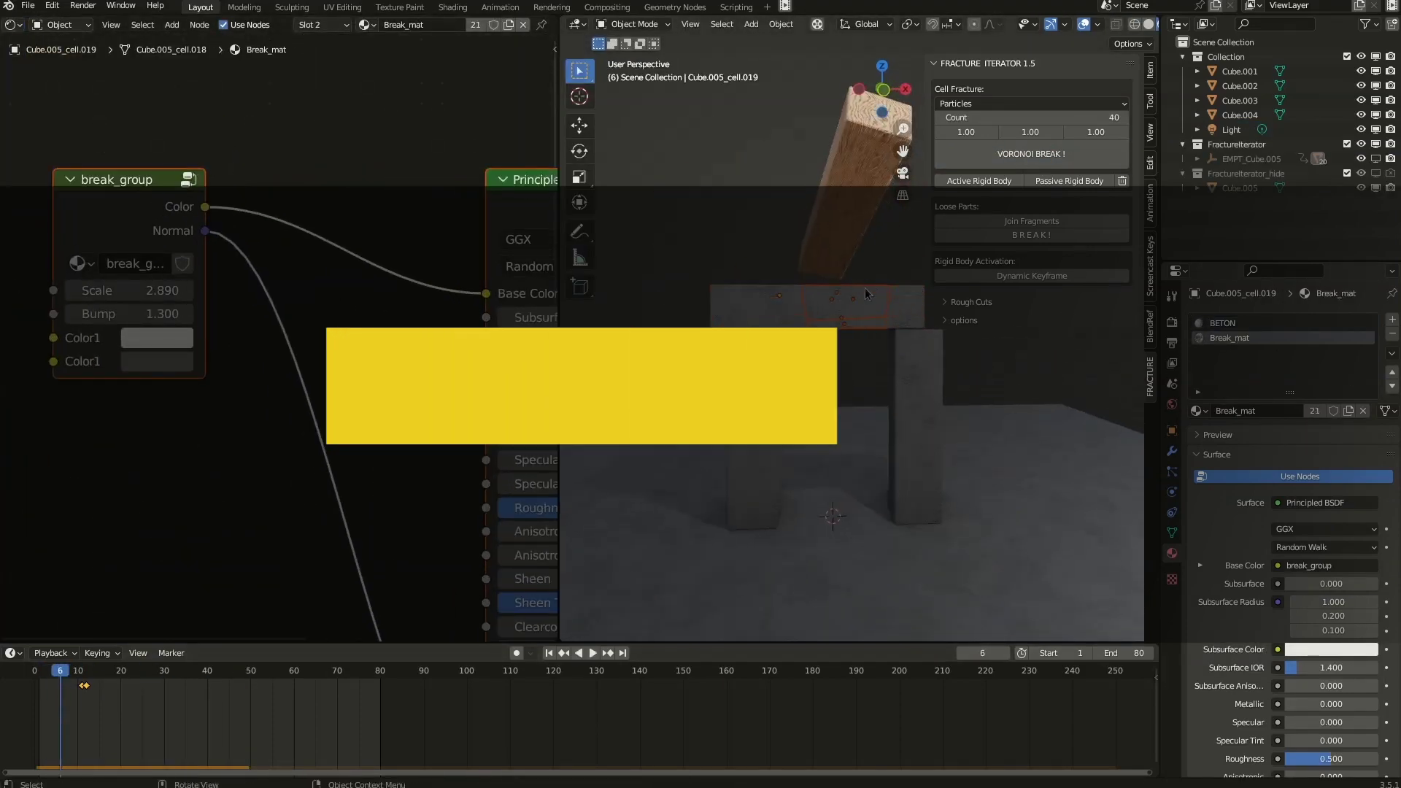
Set Voronoi Count to 6, break the pillar, play the collapse, and select all fragments
key(space)
double_click(1083, 116)
text(6)
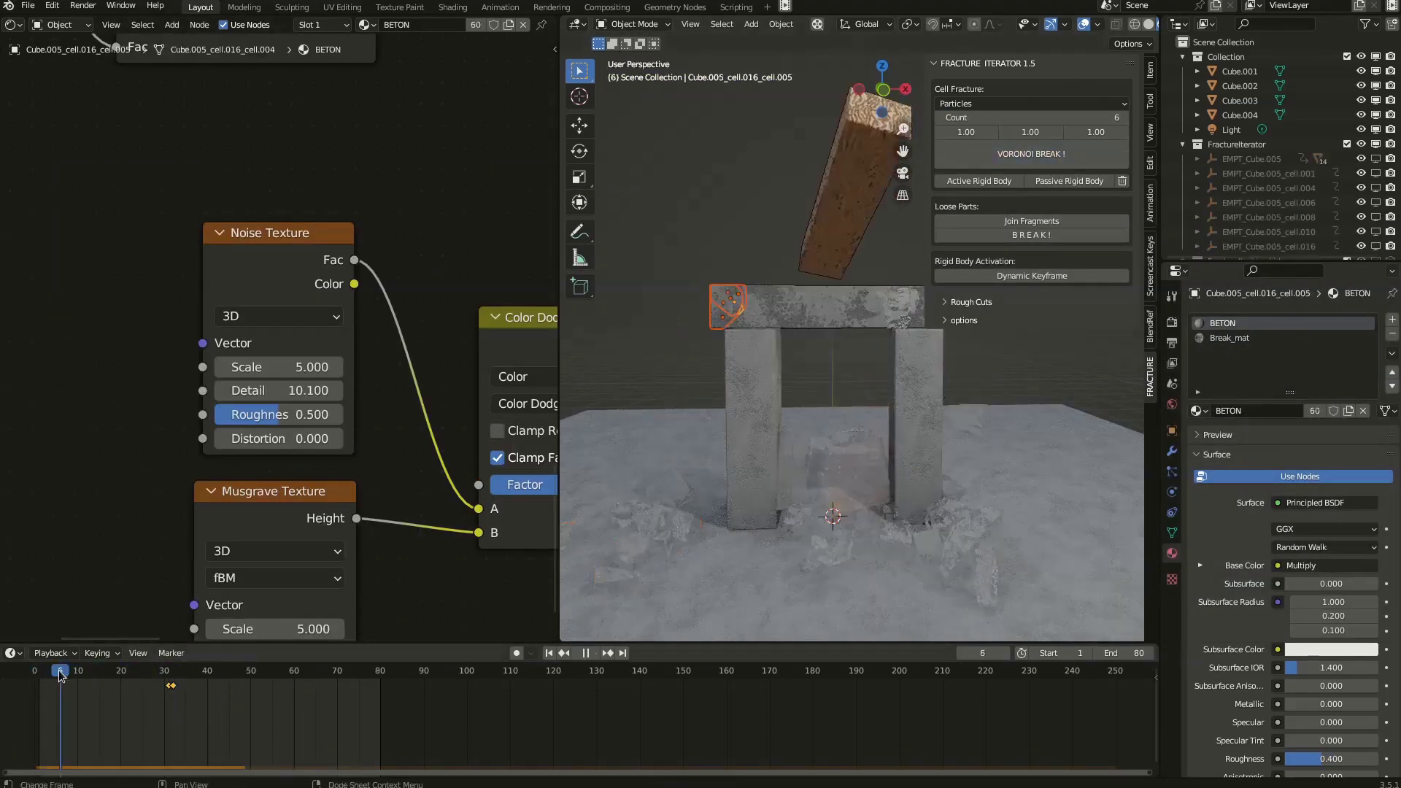
click(1032, 153)
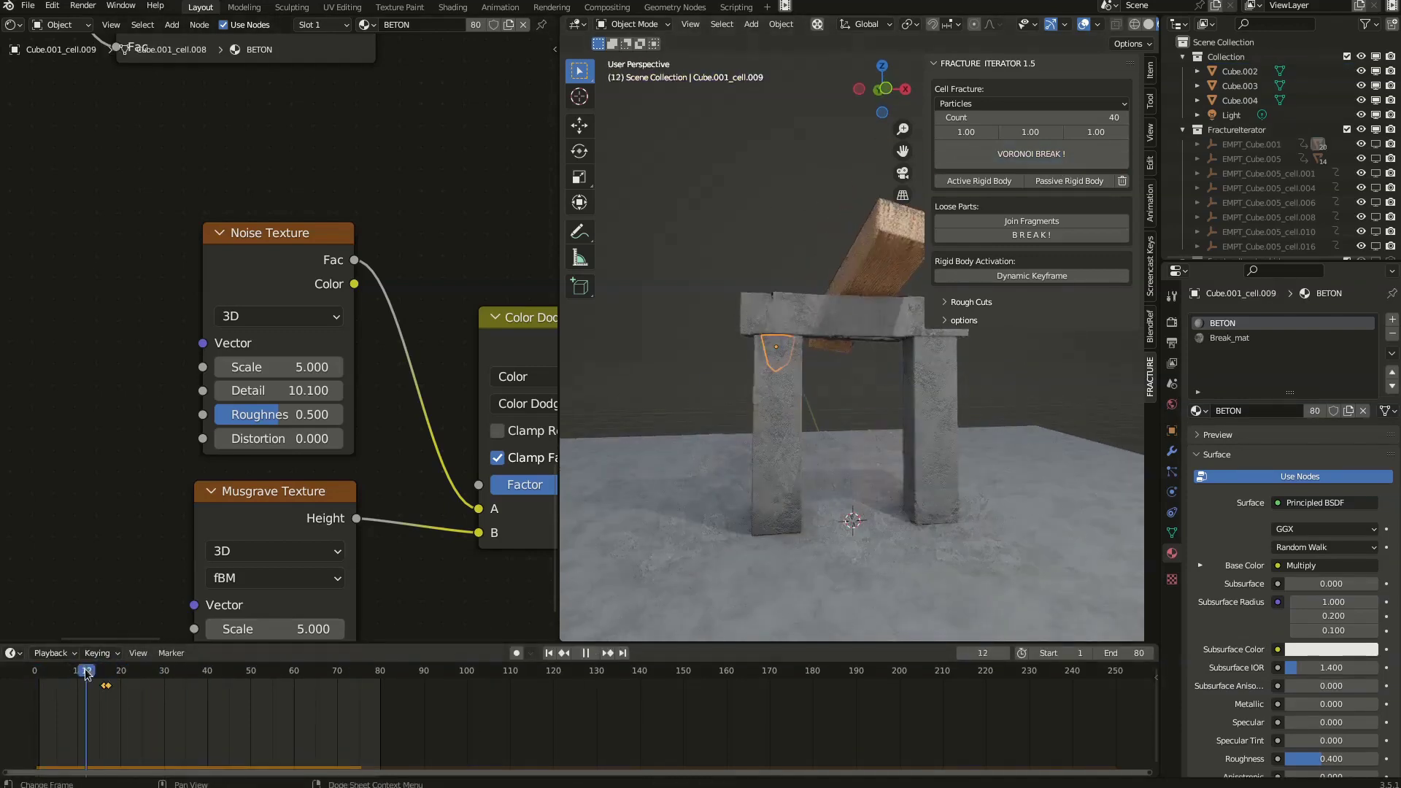
click(783, 400)
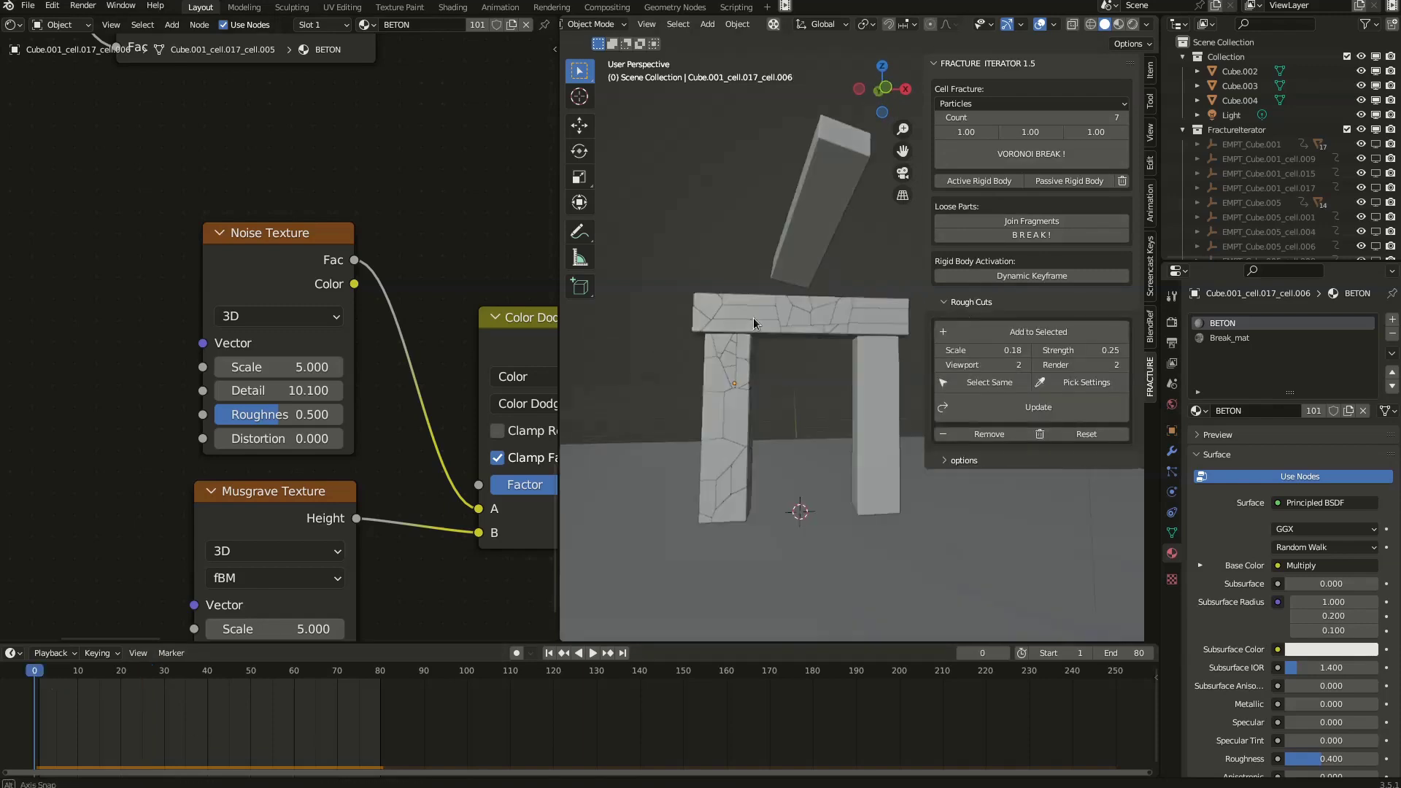
key(a)
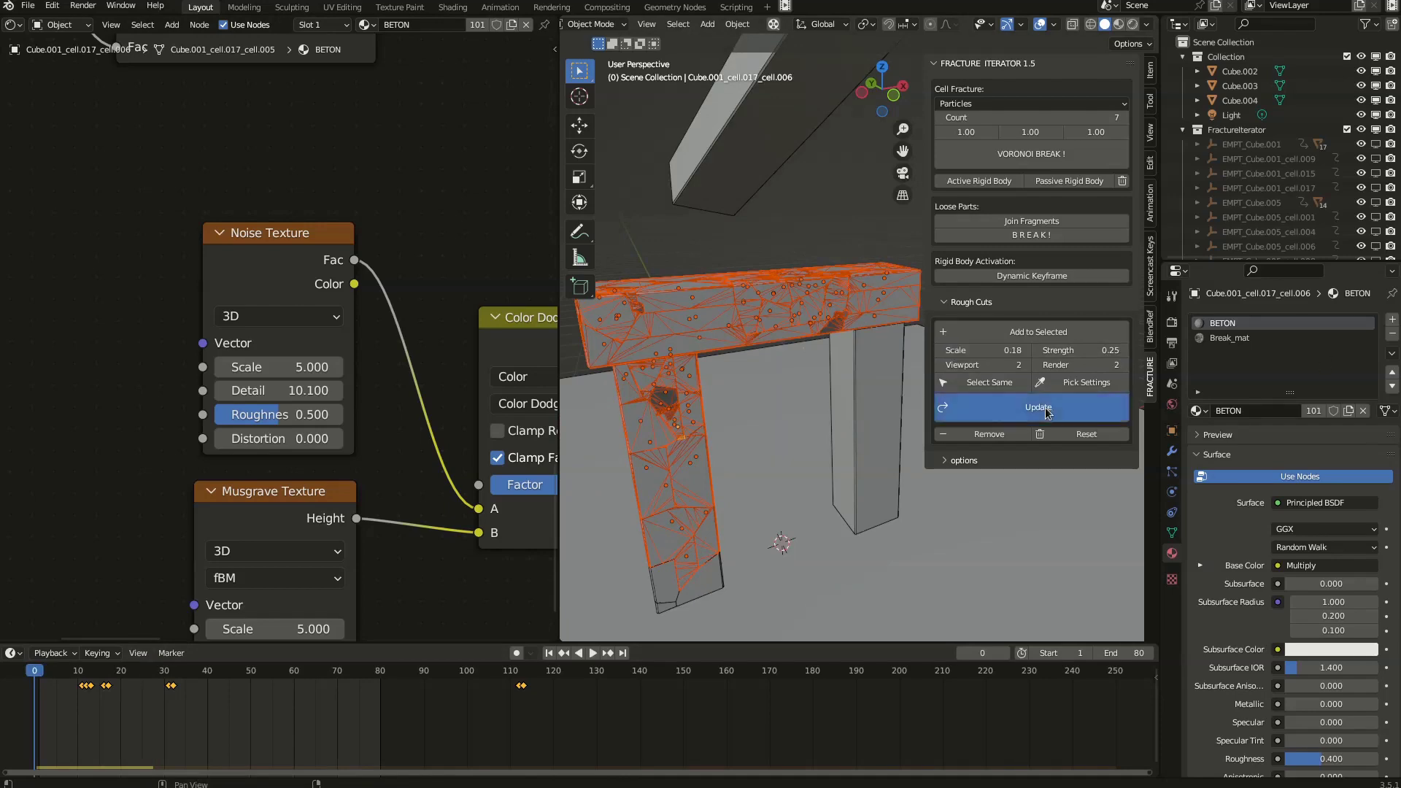
Apply rough cuts at Strength 0.10, hide the wireframe overlay, and add a second material slot to the beam
click(1047, 413)
middle_drag(876, 328, 862, 283)
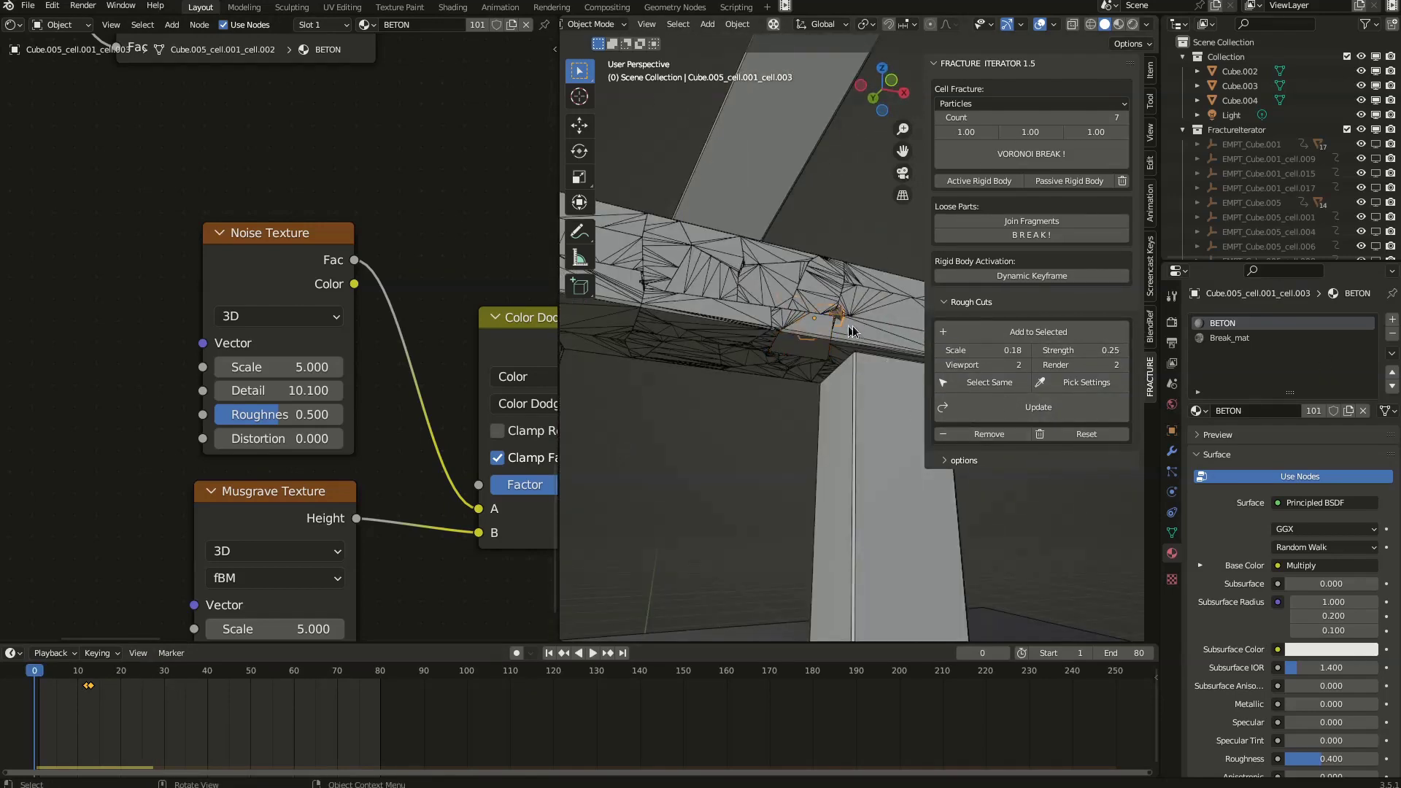
middle_drag(853, 331, 817, 394)
click(1054, 24)
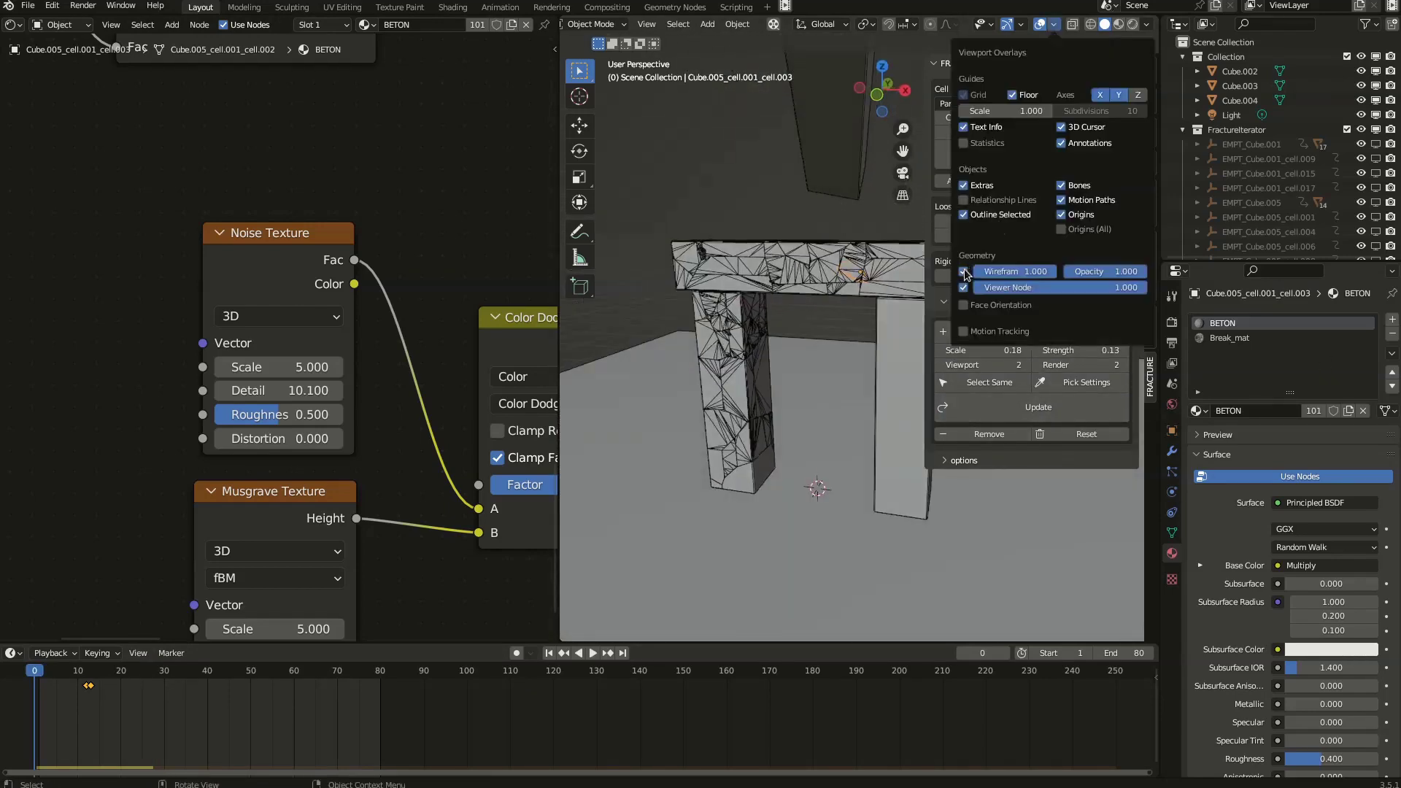
click(964, 272)
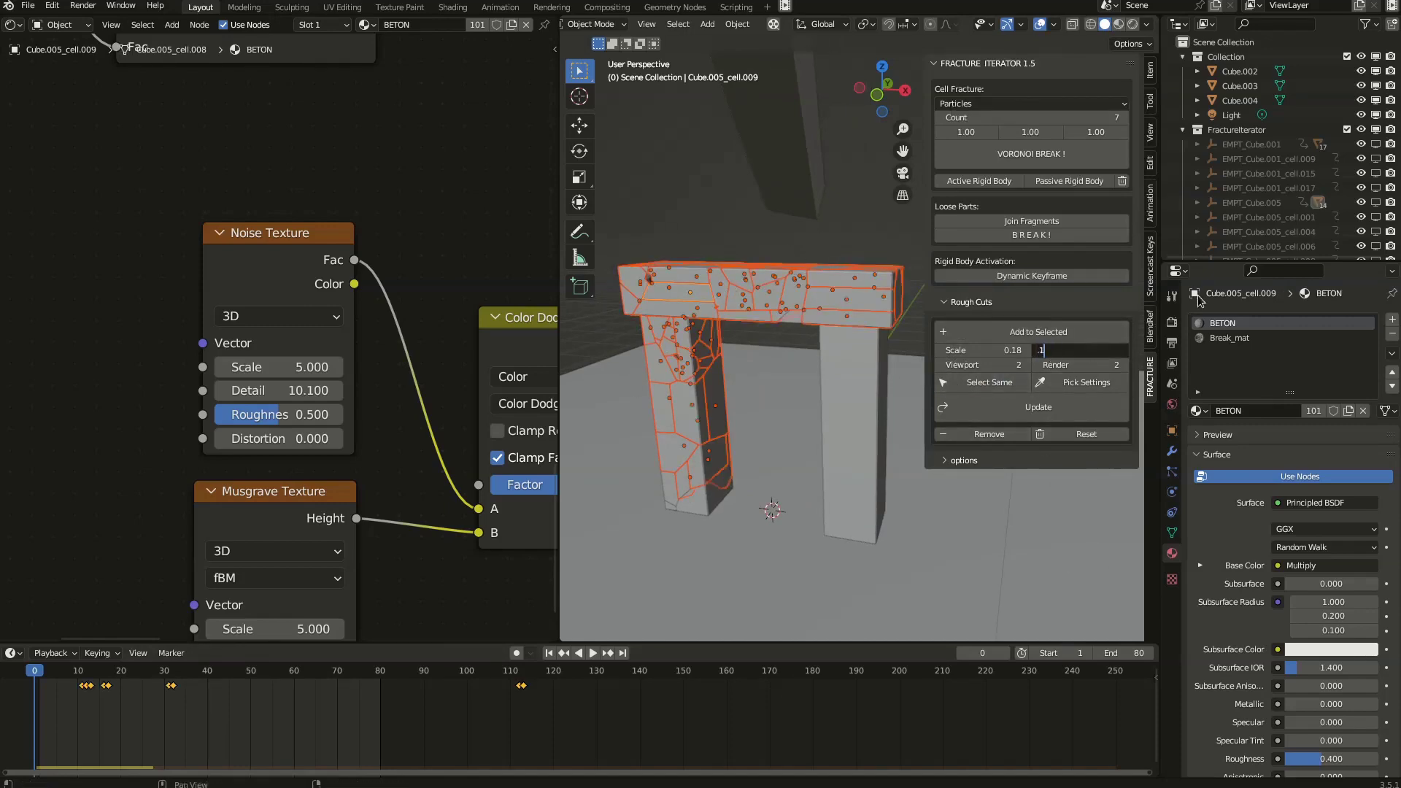
key(Return)
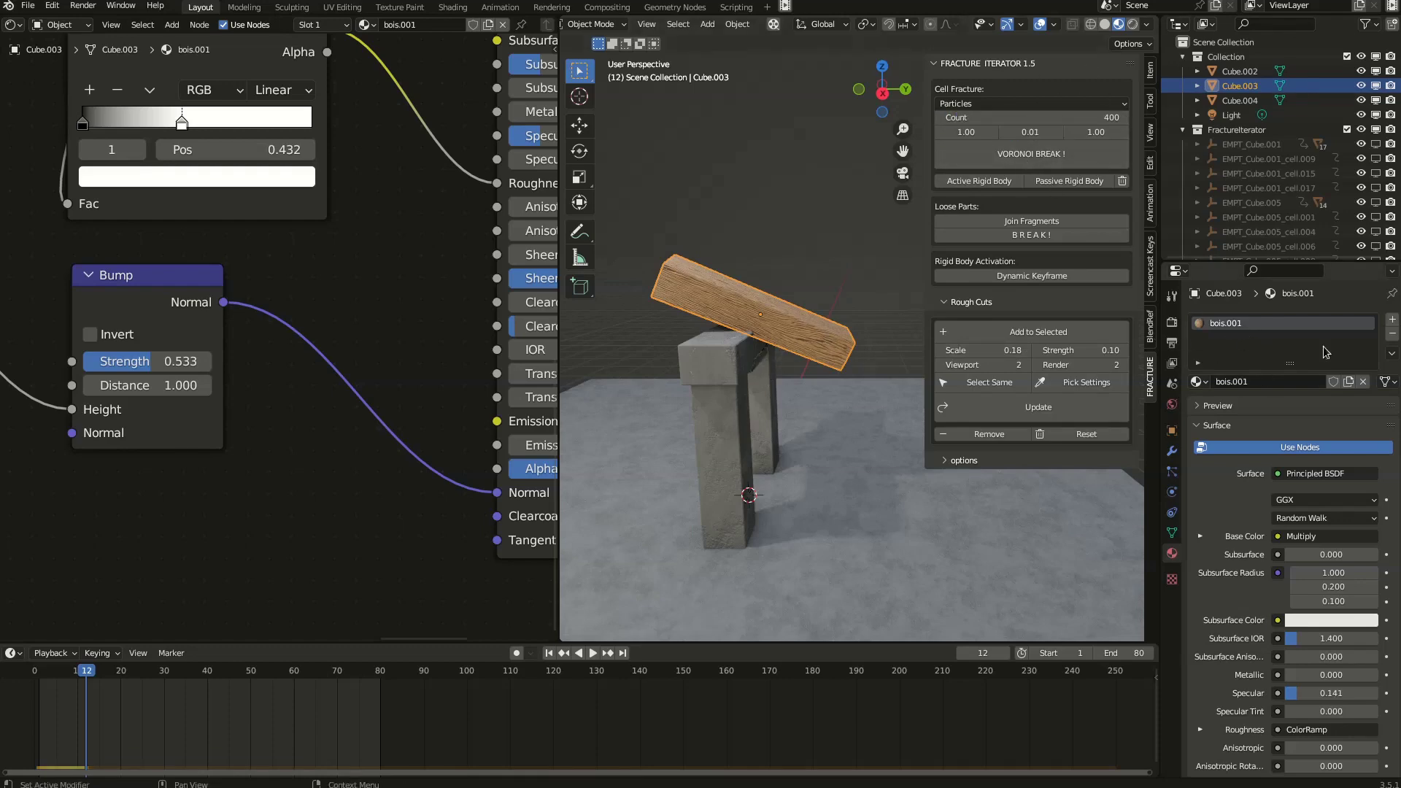
click(1393, 318)
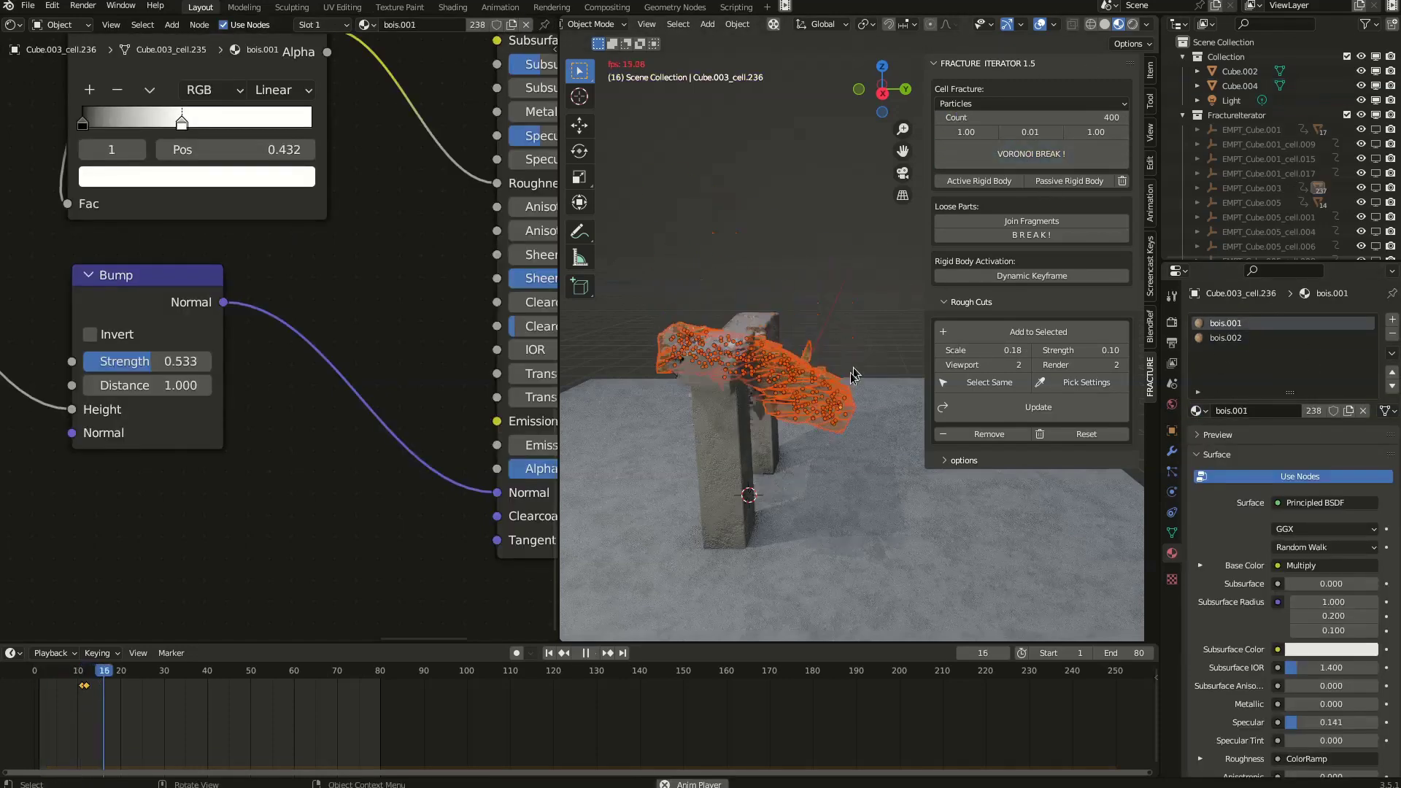